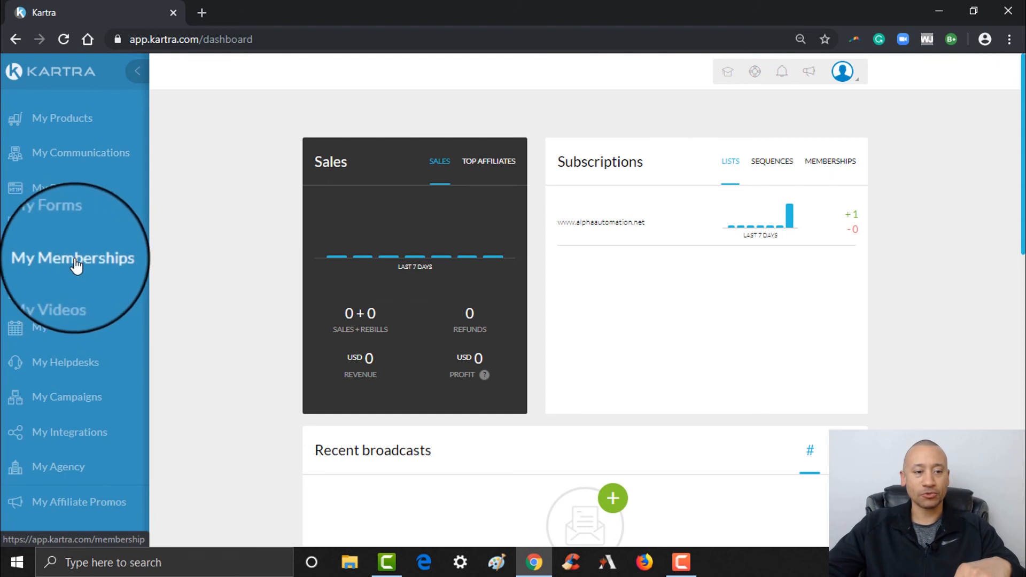
- Browse My Memberships and its Portals tab, ending on the Memberships introduction page
left_click(64, 264)
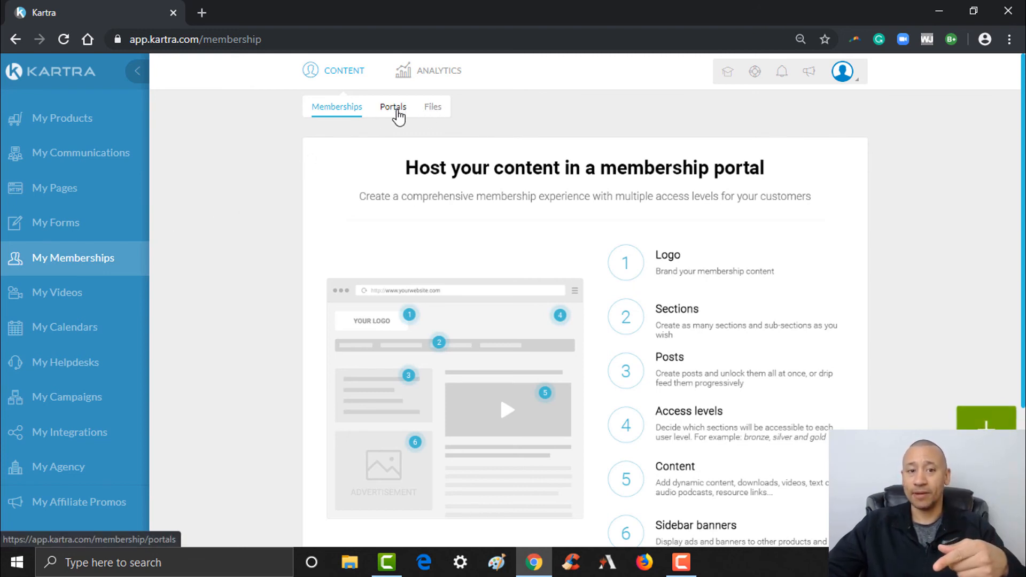
left_click(398, 114)
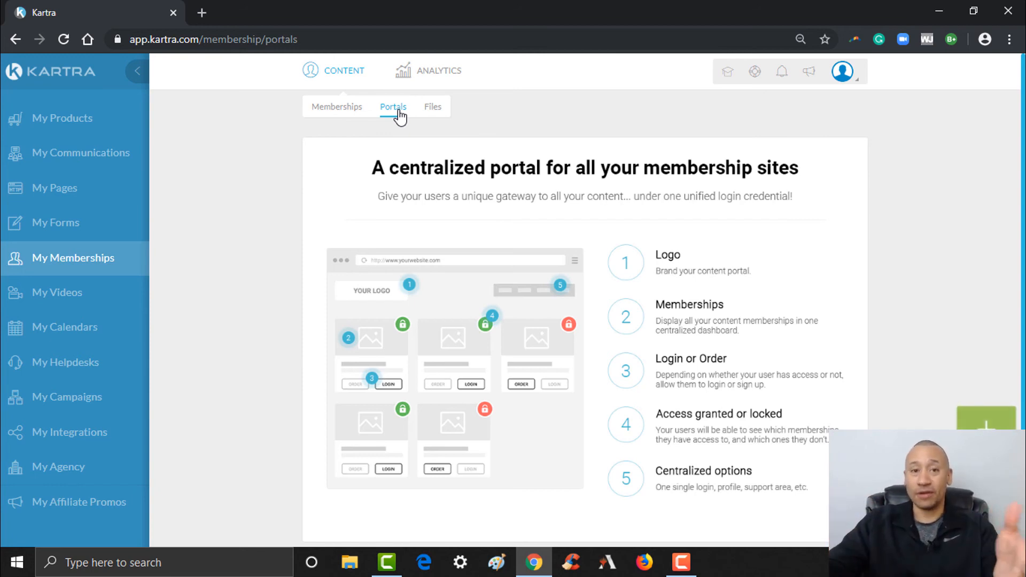
left_click(330, 111)
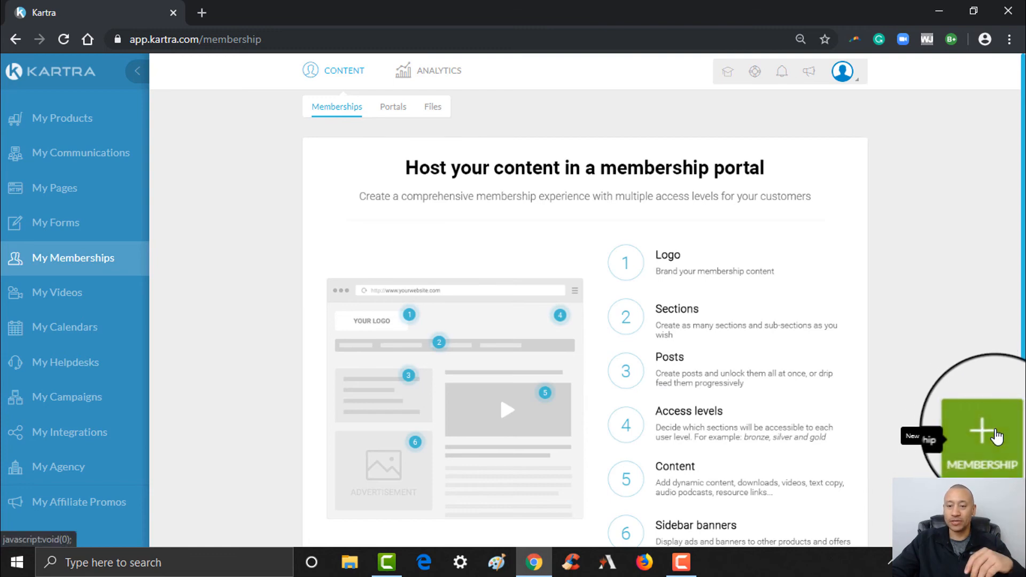
- Add a new membership named 'Test Lead Generation Course' and create it
left_click(995, 434)
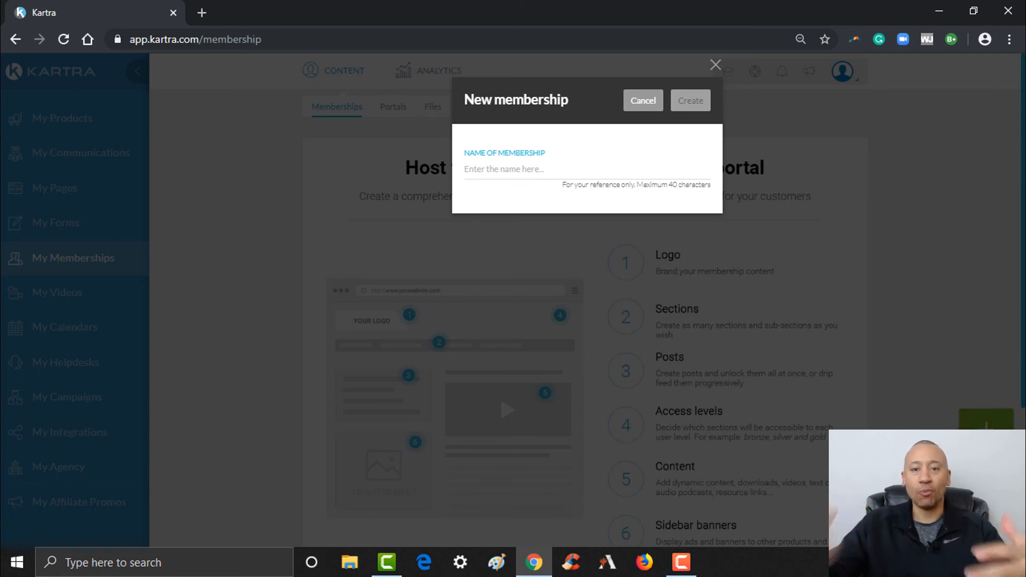
left_click(607, 173)
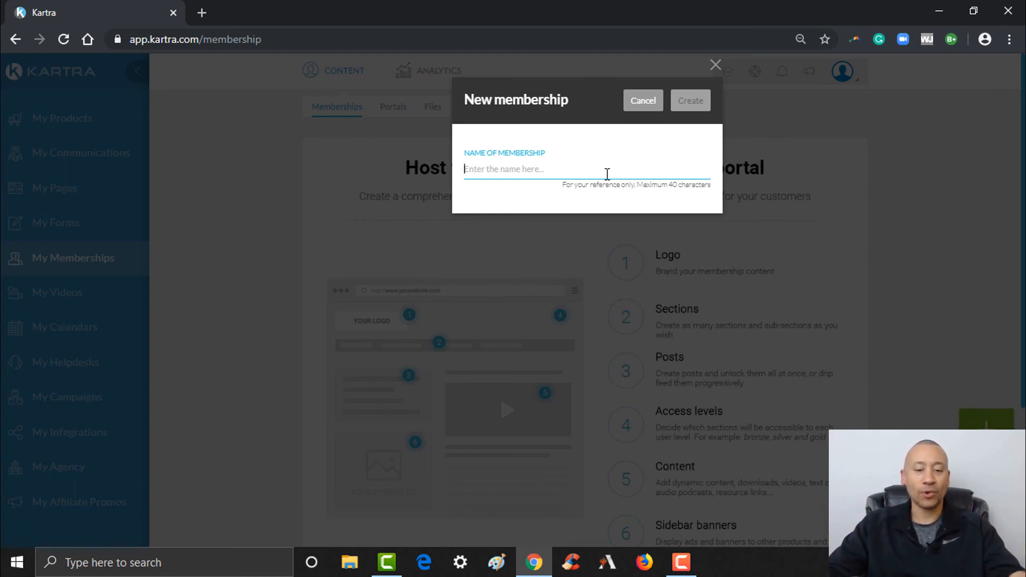
type("Test Lead Generation Course")
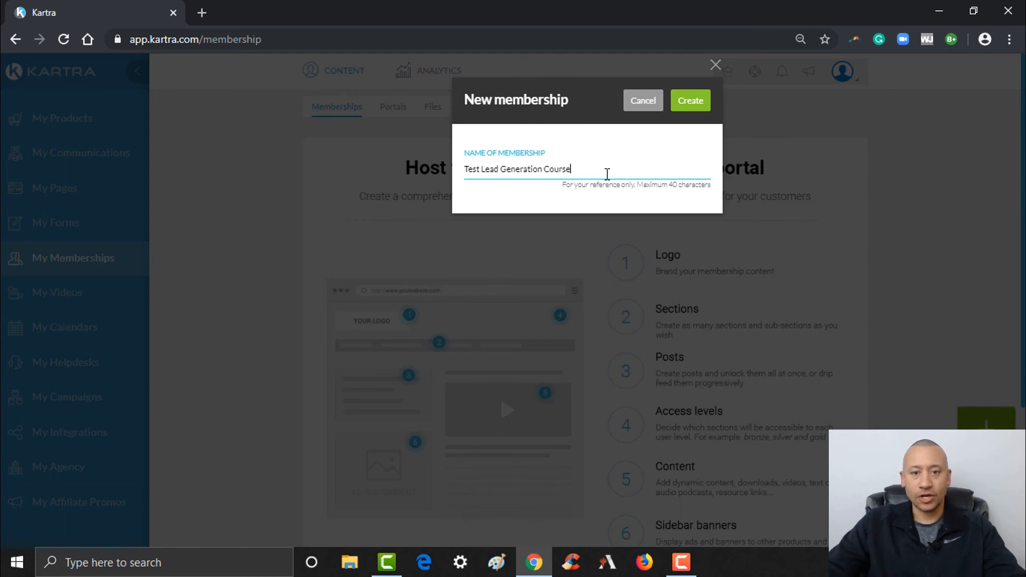
left_click(691, 106)
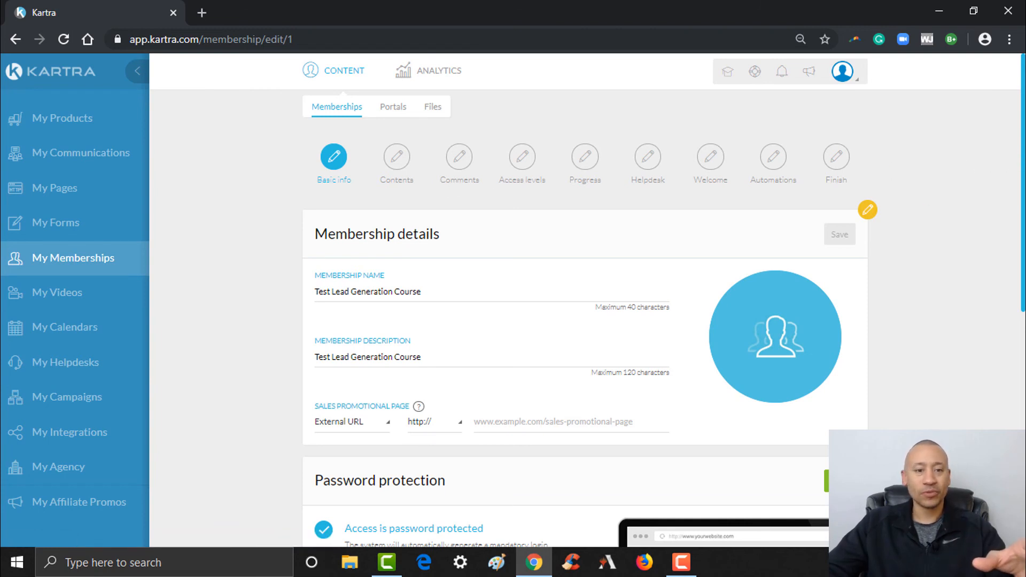
- Replace the membership description with 'How To Generate Leads Online Fast!'
scroll(336, 225, "down", 1)
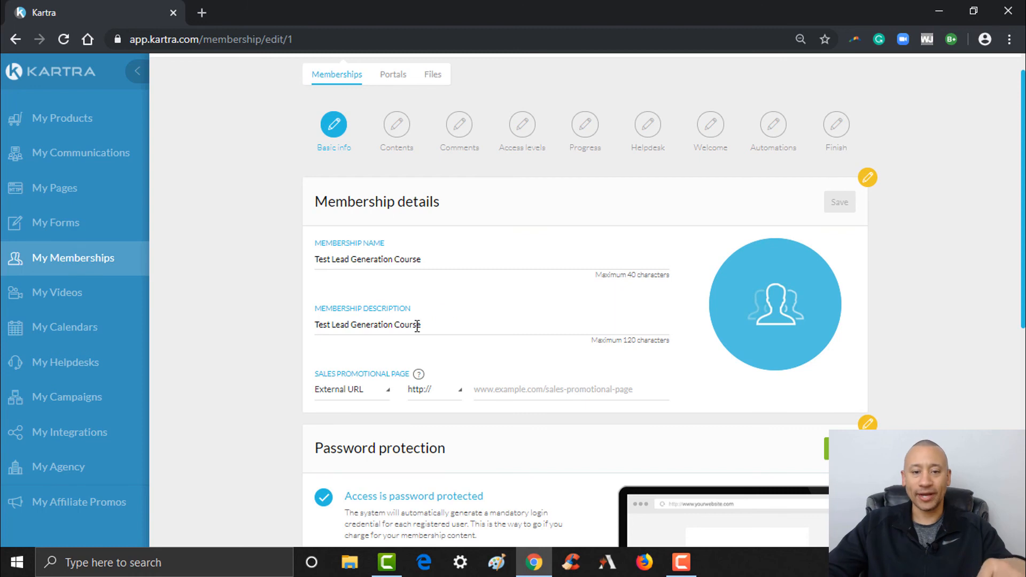
left_click_drag(435, 324, 315, 325)
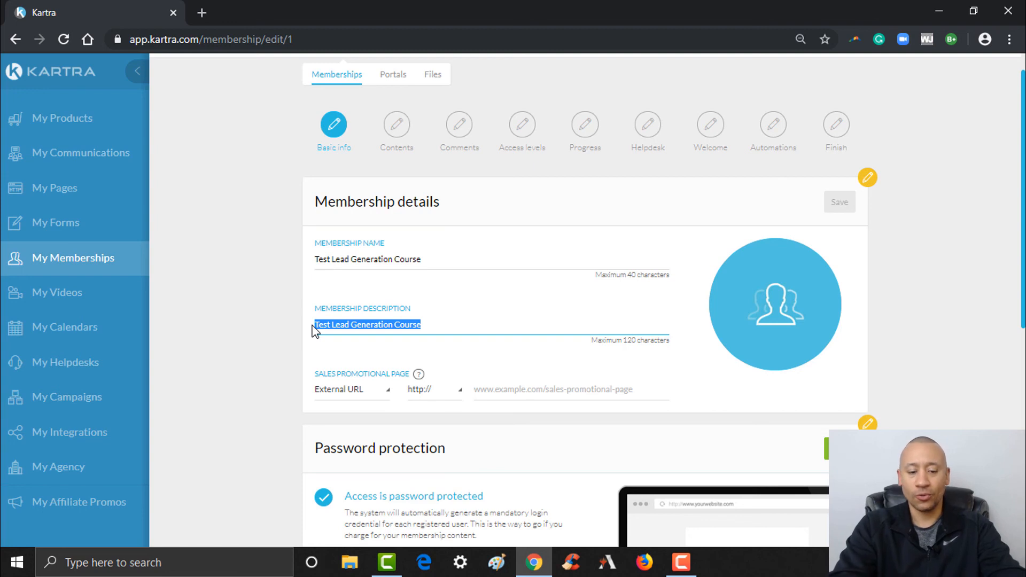
type("How")
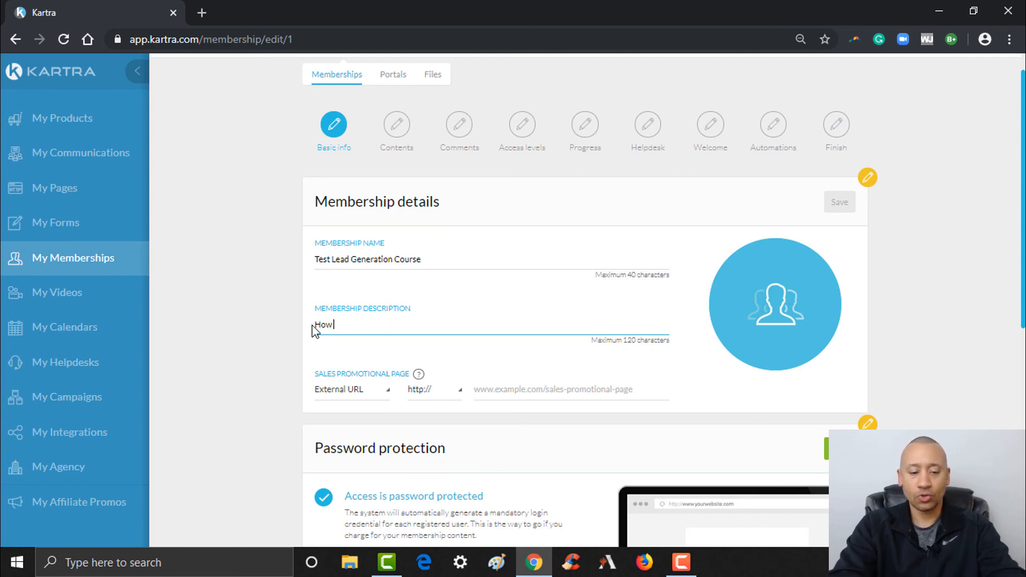
type(" To Generate")
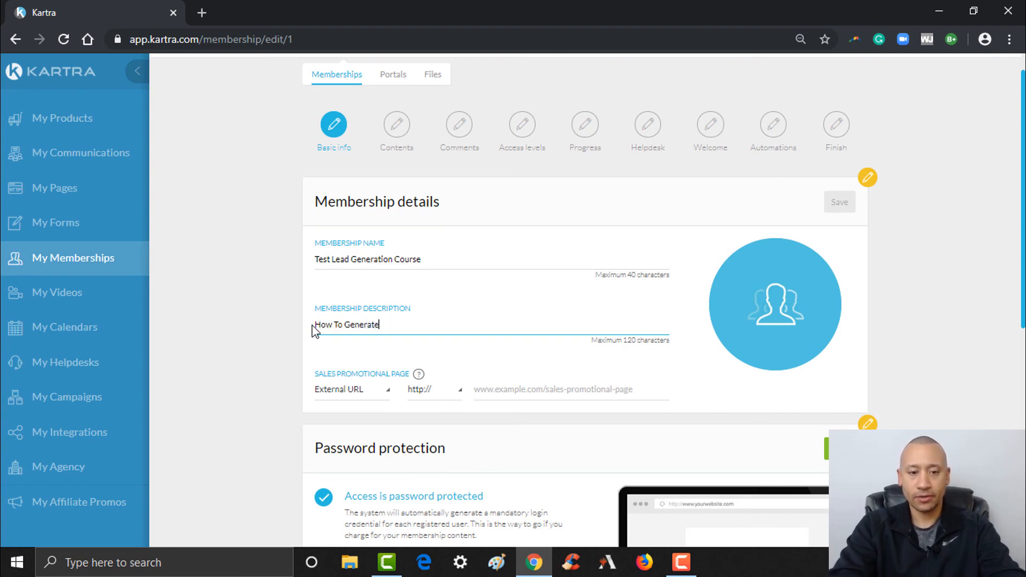
type(" Leads Onl")
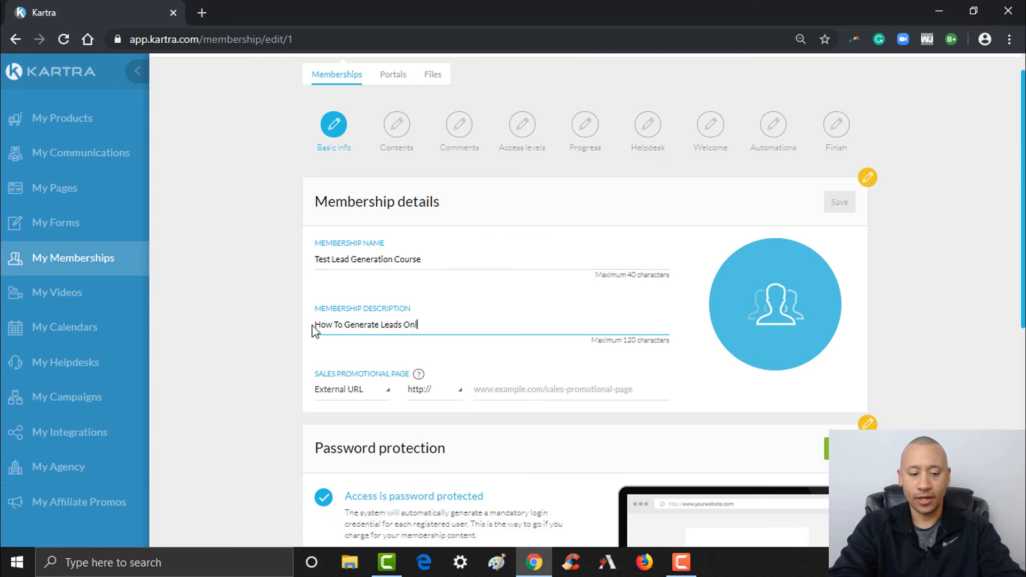
type("ine Fast!")
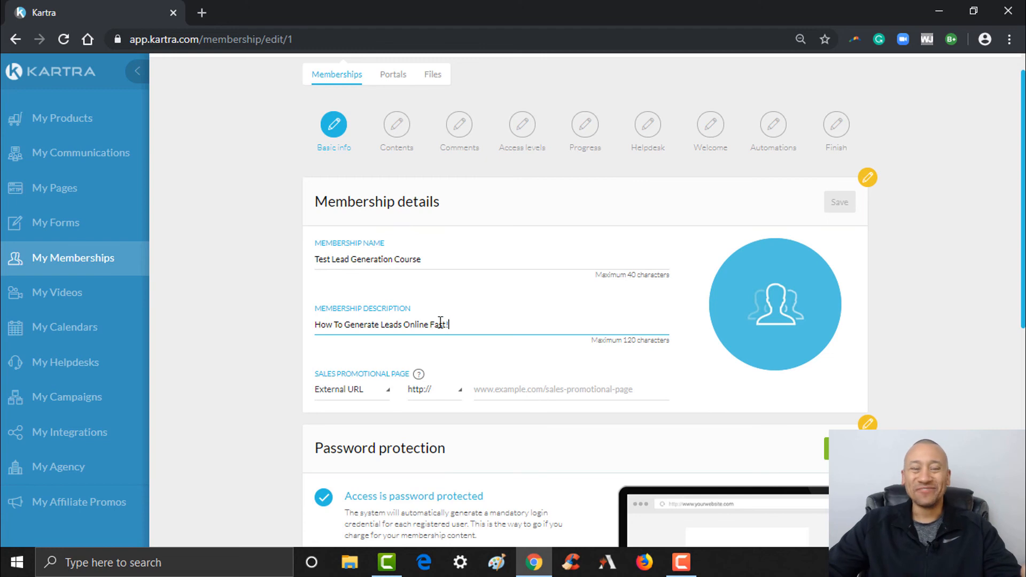
- Open the My Pages area in a new browser tab
mouse_move(420, 376)
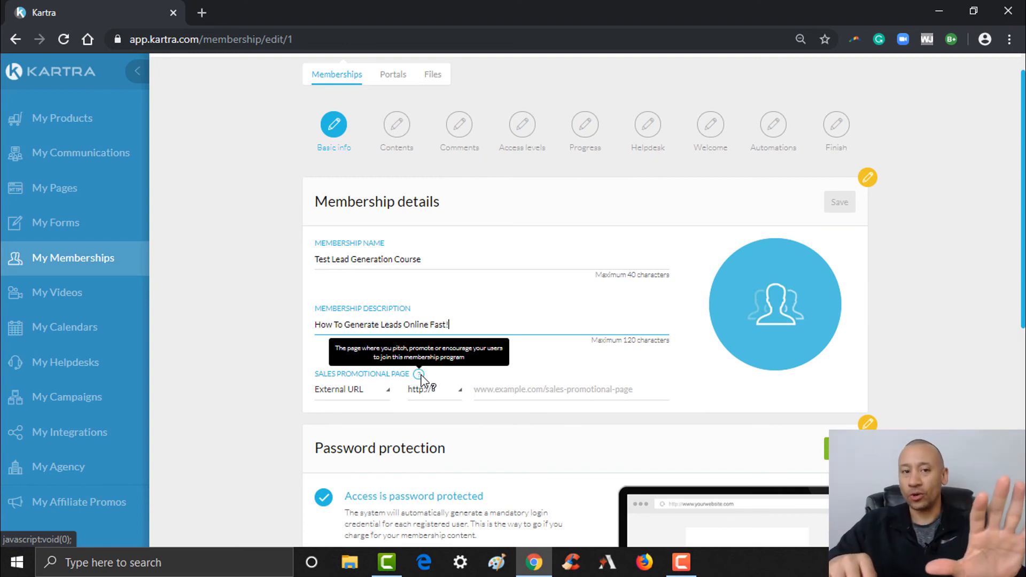
right_click(86, 188)
left_click(107, 198)
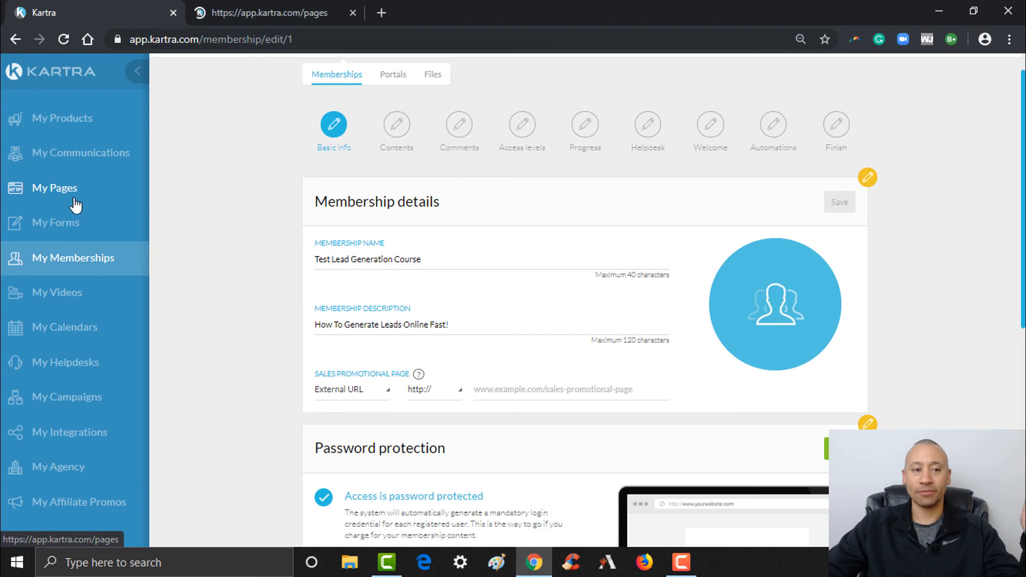
- In the new pages tab, start creating a new page
left_click(293, 4)
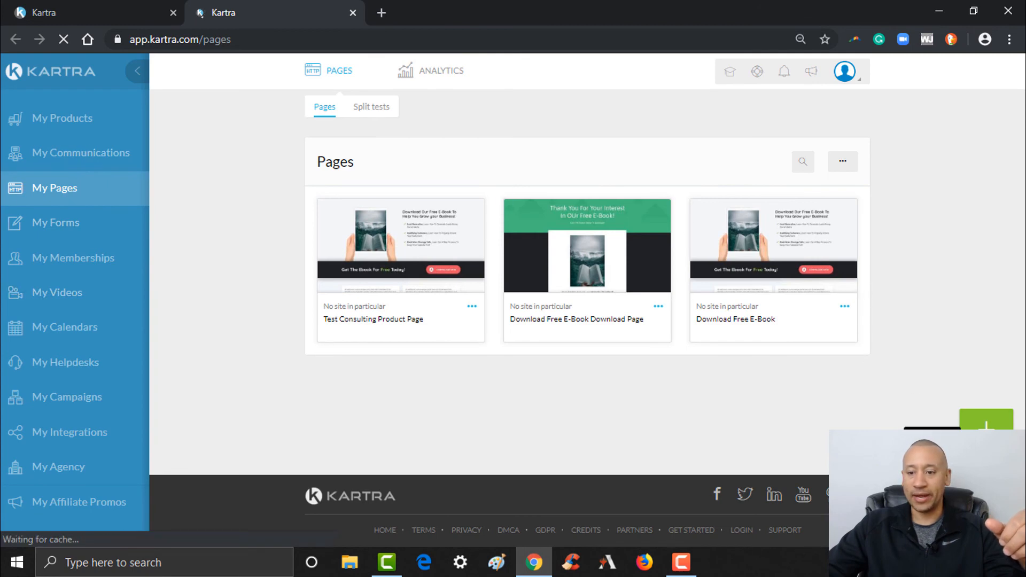
left_click(986, 422)
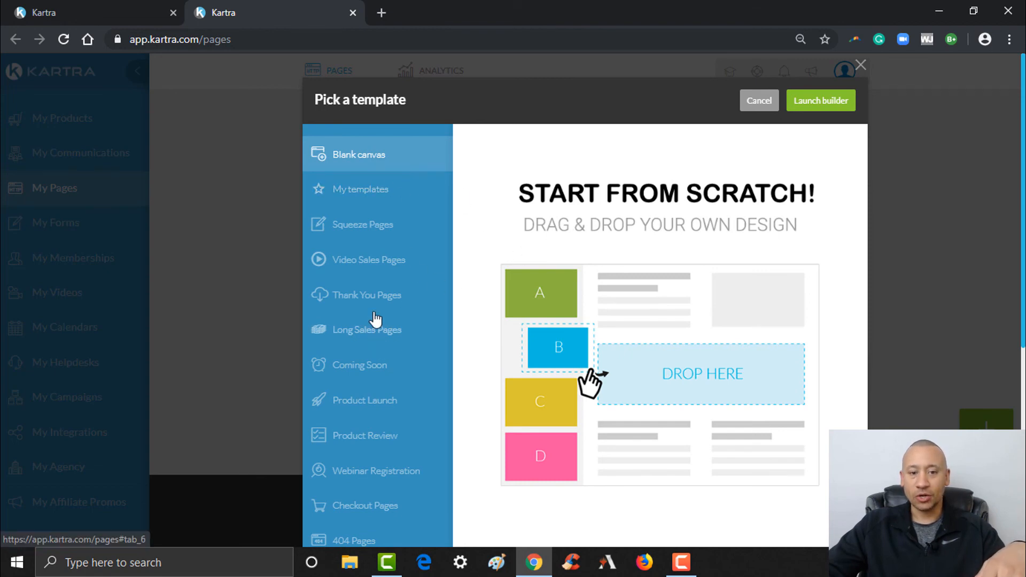
scroll(585, 299, "down", 5)
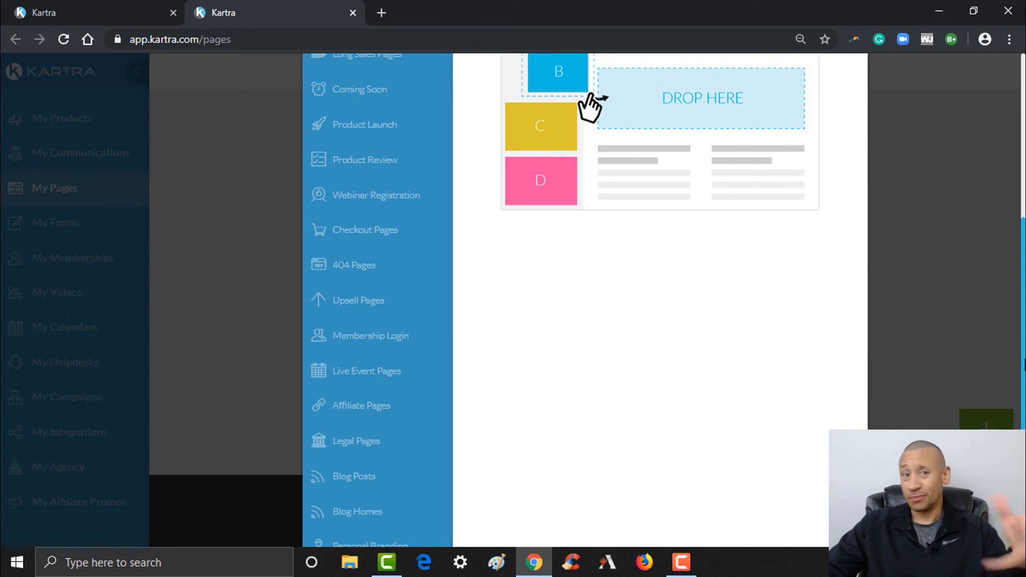
scroll(585, 299, "down", 1)
scroll(585, 300, "up", 2)
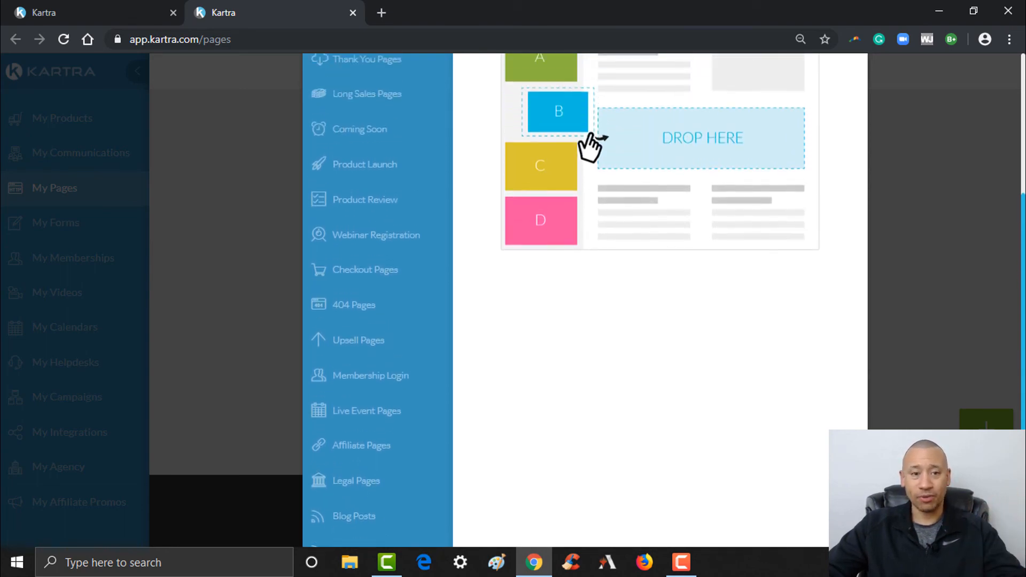
scroll(585, 299, "up", 2)
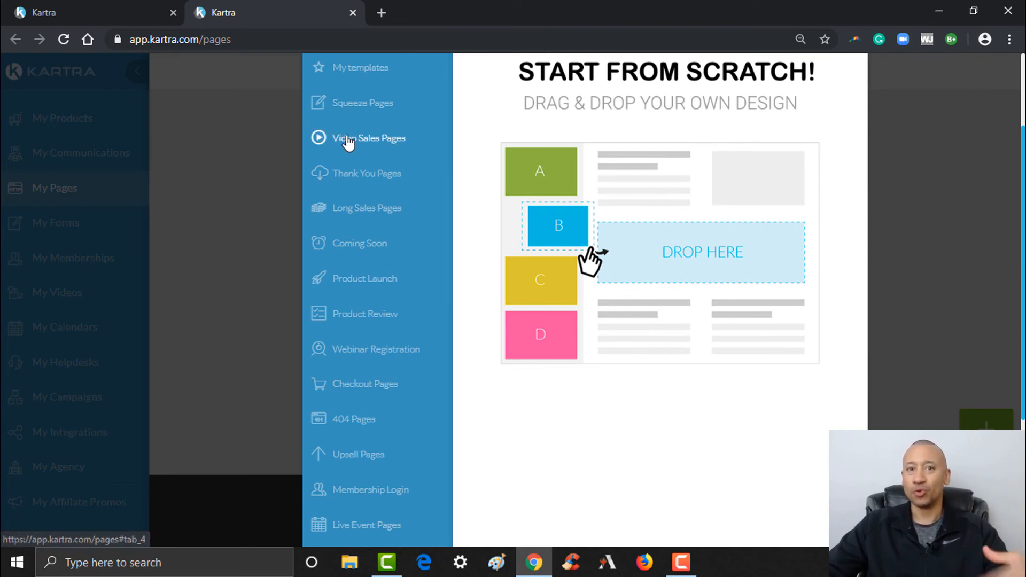
scroll(676, 183, "up", 2)
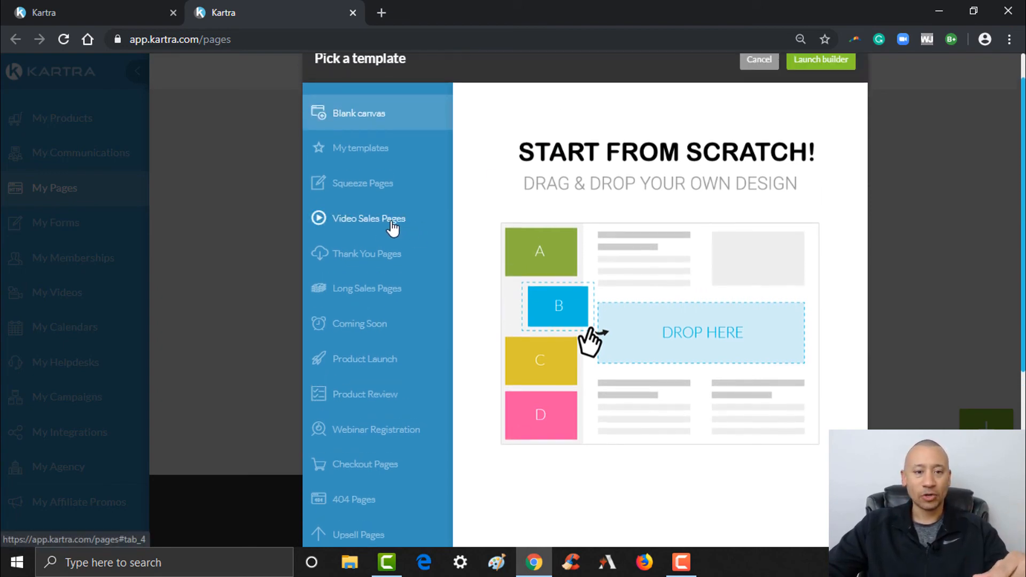
- Choose the Video Sales Pages template with the profile photo and launch the builder
left_click(393, 226)
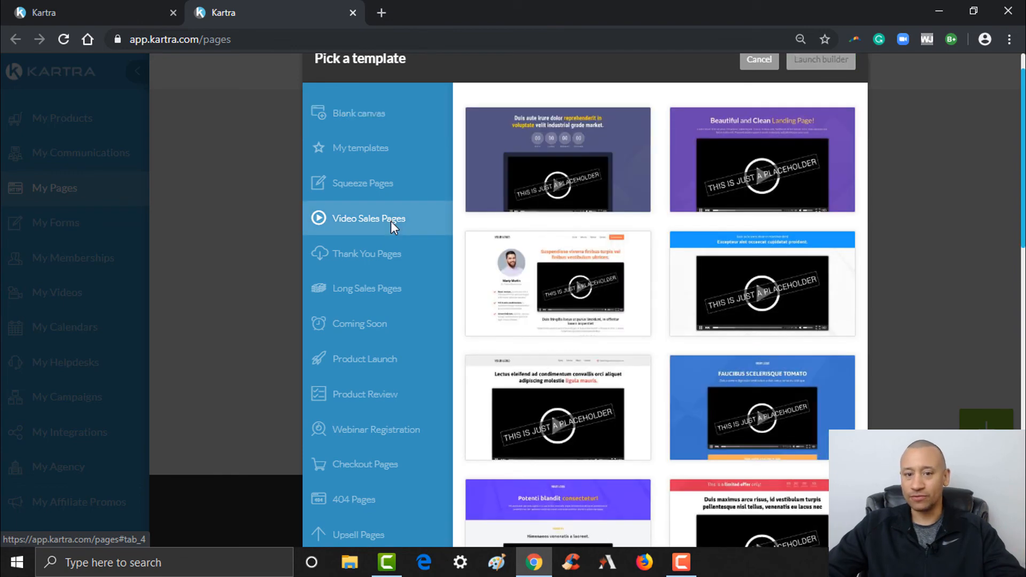
scroll(900, 280, "down", 3)
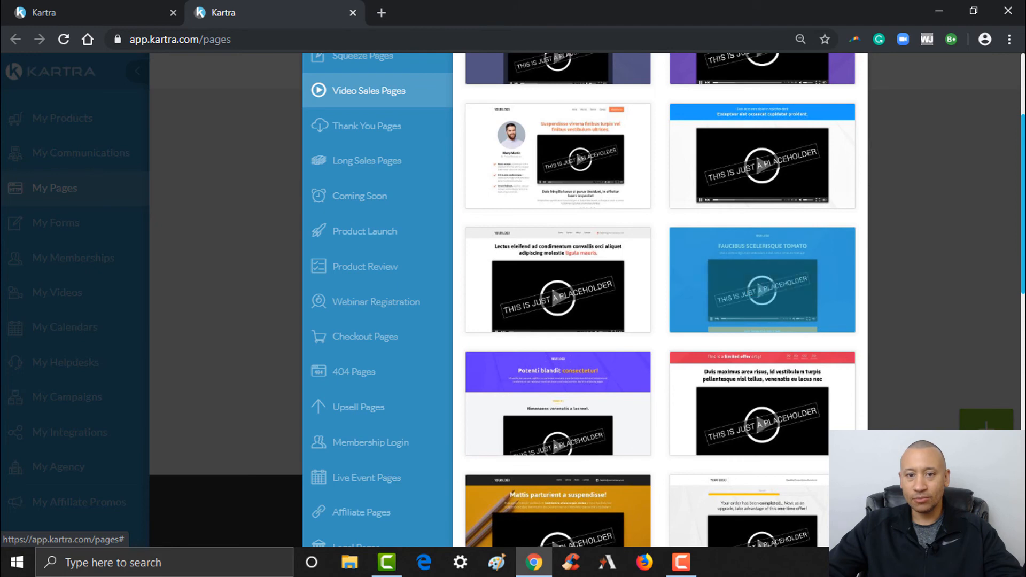
scroll(594, 220, "up", 3)
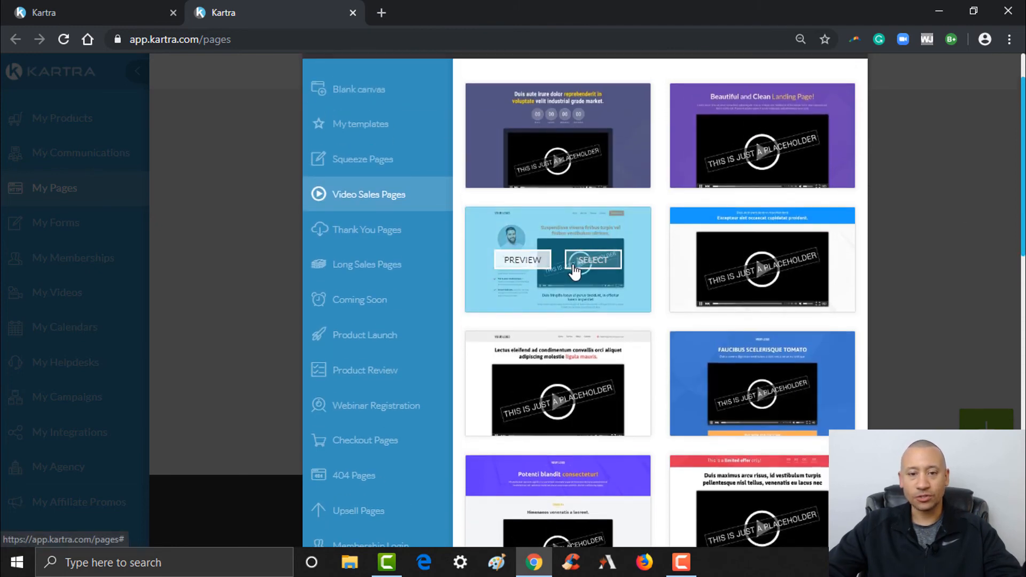
left_click(593, 262)
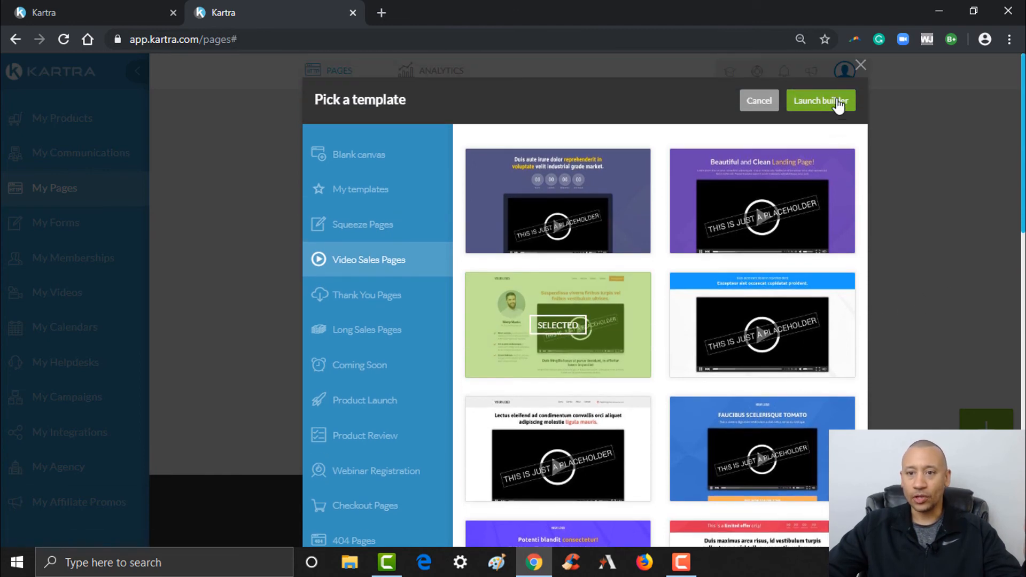
left_click(837, 102)
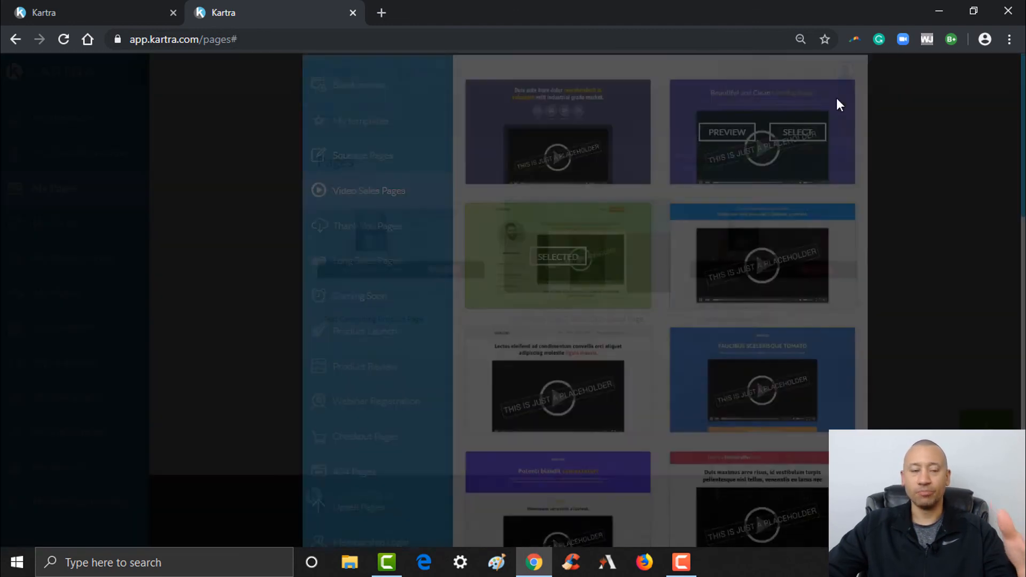
- Name the page 'Test Lead Generation Course Sales Page' with no category or site, and create it
left_click(478, 169)
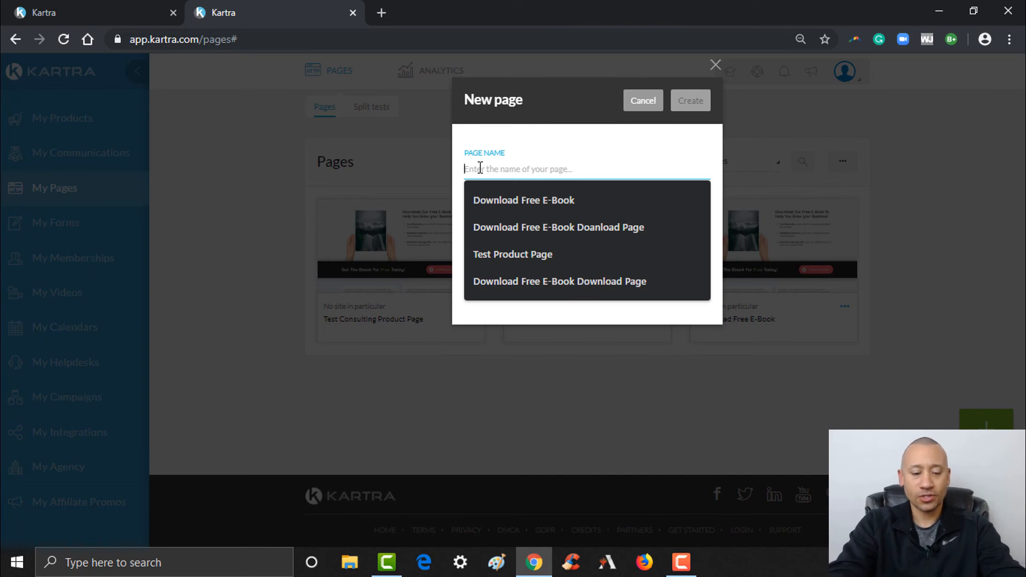
type("Test")
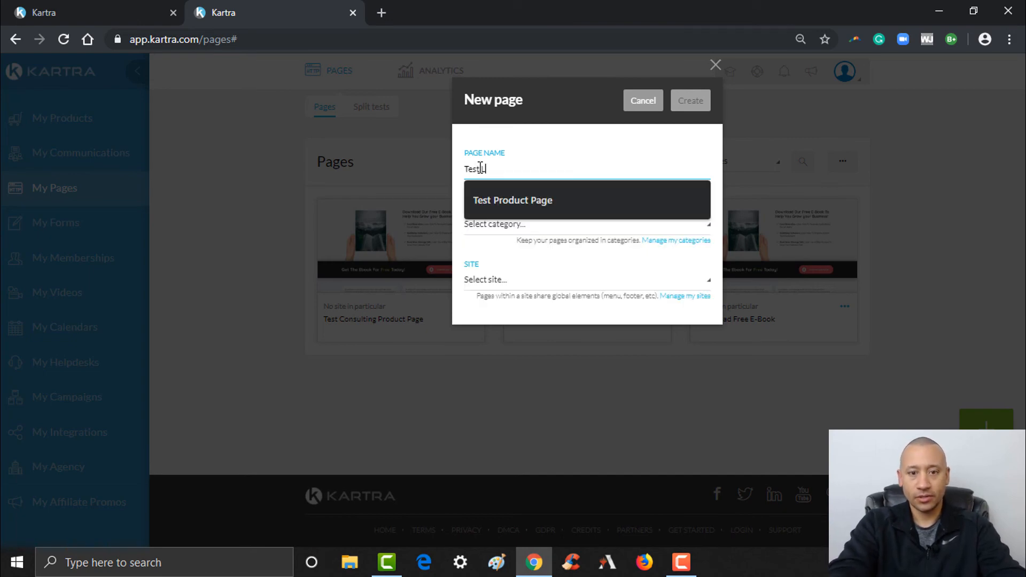
type(" Lead Generation Course Sales Page")
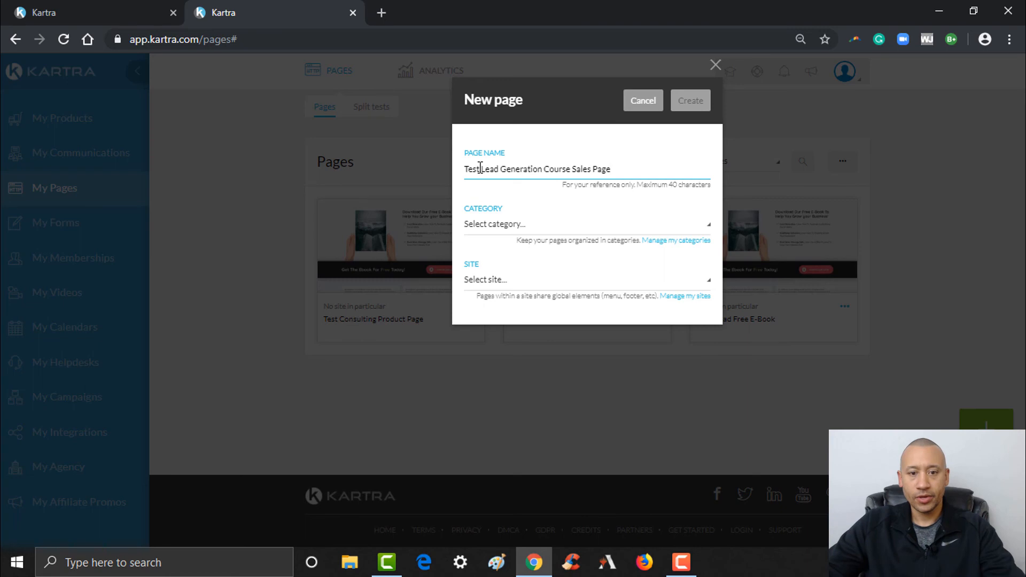
left_click(476, 223)
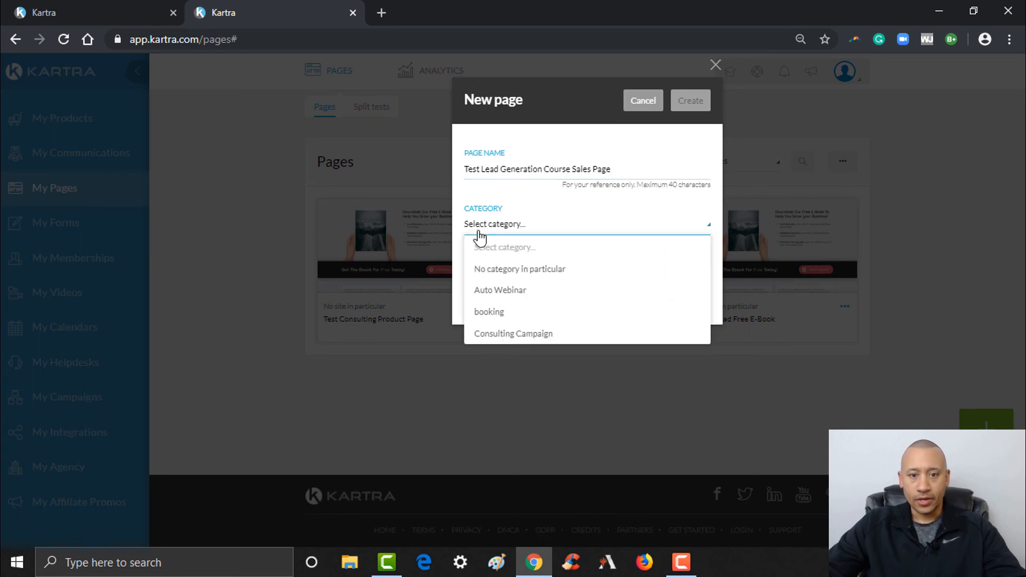
left_click(483, 269)
left_click(487, 279)
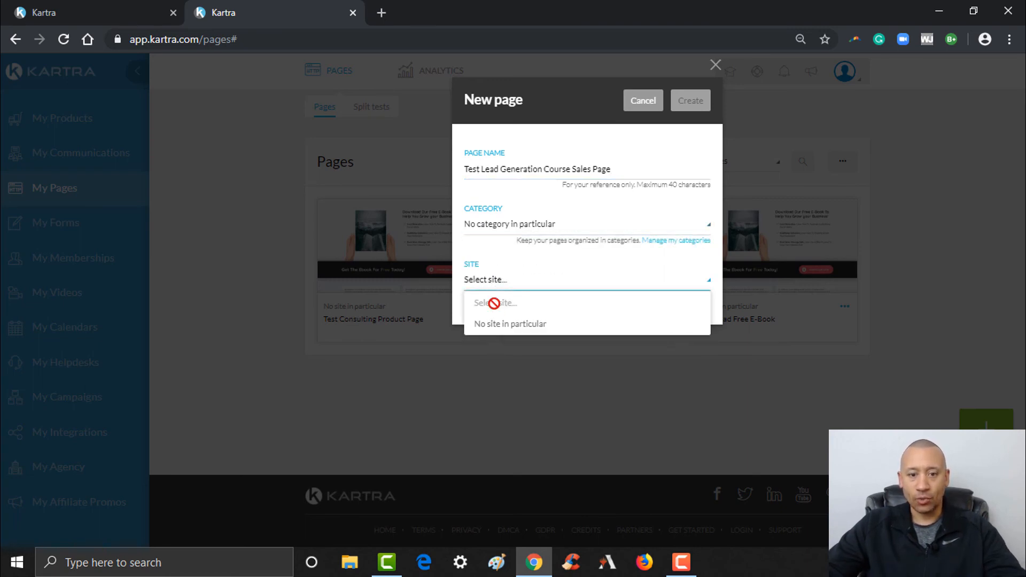
left_click(499, 326)
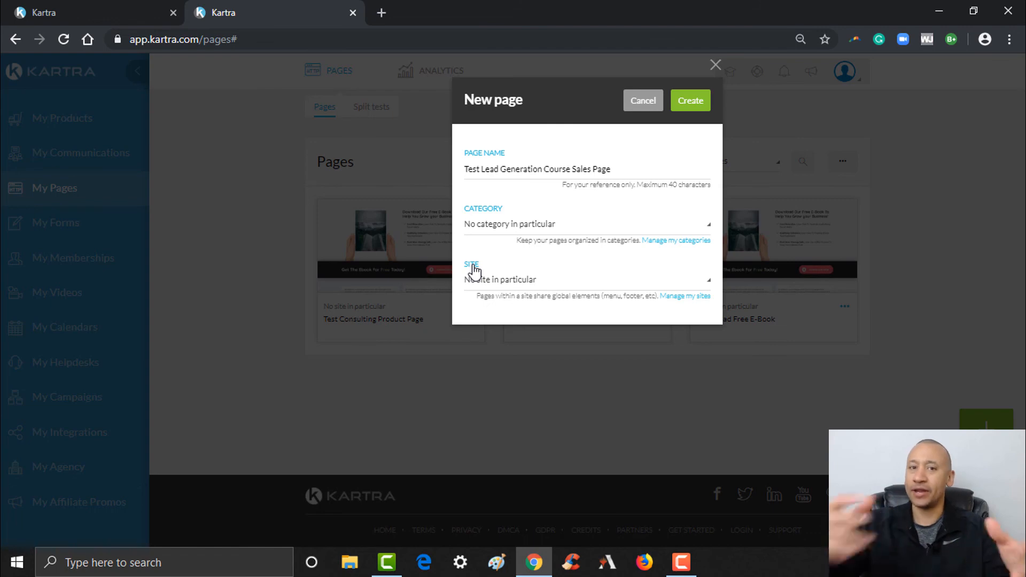
left_click(701, 106)
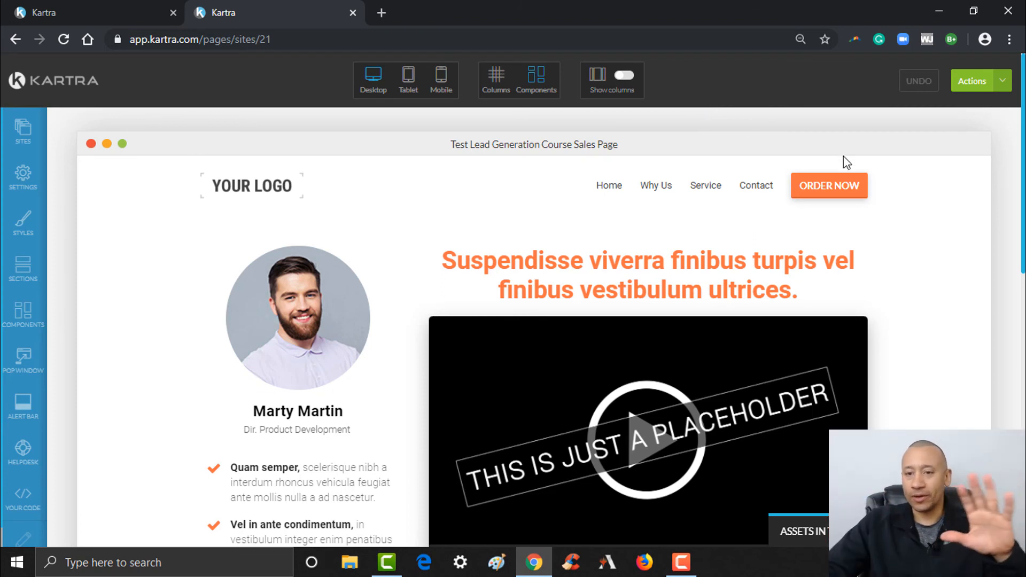
- Delete the logo and menu header section from the page
left_click_drag(1023, 139, 1023, 374)
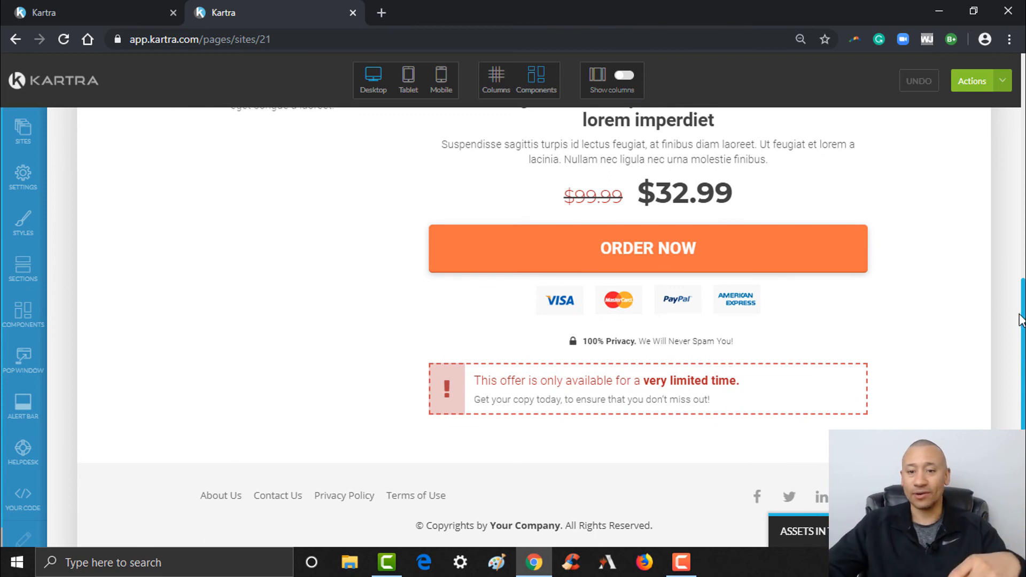
scroll(727, 330, "up", 10)
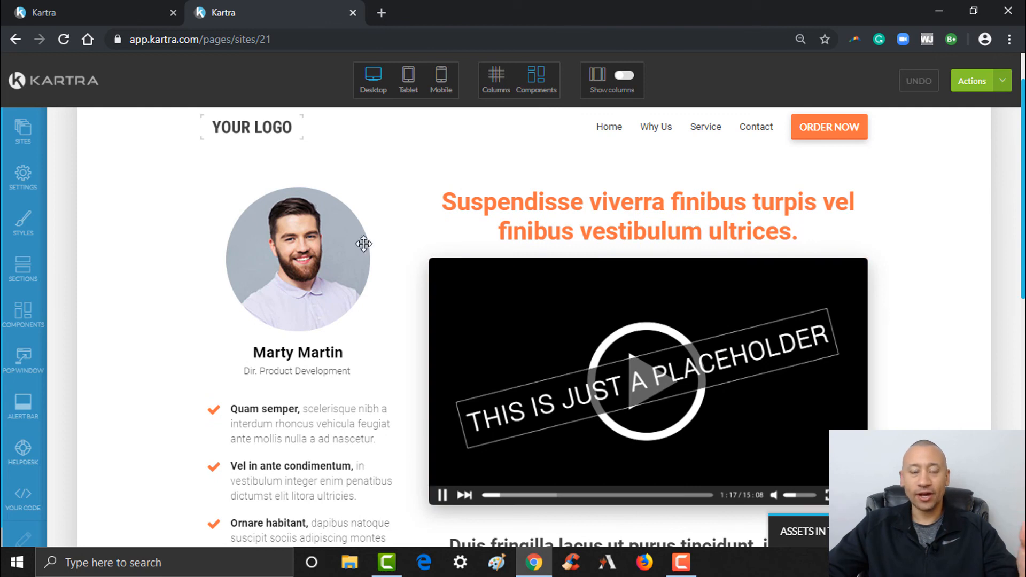
scroll(855, 200, "up", 1)
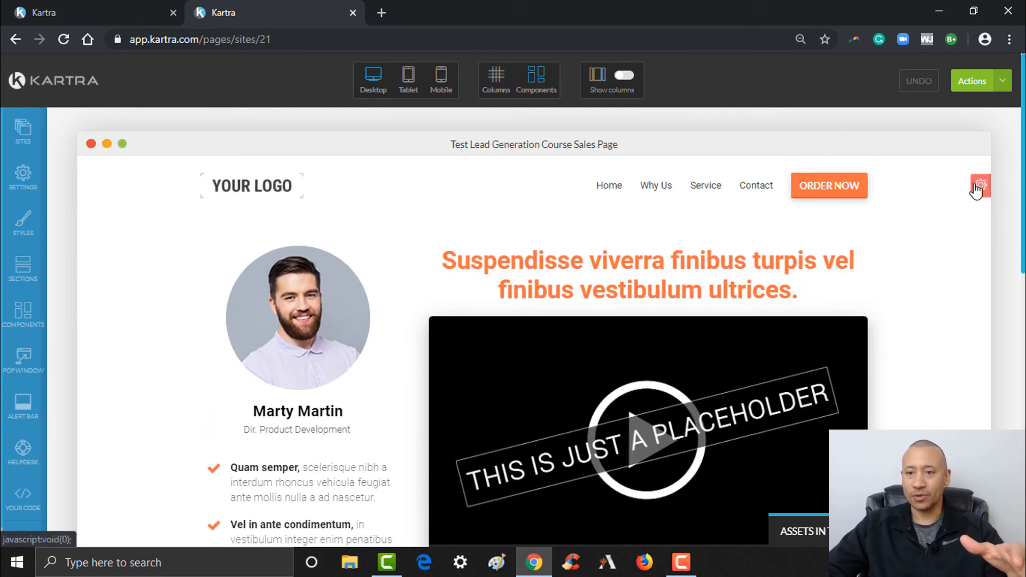
mouse_move(979, 190)
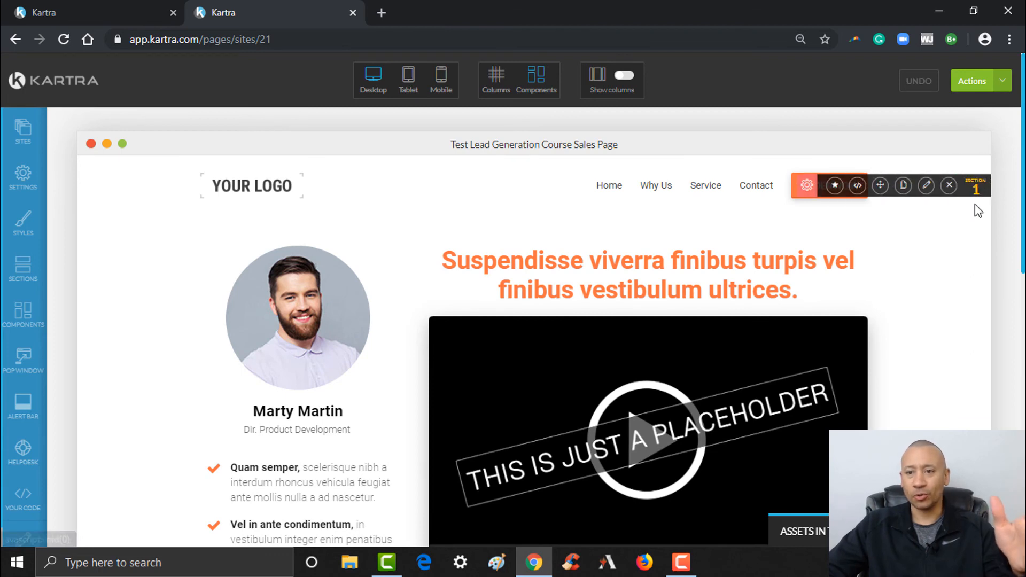
left_click(953, 188)
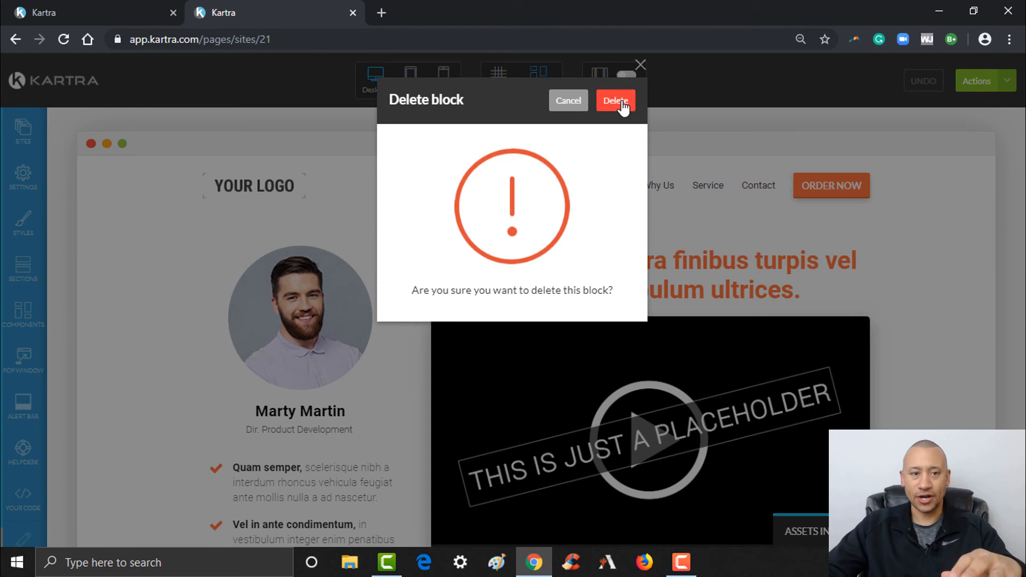
left_click(621, 103)
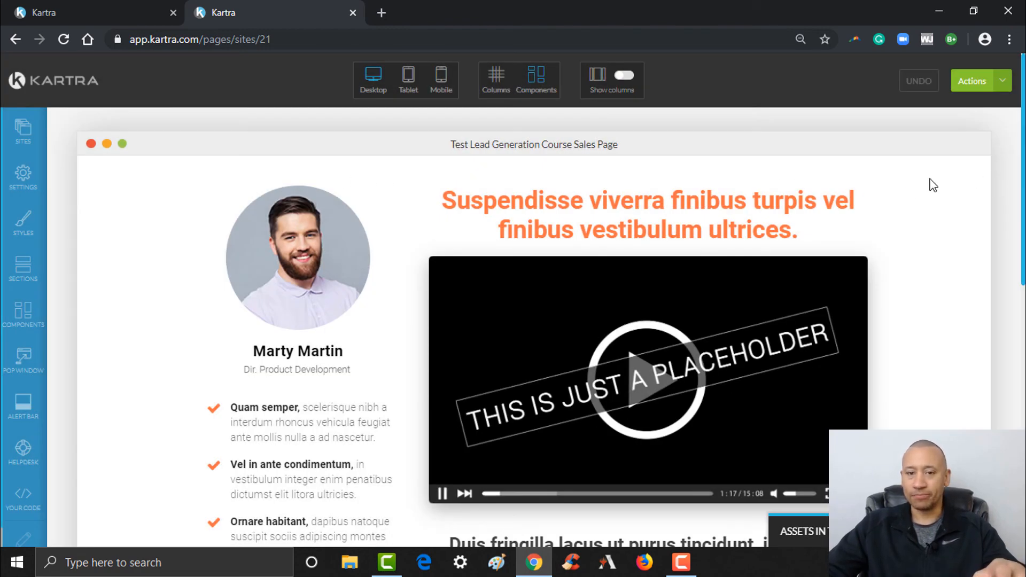
- Change the headline to 'Watch The Video Below To Learn More About Our Awesome Course!'
mouse_move(733, 213)
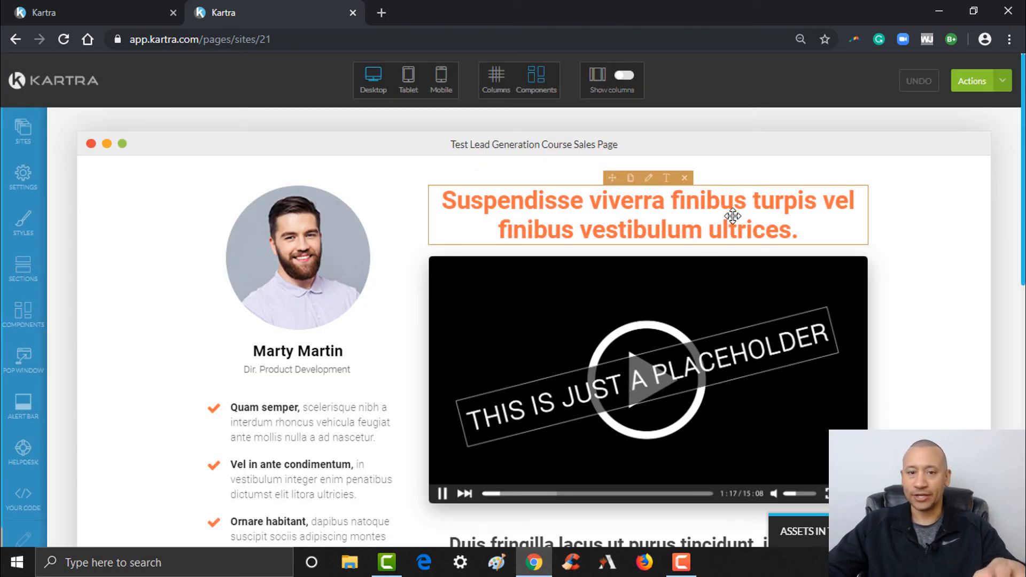
left_click(666, 184)
left_click_drag(443, 201, 797, 228)
type("Wat")
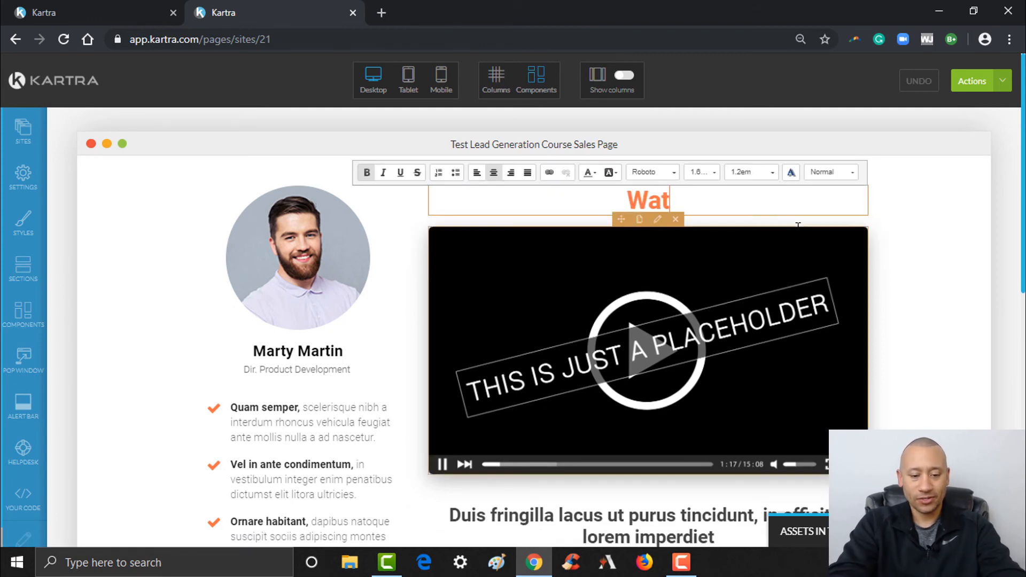
type("ch The Video")
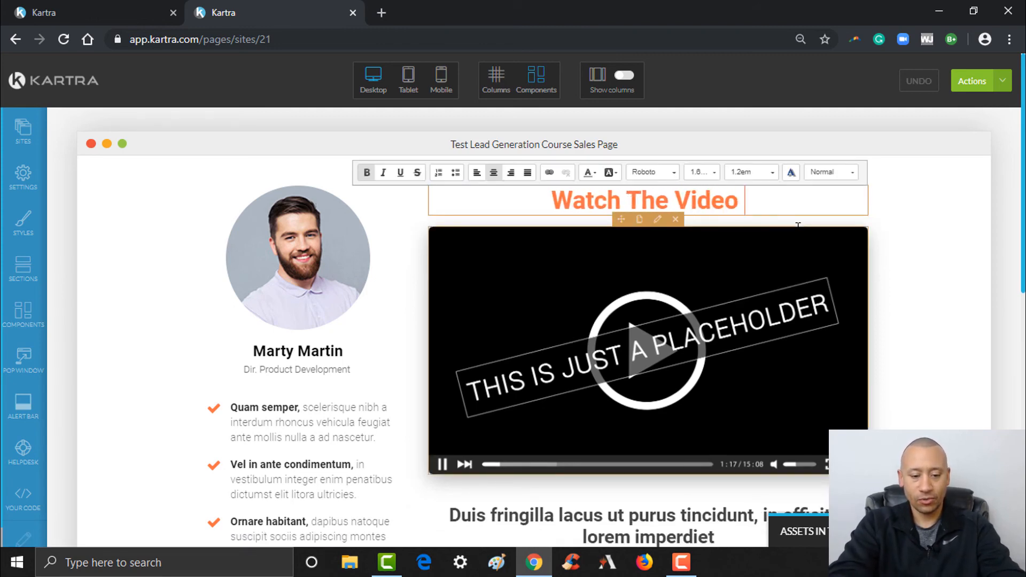
type(" Below To Lear")
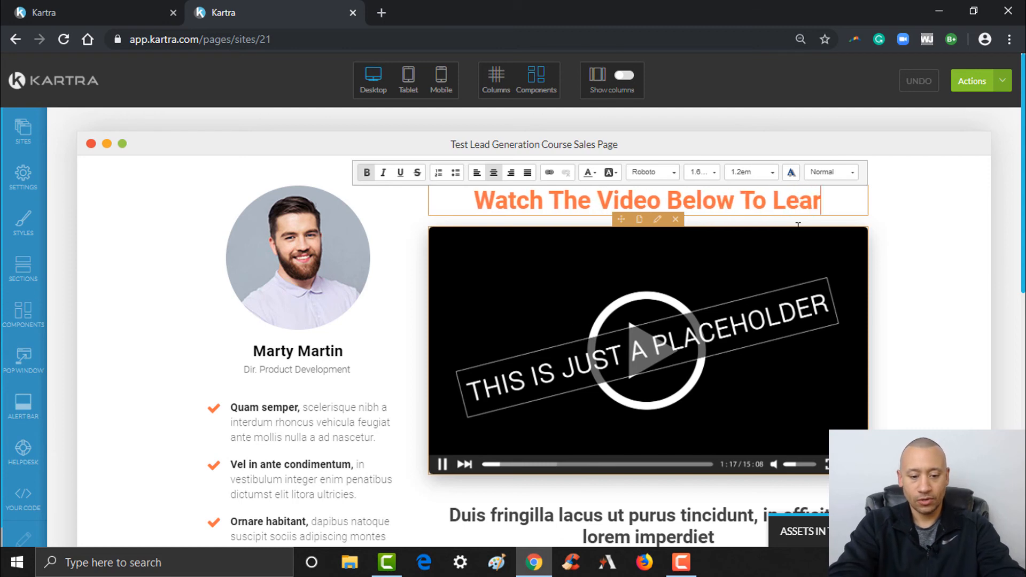
type("n More About ")
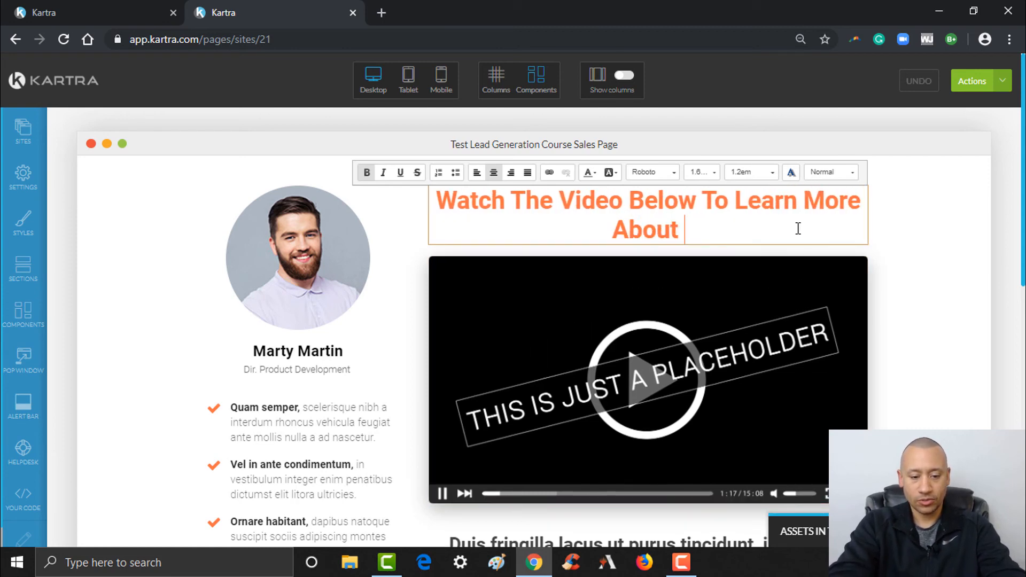
type("OUr A")
key("BackSpace")
key("BackSpace")
key("BackSpace")
key("BackSpace")
type("ur")
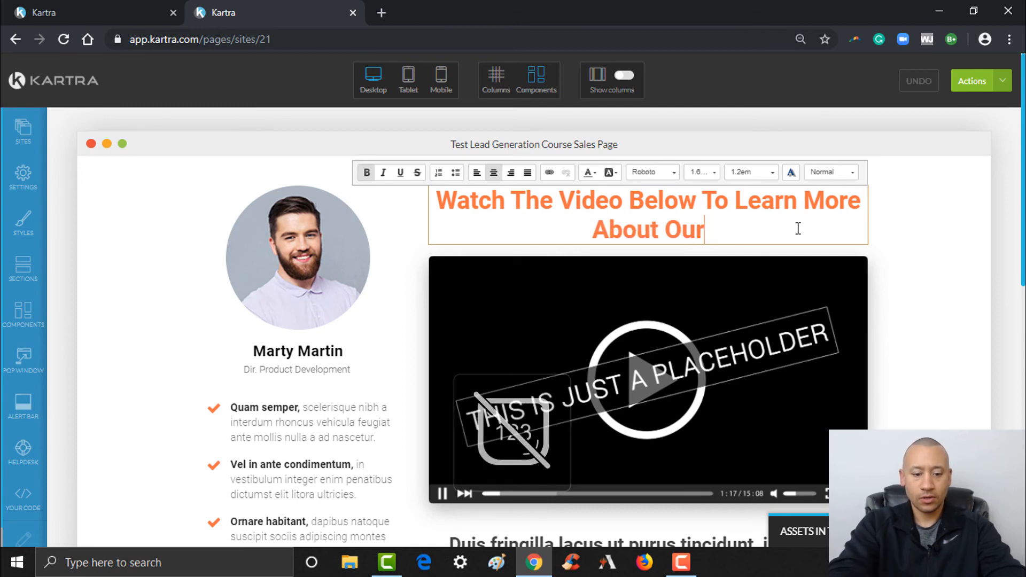
type(" Awesome Course!")
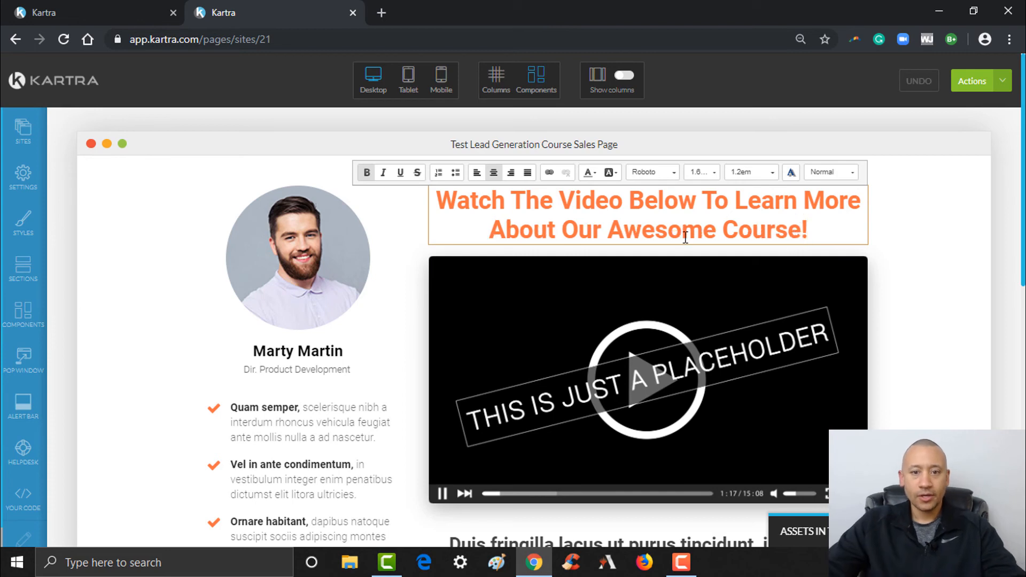
- Delete the $99.99/$32.99 price block
scroll(516, 268, "down", 1)
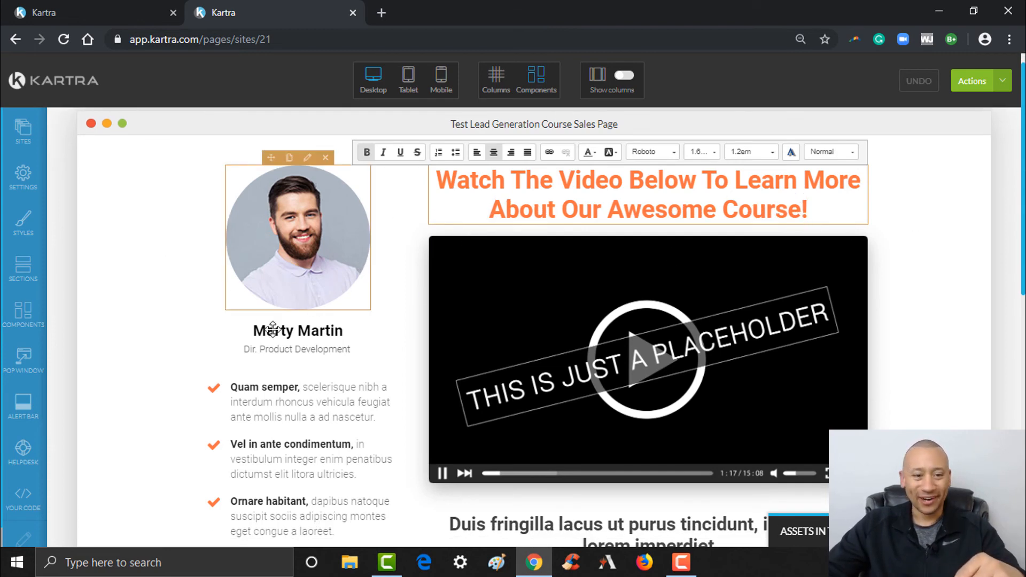
scroll(383, 309, "down", 2)
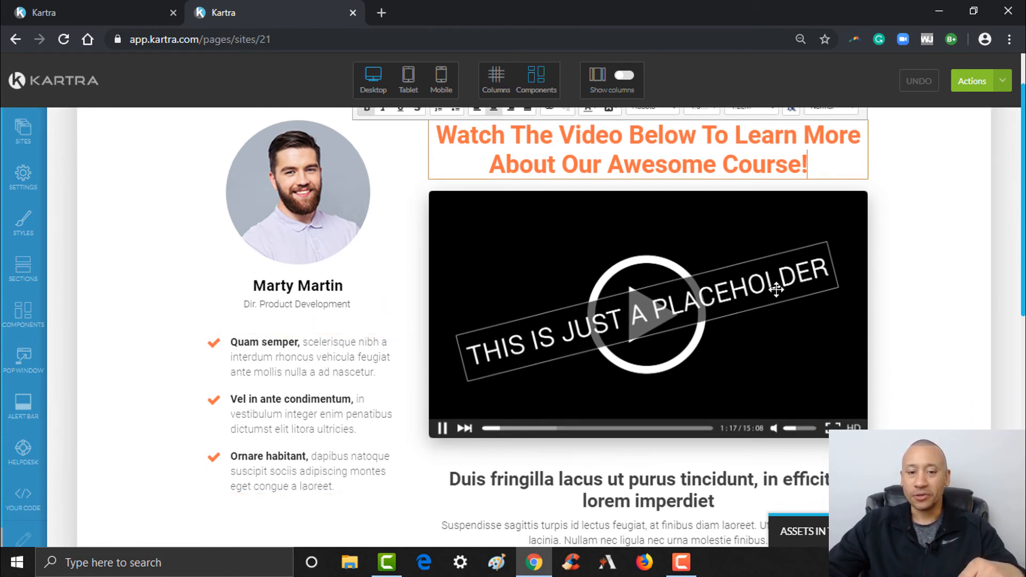
scroll(643, 246, "down", 4)
scroll(644, 247, "up", 3)
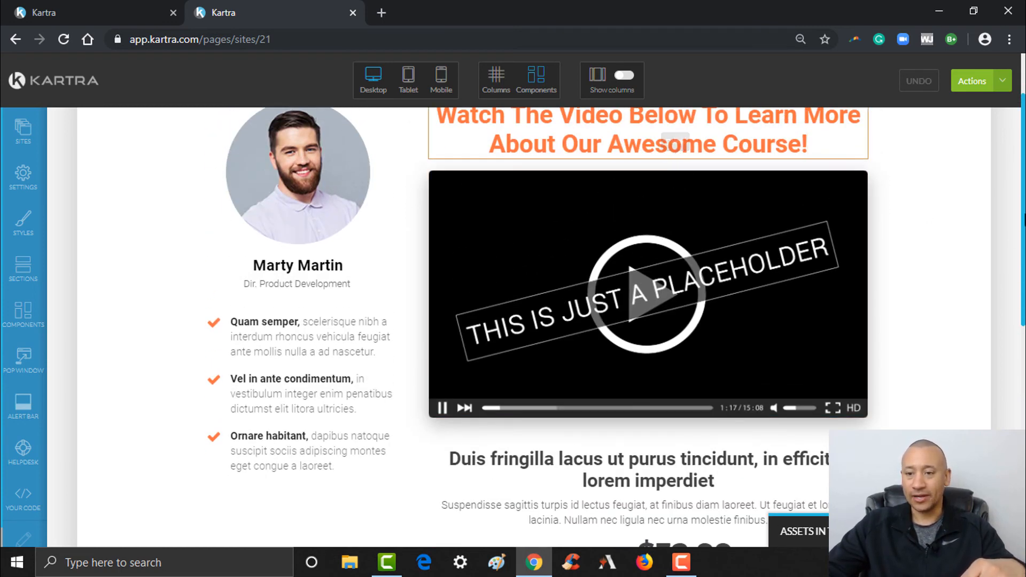
scroll(534, 240, "down", 4)
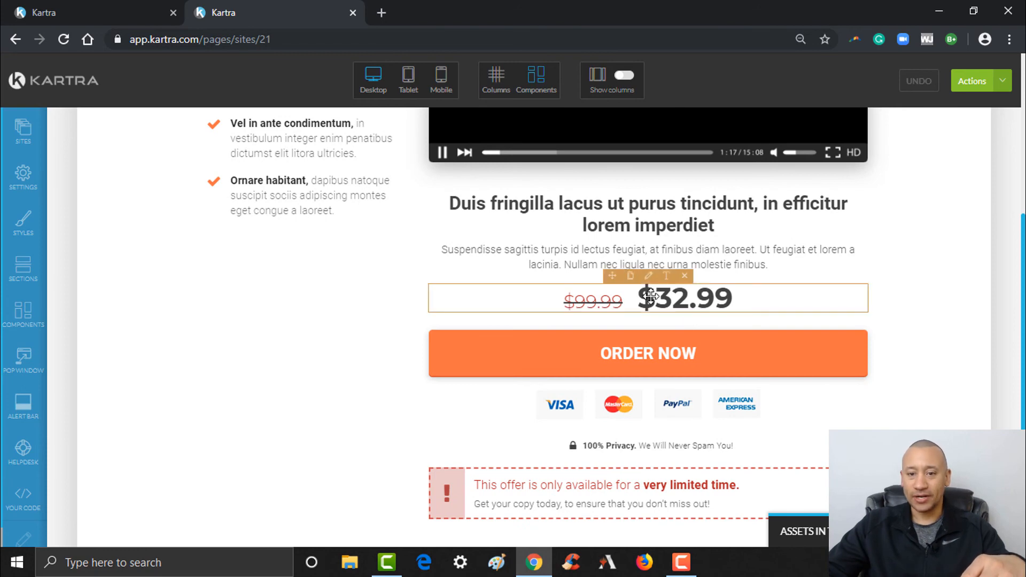
left_click(684, 275)
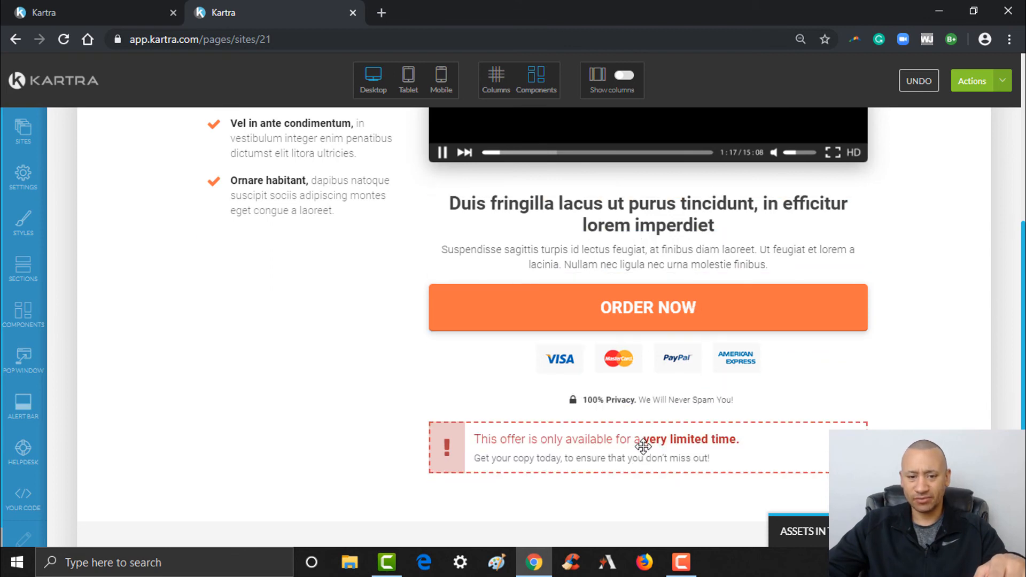
- Remove the limited-time offer notice and the video placeholder
mouse_move(787, 452)
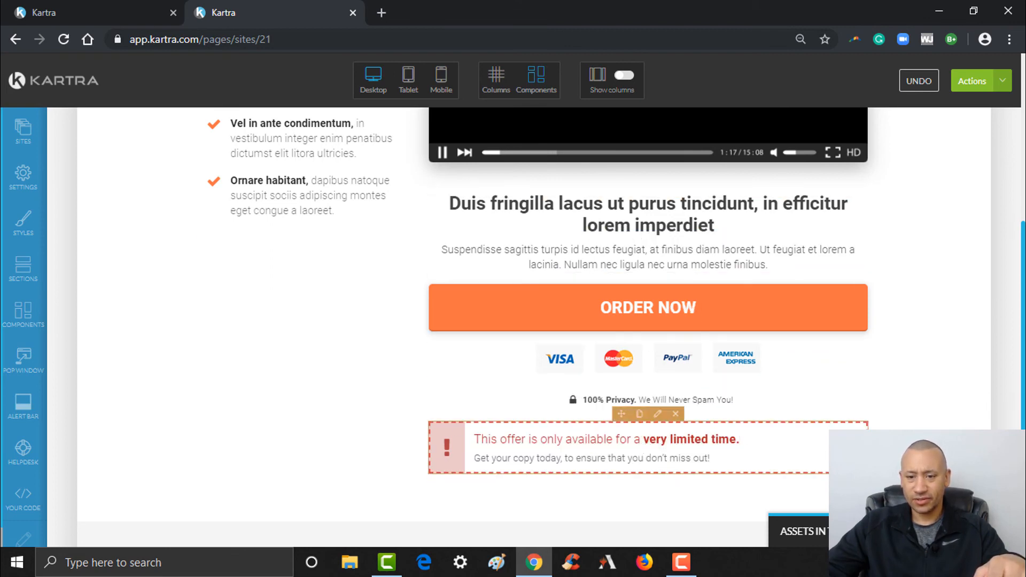
scroll(689, 395, "up", 4)
scroll(689, 395, "down", 5)
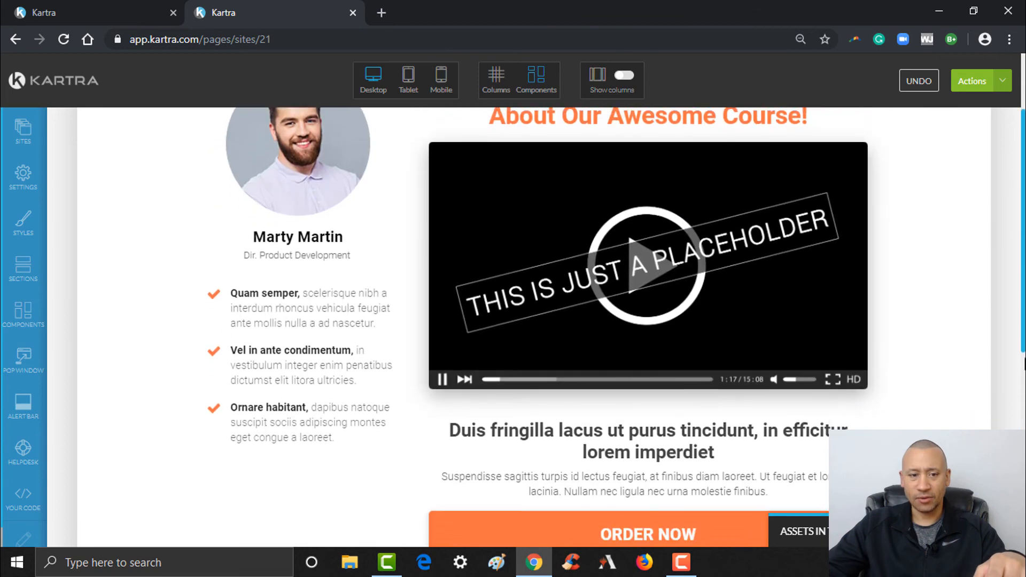
scroll(793, 414, "up", 2)
scroll(792, 415, "down", 1)
mouse_move(748, 415)
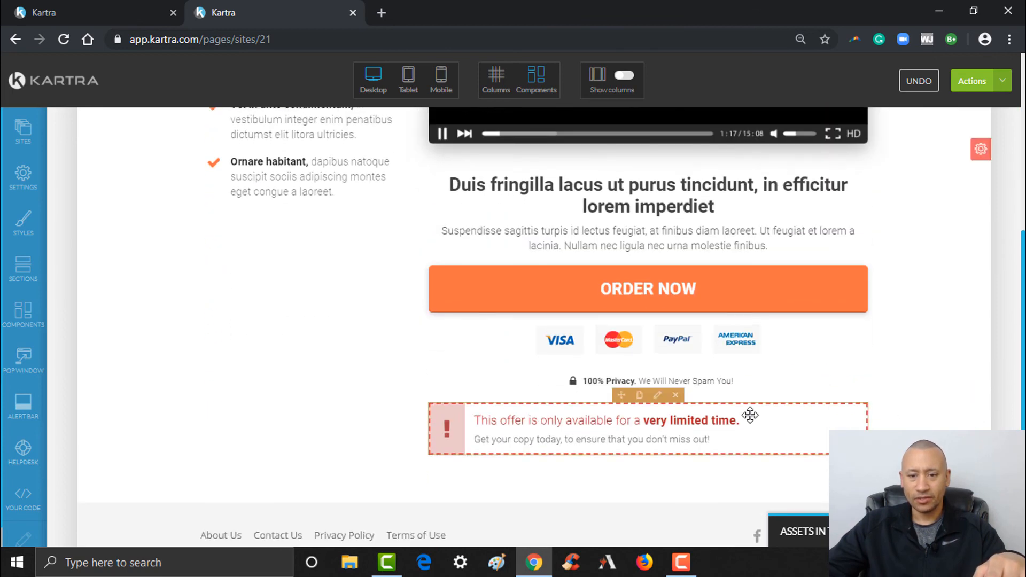
left_click(675, 395)
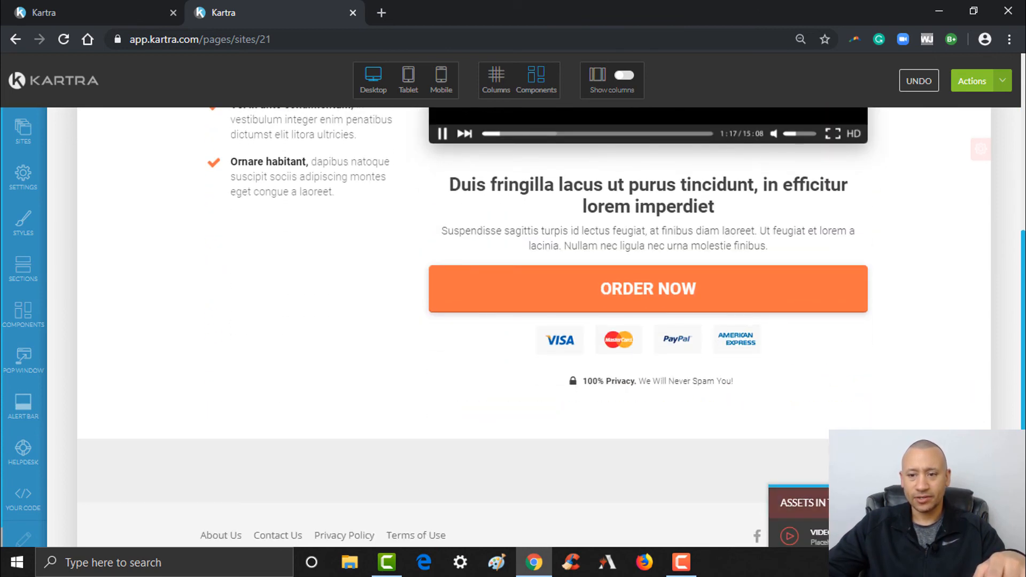
scroll(729, 392, "up", 2)
scroll(739, 293, "up", 3)
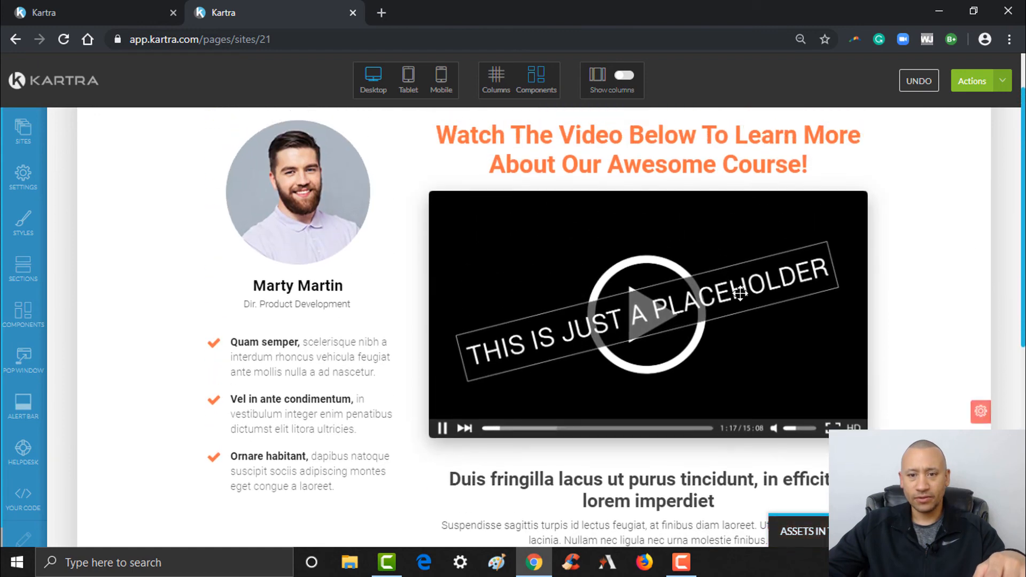
mouse_move(739, 293)
left_click(675, 183)
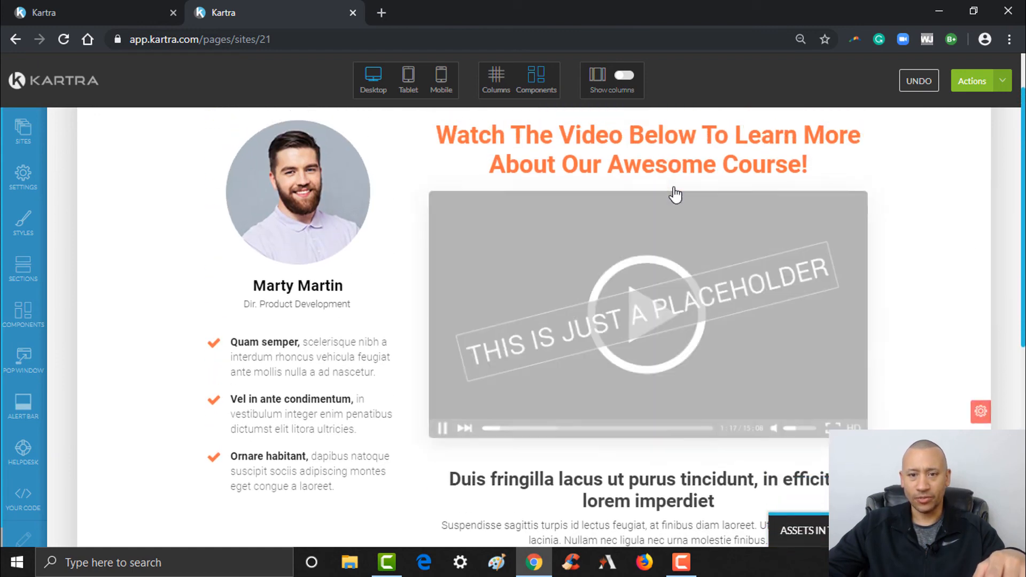
scroll(534, 321, "down", 4)
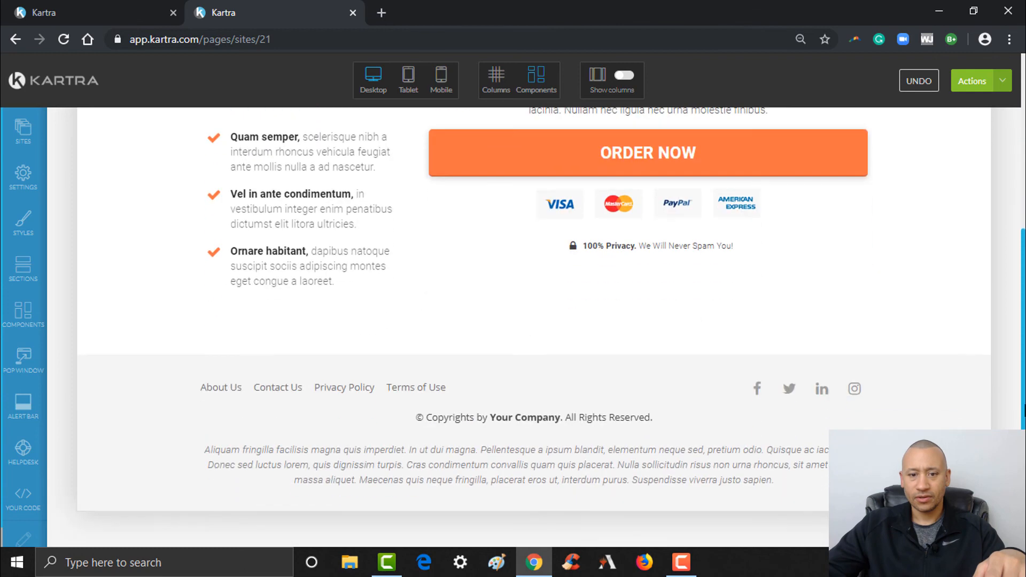
scroll(1020, 389, "up", 5)
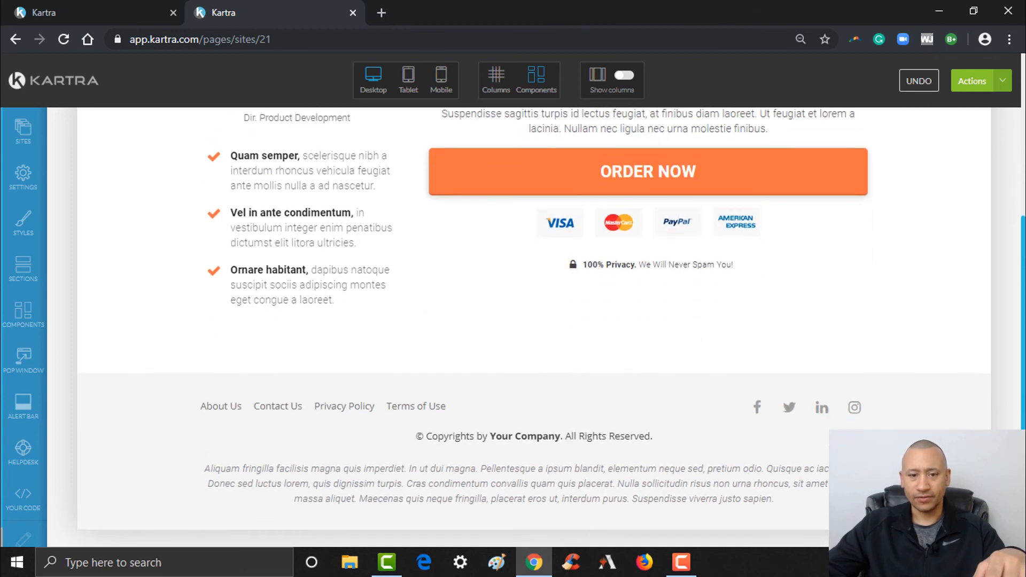
scroll(534, 320, "down", 2)
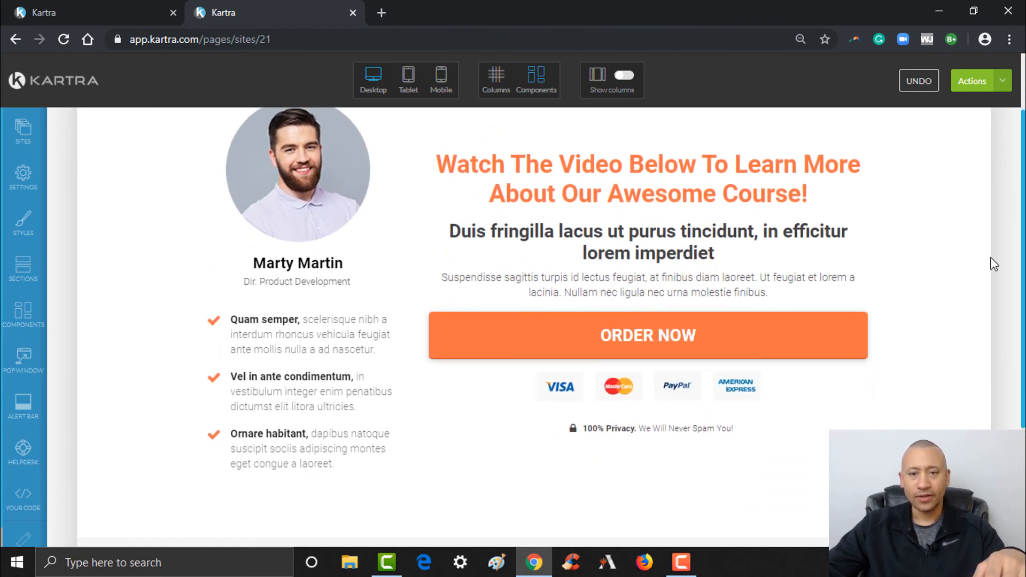
- Replace the headline's opening words with 'Click The Button'
mouse_move(676, 174)
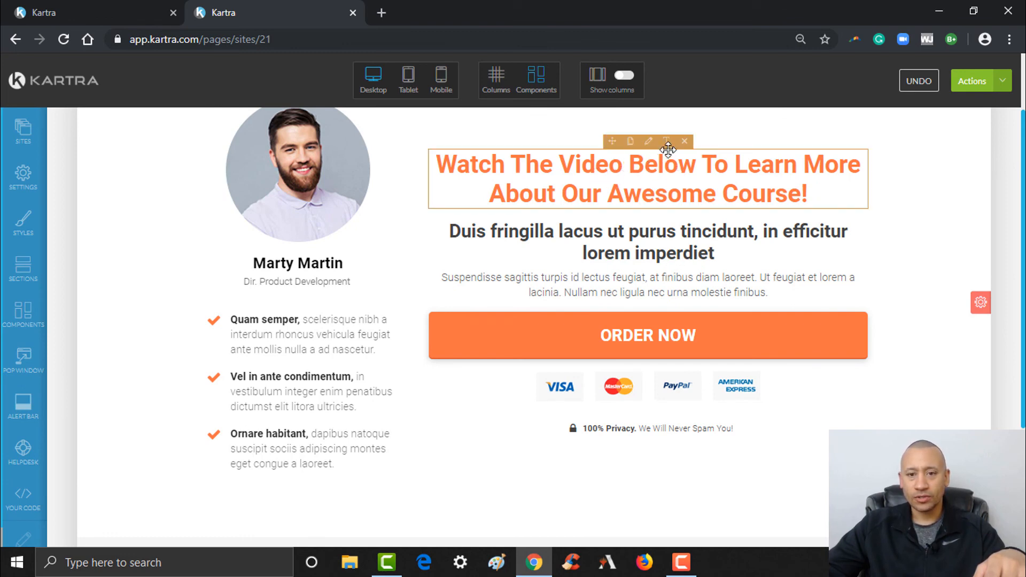
left_click(666, 141)
left_click(564, 162)
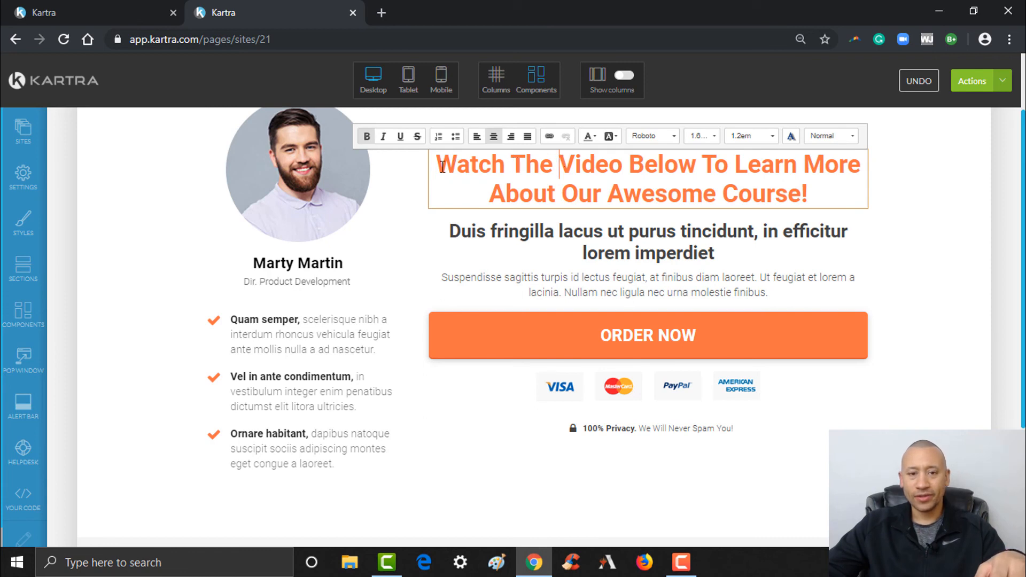
left_click_drag(468, 164, 631, 167)
type("Click The Button")
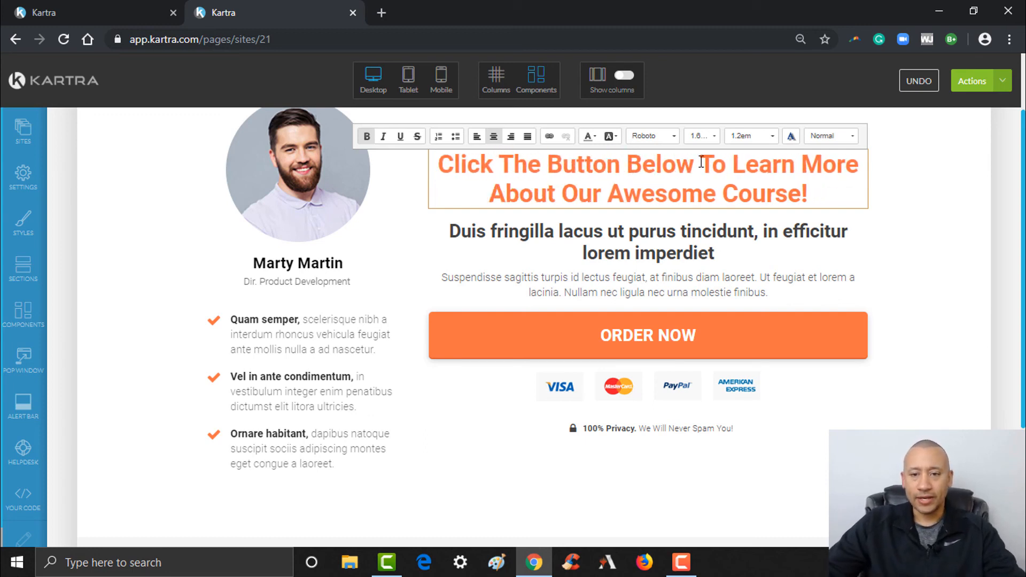
- Change the rest to 'Gain Instant Access To Our Awesome Lead Generation Course!', fixing 'OUr'
left_click_drag(733, 163, 562, 196)
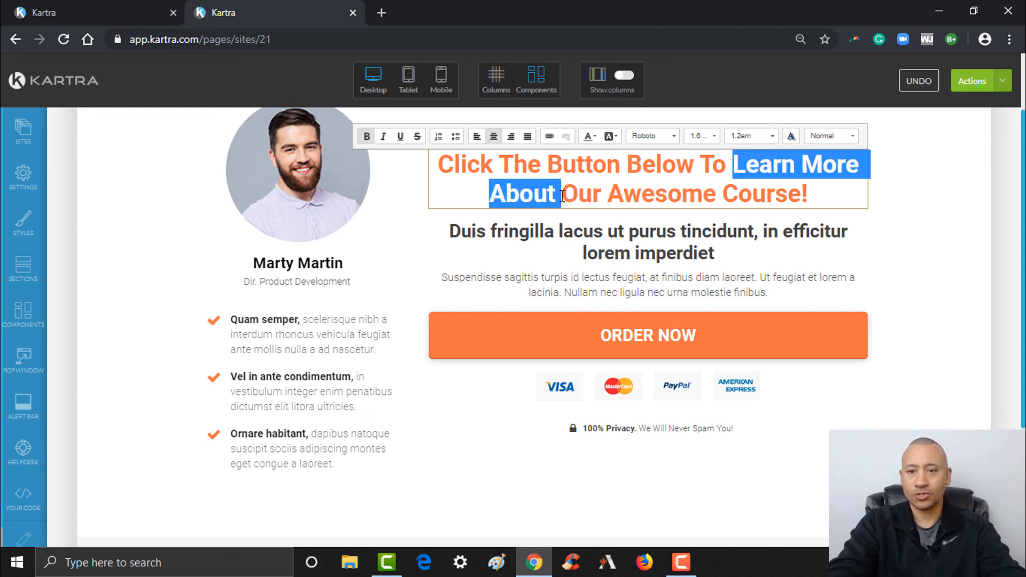
type("Gain Instant")
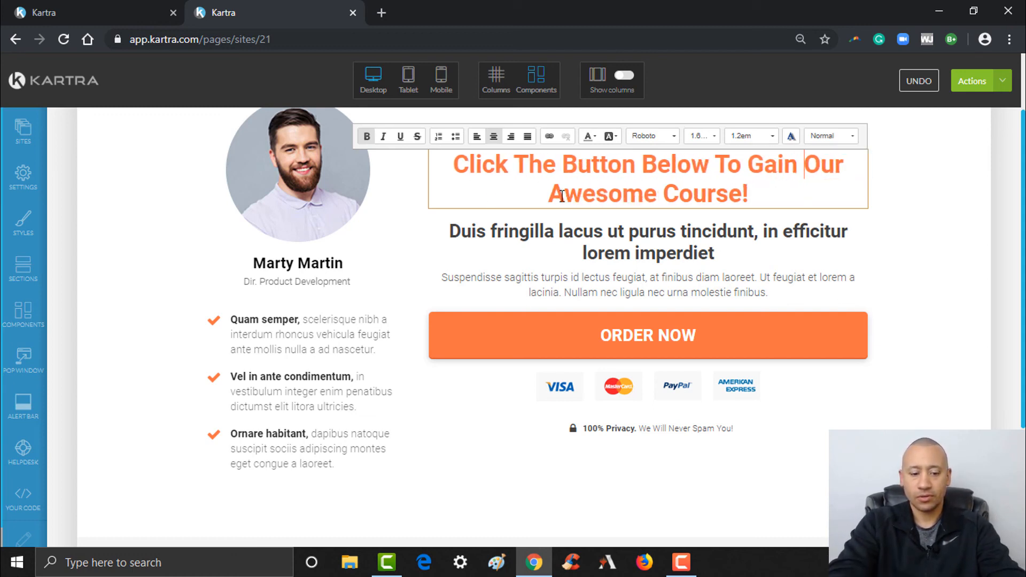
type(" Access To ")
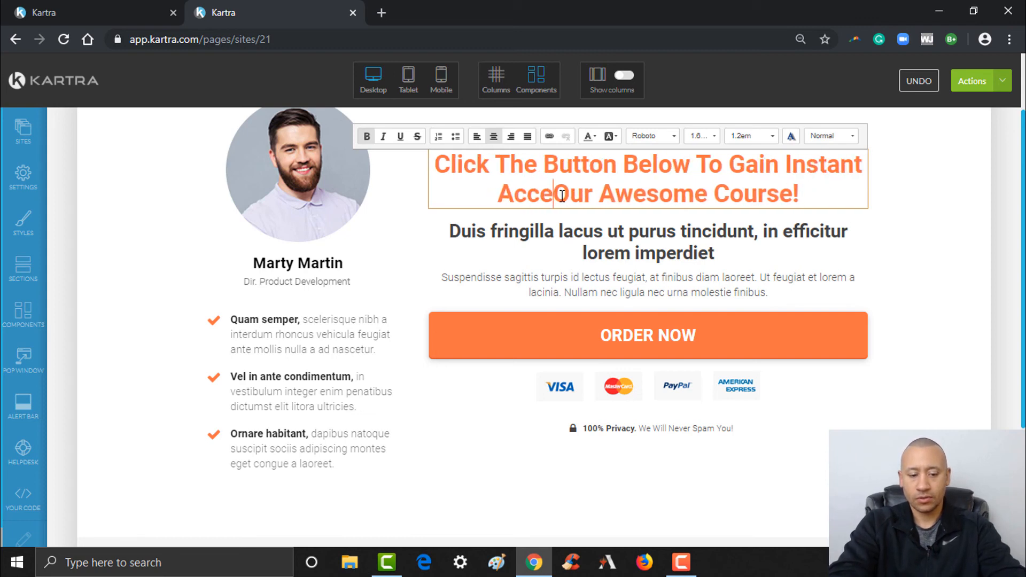
type("OUr Awesome ")
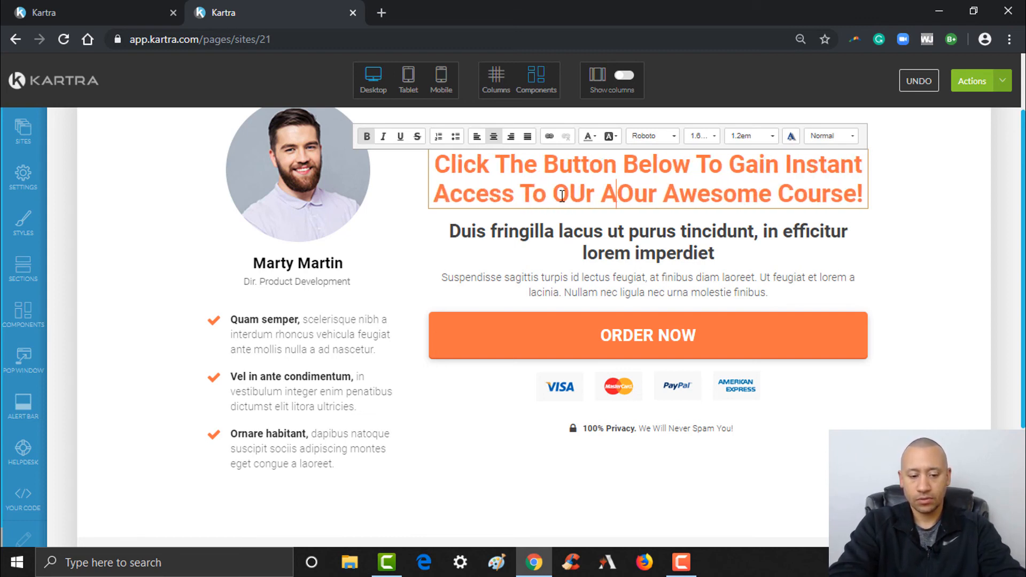
type("Lead Gen")
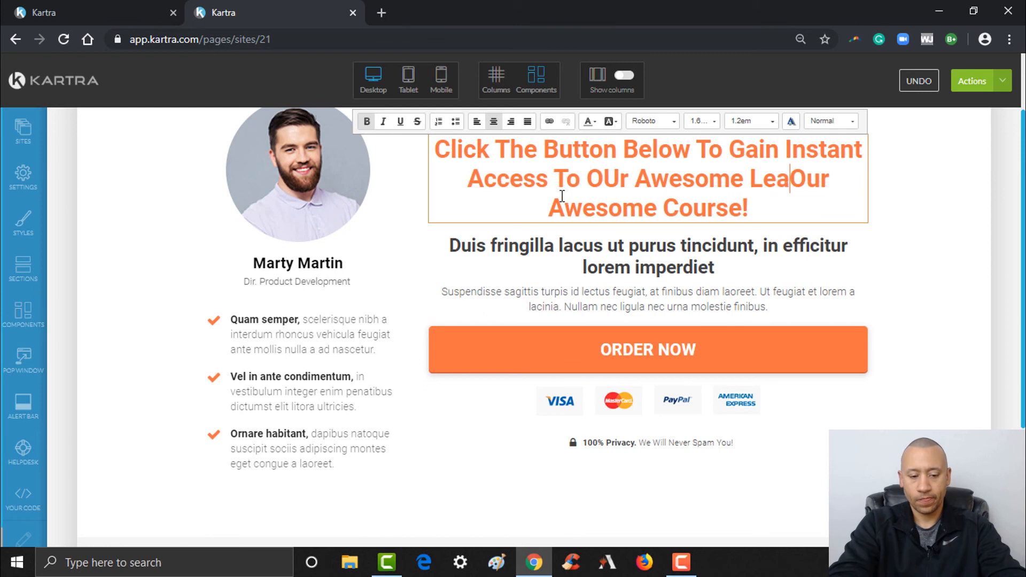
type("eration Course")
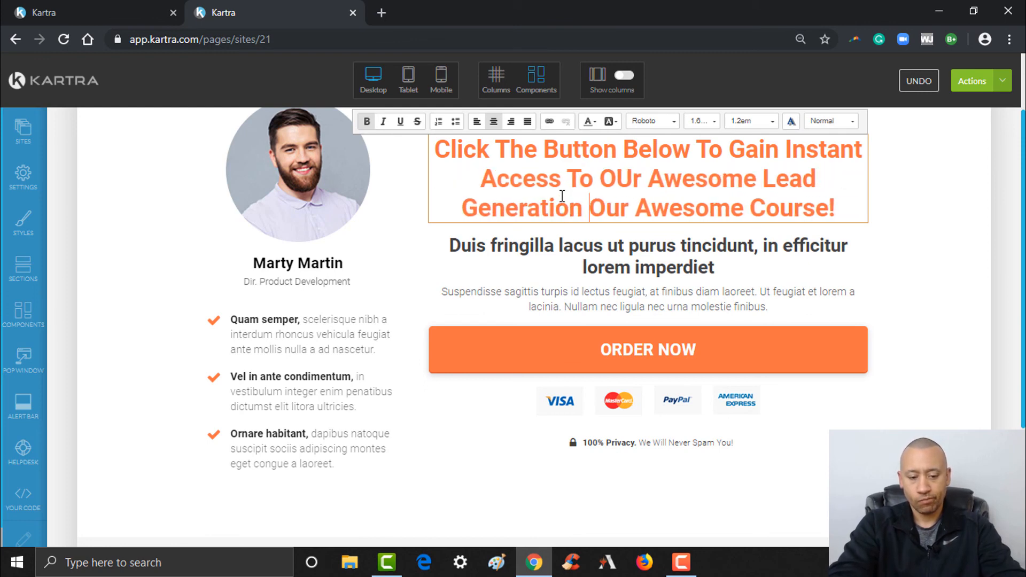
type("!")
key("Delete")
key("Delete")
key("Delete")
key("Delete")
key("Delete")
key("Delete")
key("Delete")
key("Delete")
key("Delete")
key("Delete")
key("Delete")
key("Delete")
key("Delete")
key("Delete")
key("Delete")
key("Delete")
key("Delete")
key("Delete")
key("Delete")
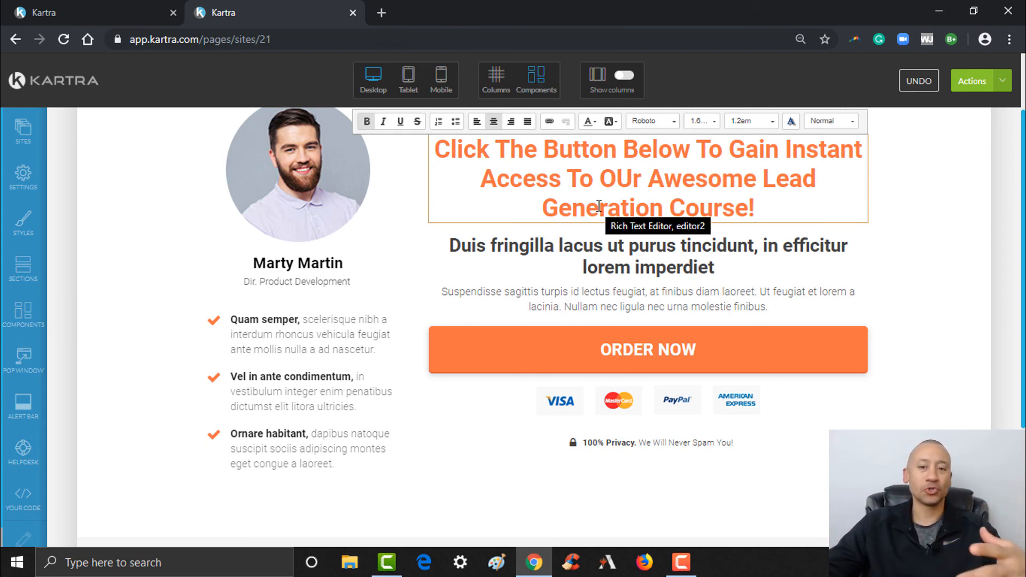
left_click_drag(617, 178, 632, 178)
type("u")
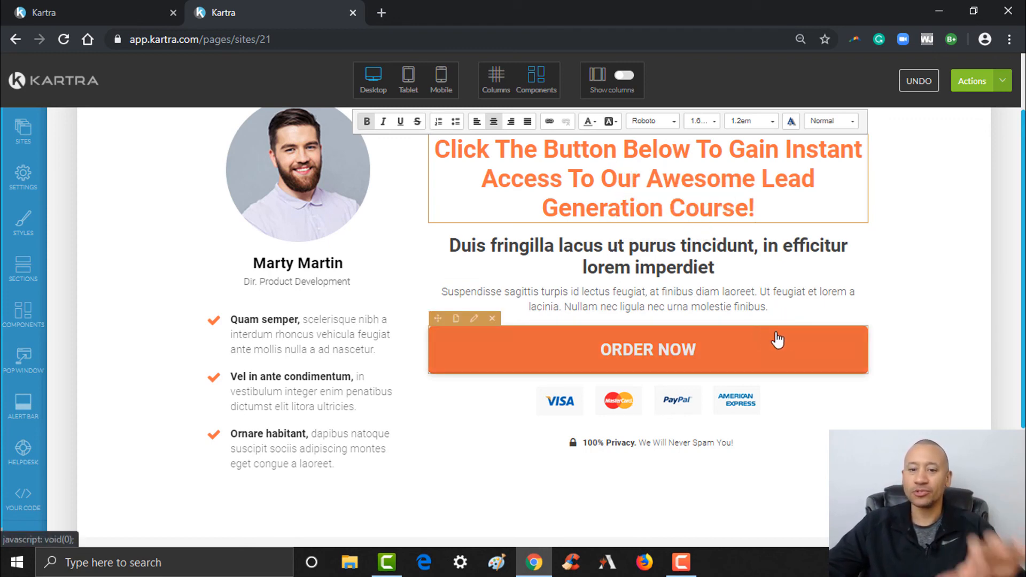
- Save progress on the sales page and publish it live
scroll(1015, 334, "up", 1)
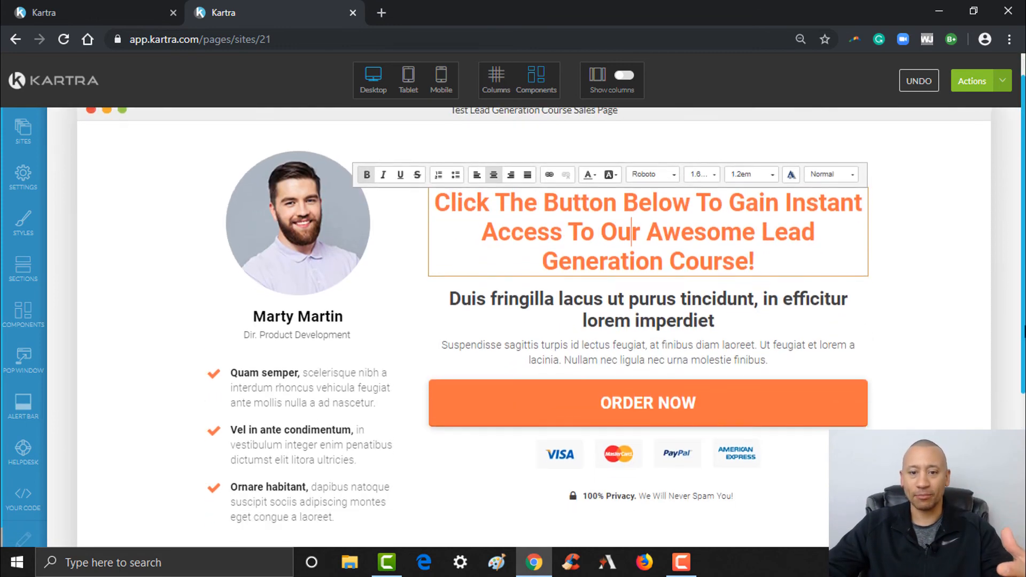
scroll(1018, 329, "down", 2)
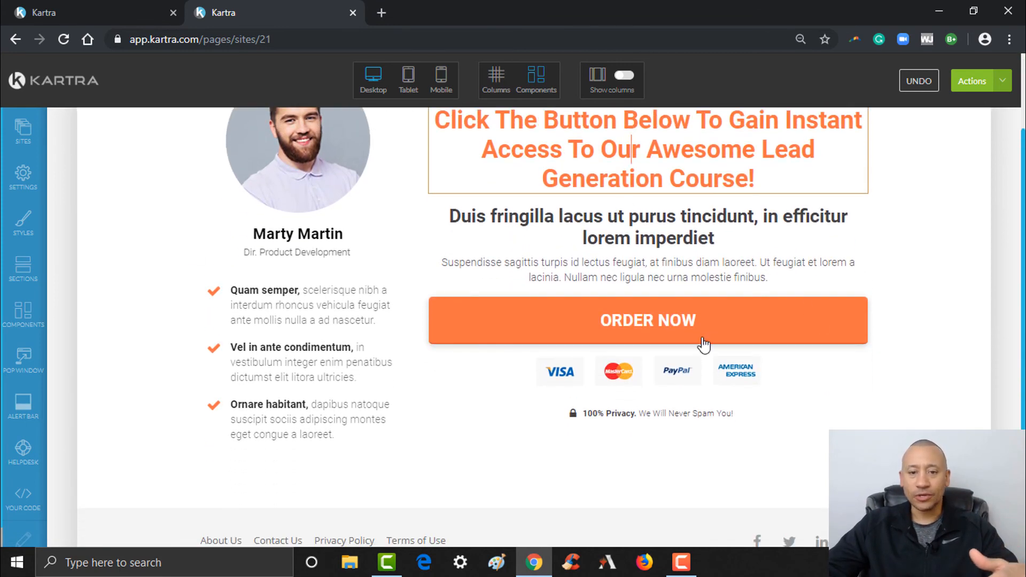
scroll(956, 170, "up", 2)
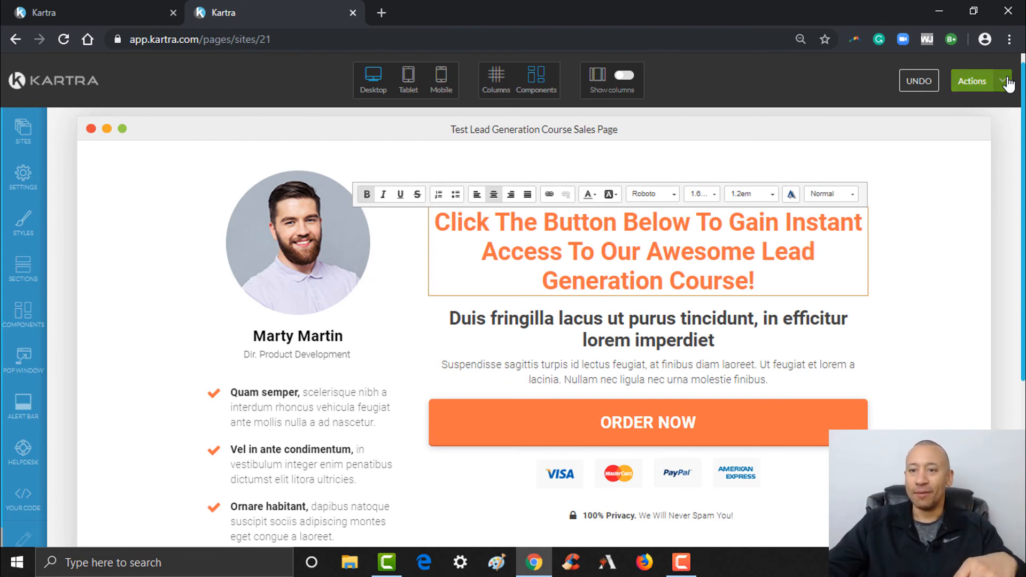
left_click(1002, 81)
left_click(914, 135)
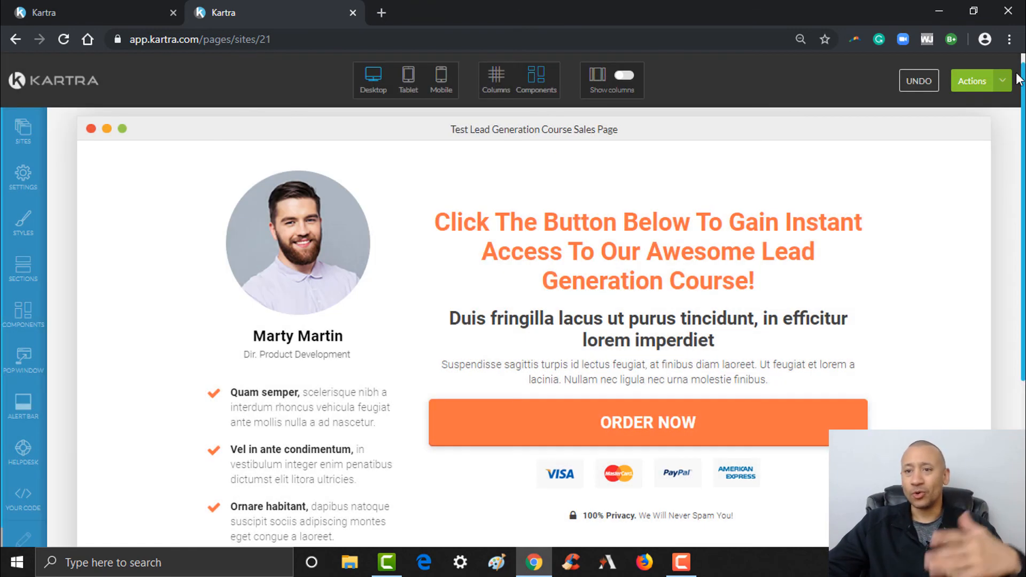
left_click(1002, 82)
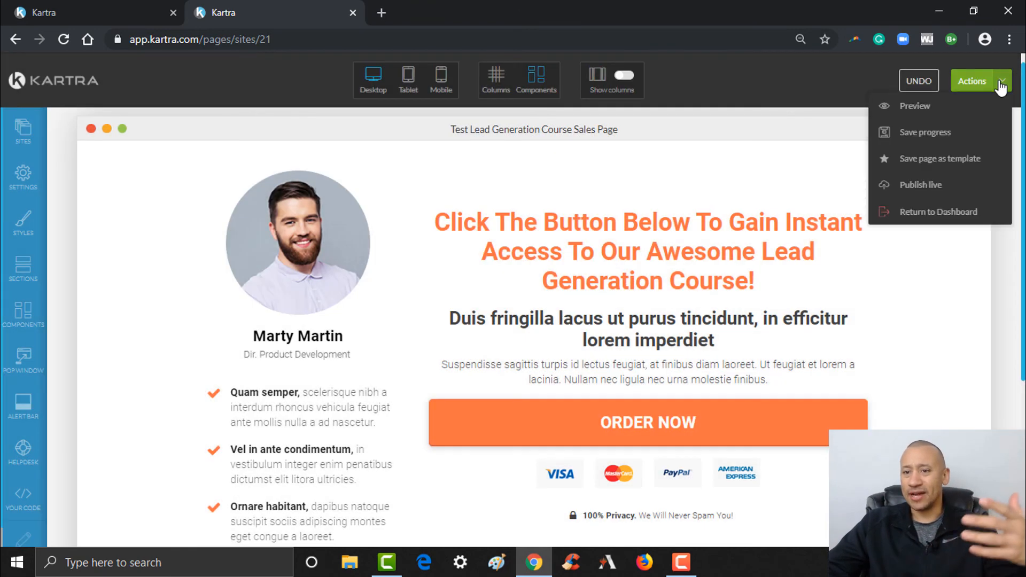
left_click(907, 185)
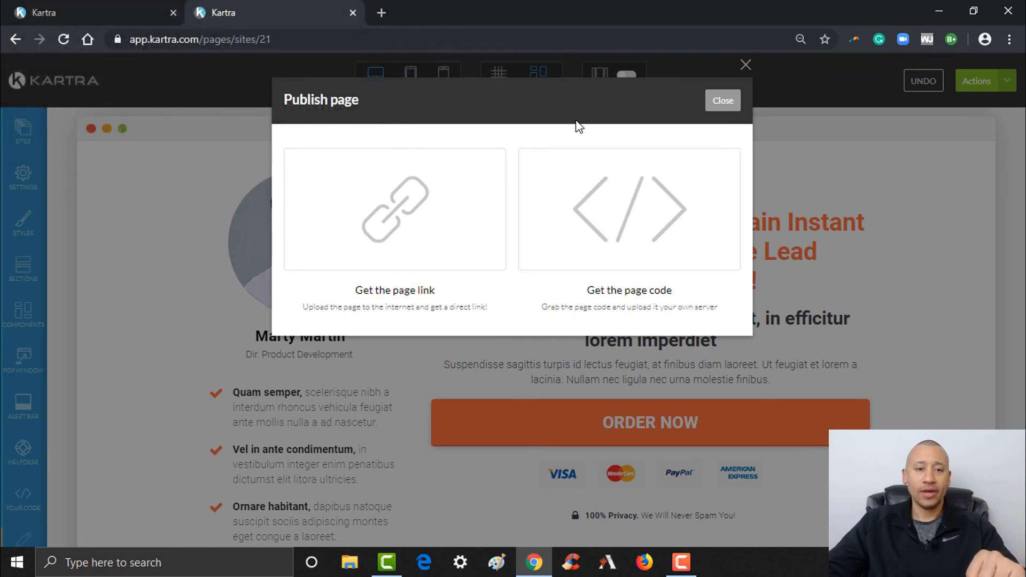
left_click(724, 104)
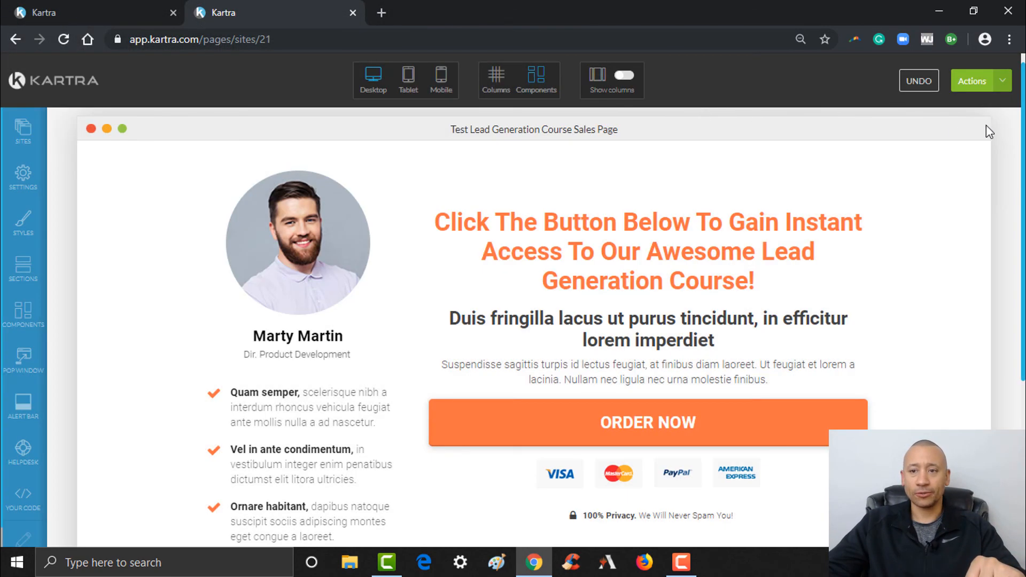
left_click(1003, 81)
left_click(917, 190)
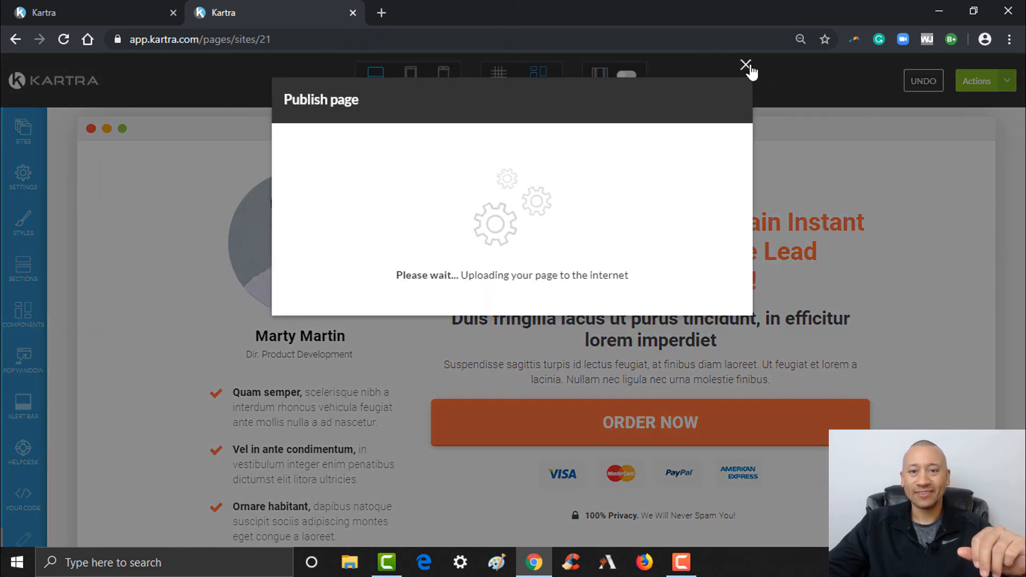
left_click(745, 65)
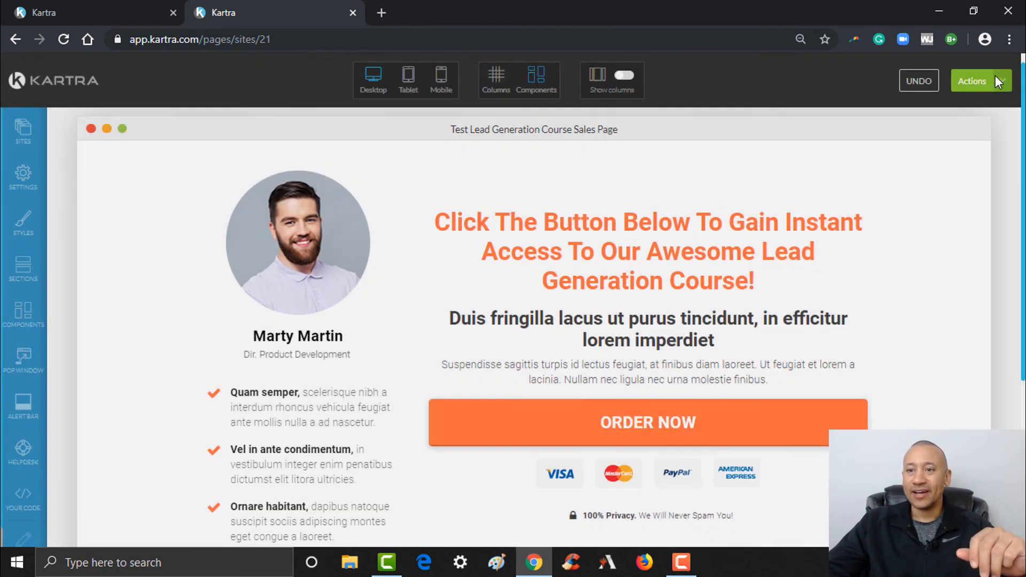
- Return to the dashboard and confirm exiting the editor
left_click(999, 80)
left_click(930, 214)
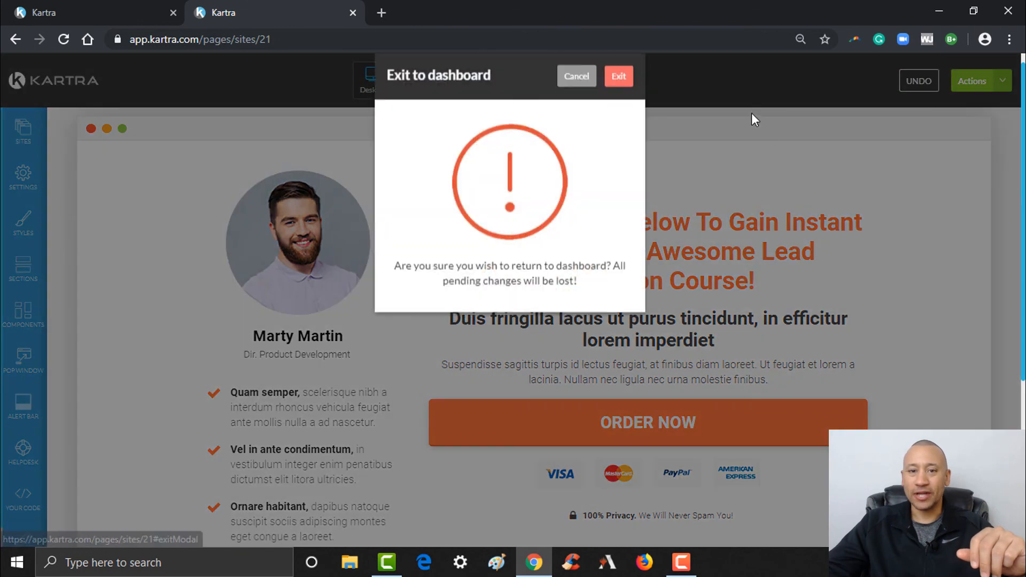
left_click(621, 103)
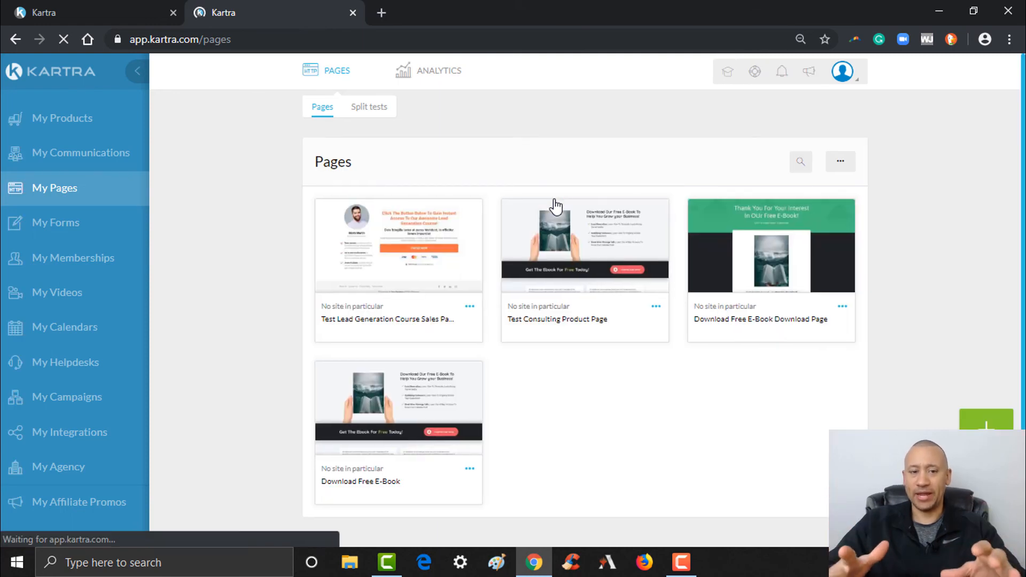
- Switch back to the membership settings tab and reload its Basic info page
mouse_move(395, 248)
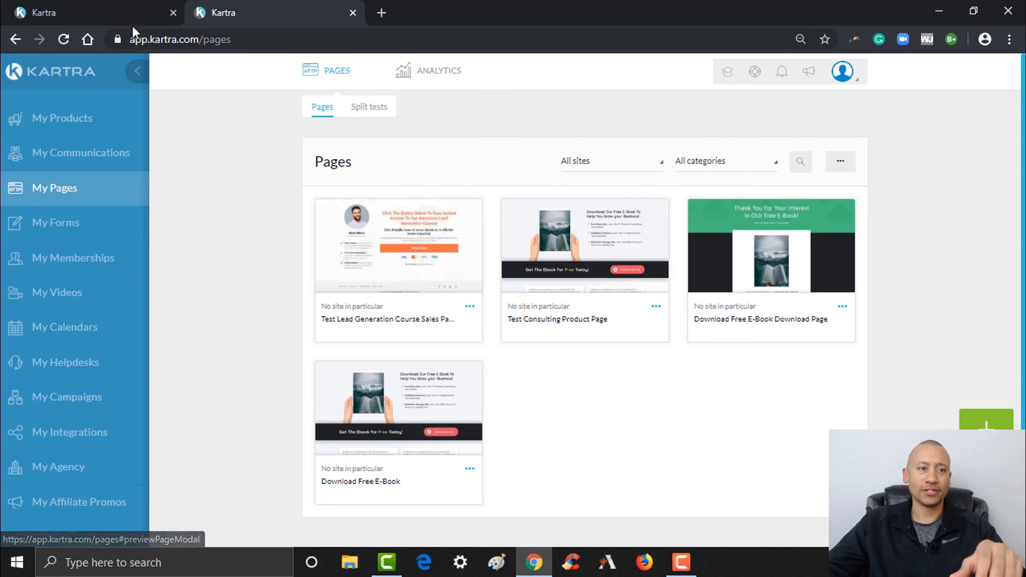
left_click(123, 14)
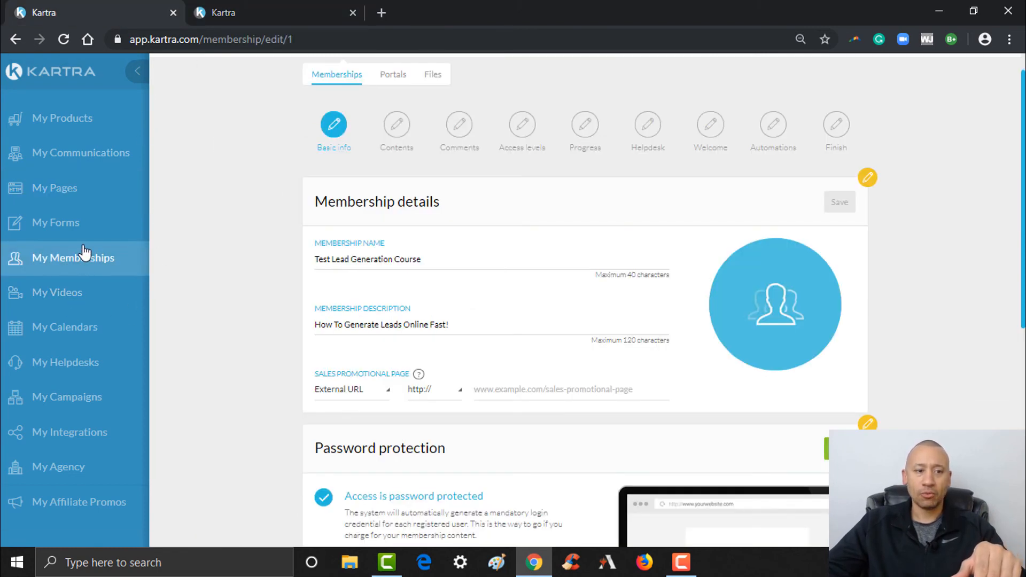
left_click(63, 40)
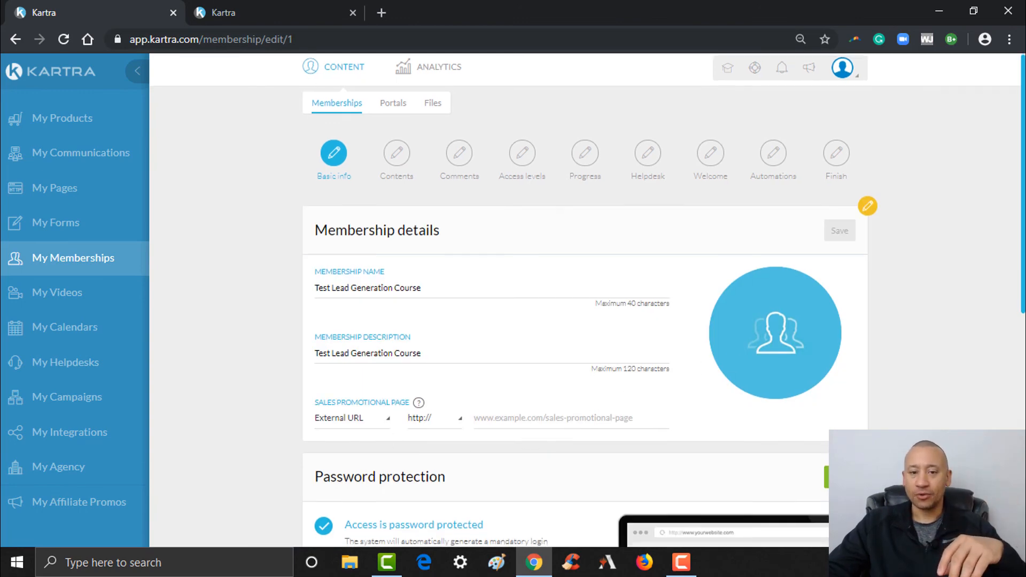
scroll(489, 341, "down", 2)
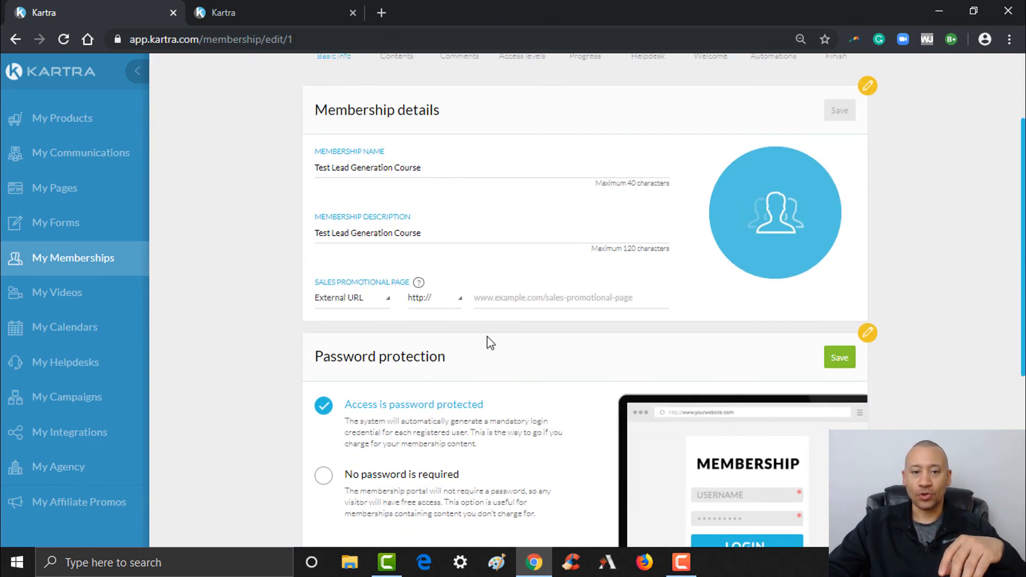
- Set the sales promotional page to the Kartra page 'Test Lead Generation Course Sales Page'
left_click(355, 304)
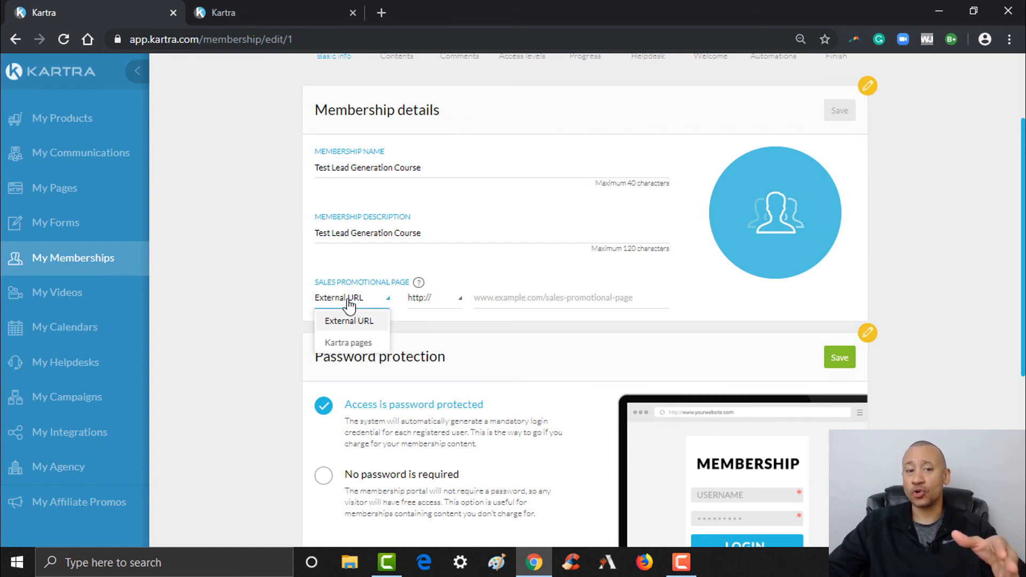
left_click(355, 343)
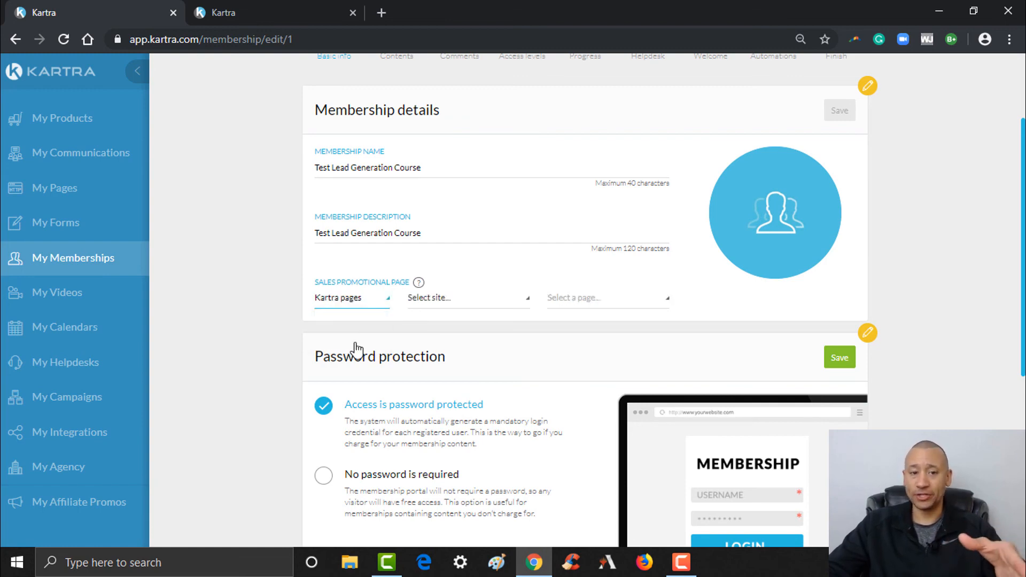
left_click(520, 309)
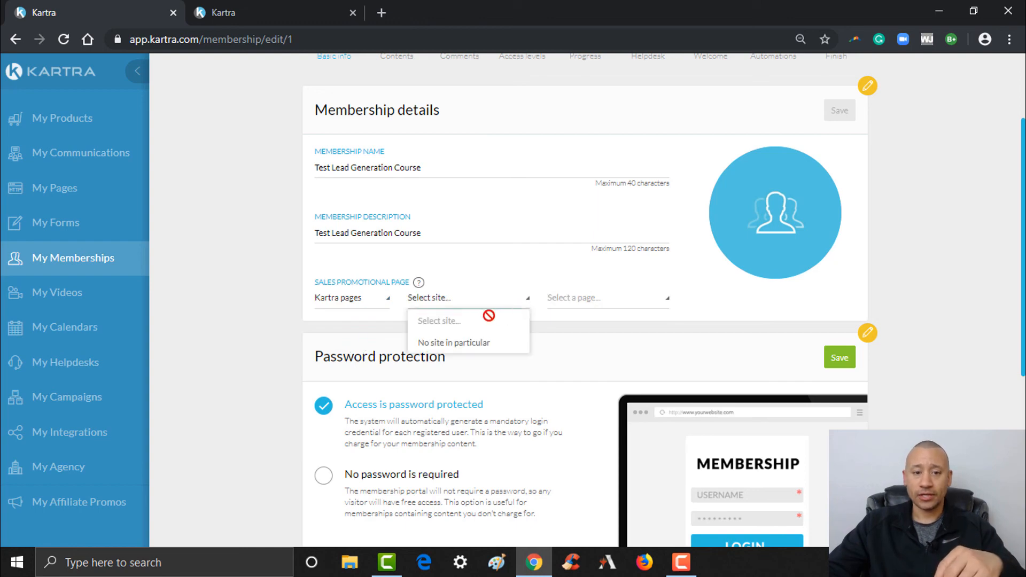
left_click(463, 345)
left_click(593, 307)
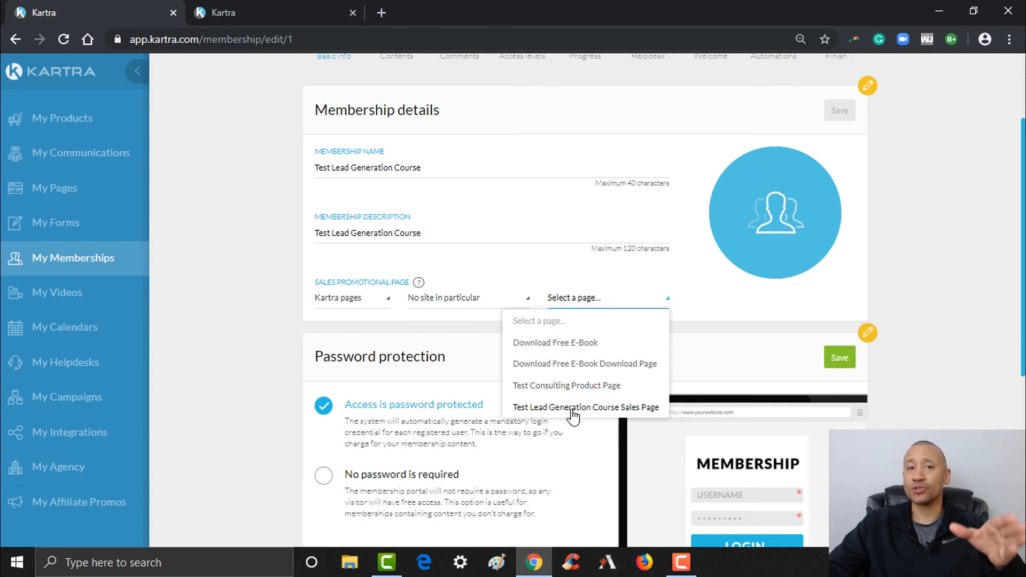
left_click(572, 411)
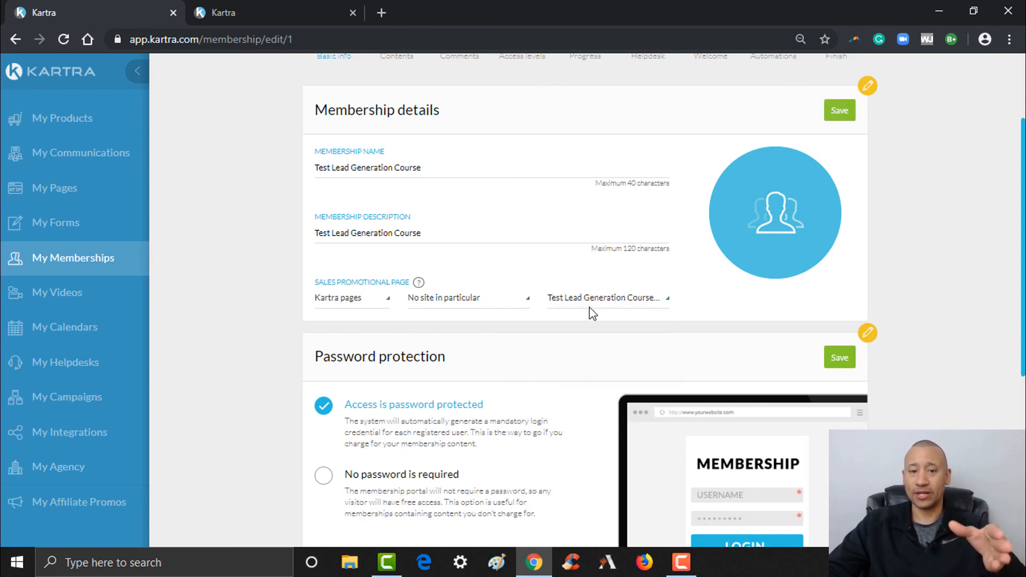
- Save the membership details and choose 'No password is required' for free access
left_click(845, 118)
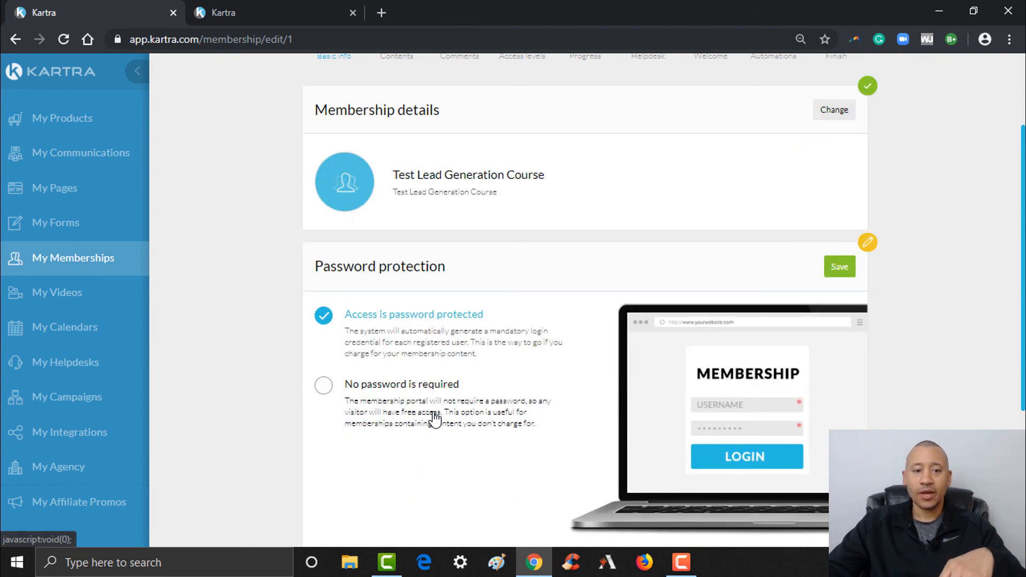
scroll(1021, 320, "down", 1)
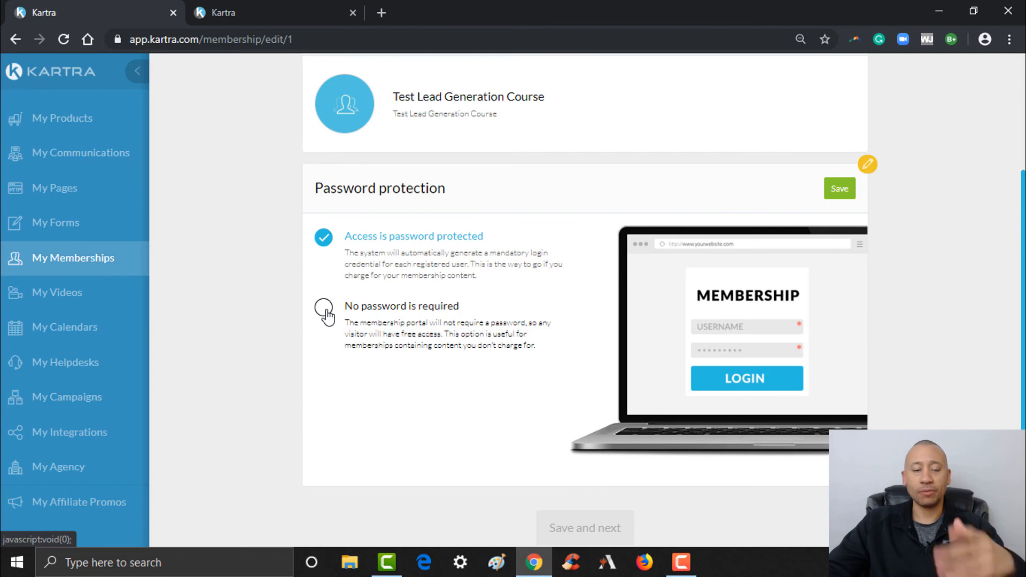
left_click(324, 311)
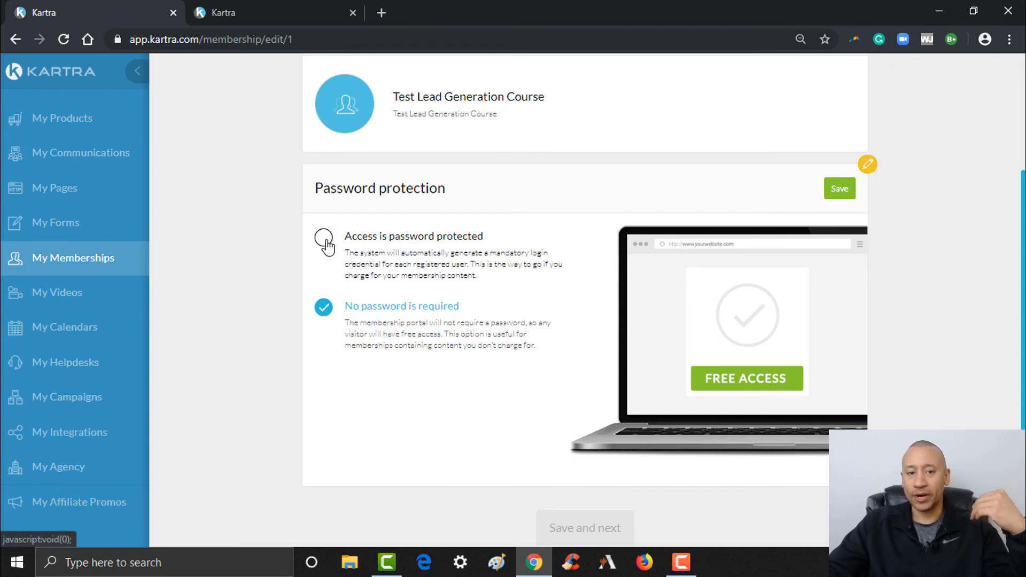
- Select 'Access is password protected', save it, and continue with Save and next to Contents
left_click(325, 240)
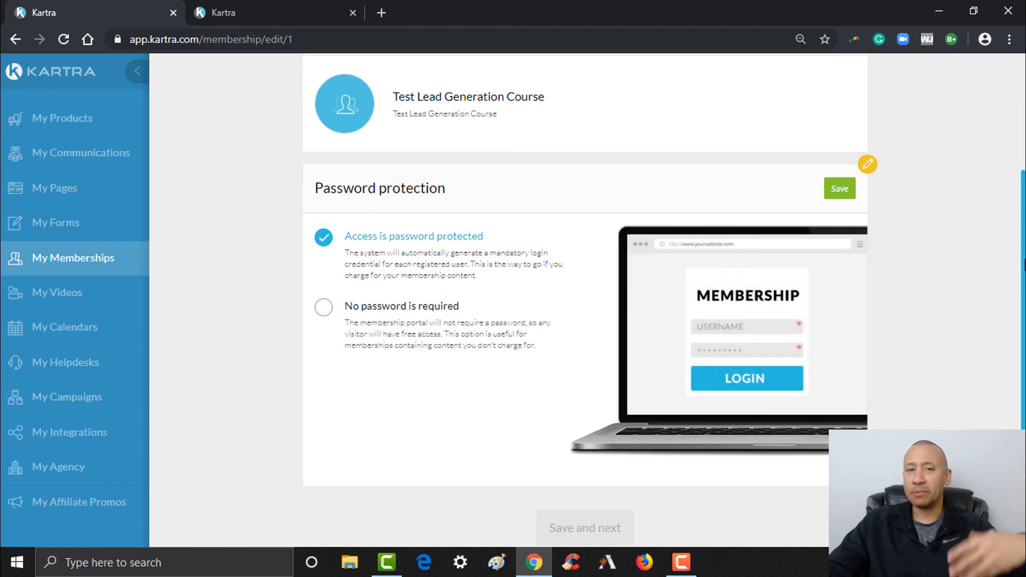
scroll(585, 299, "up", 2)
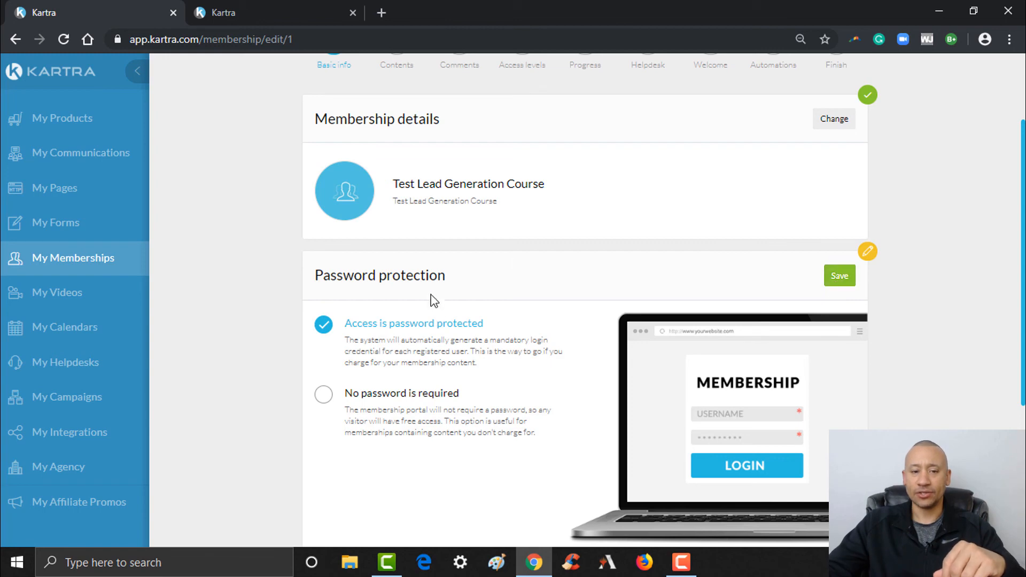
left_click(839, 276)
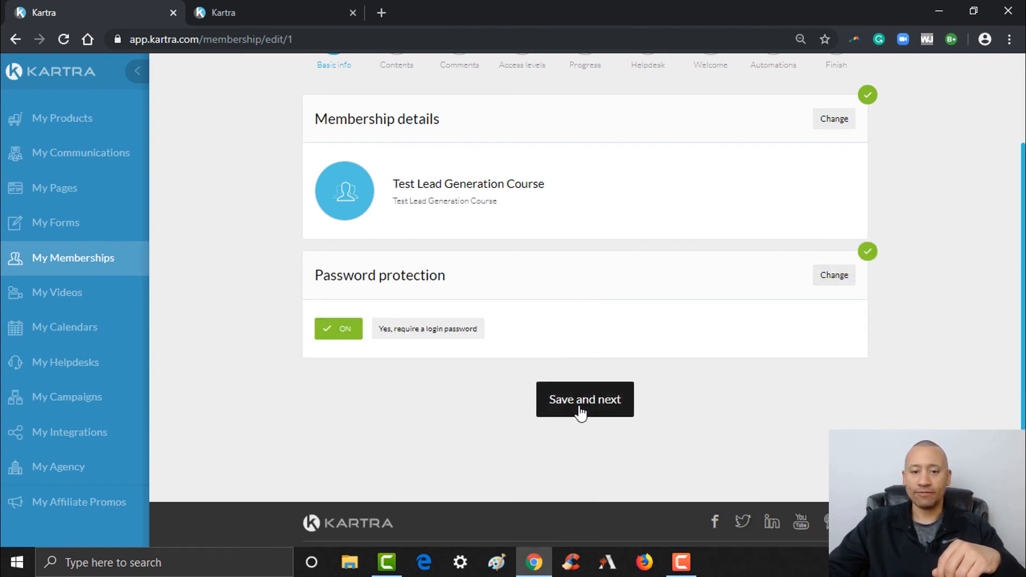
left_click(581, 406)
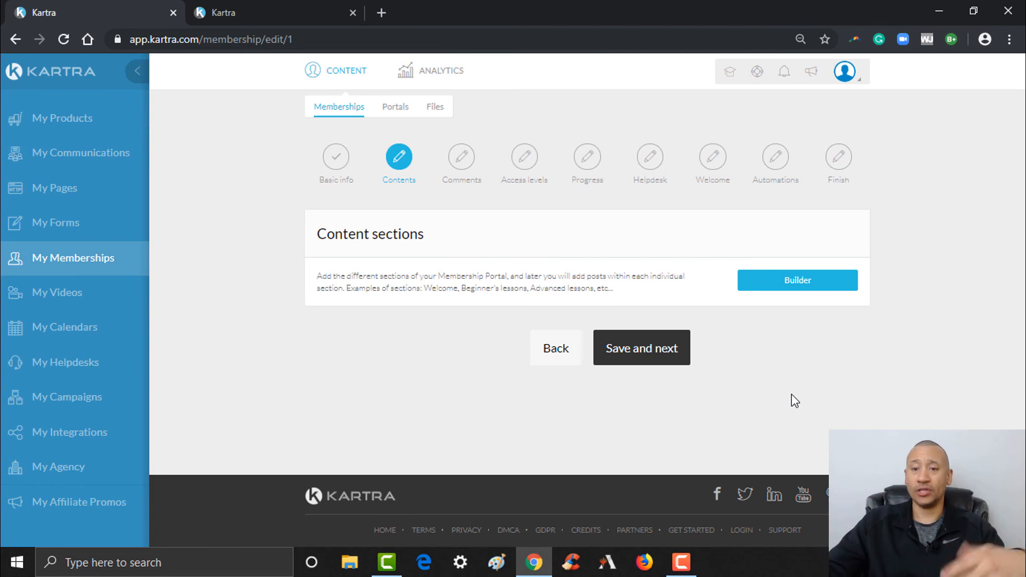
- Open the Builder, run through every tutorial slide, and tick Don't show again before starting
left_click(785, 286)
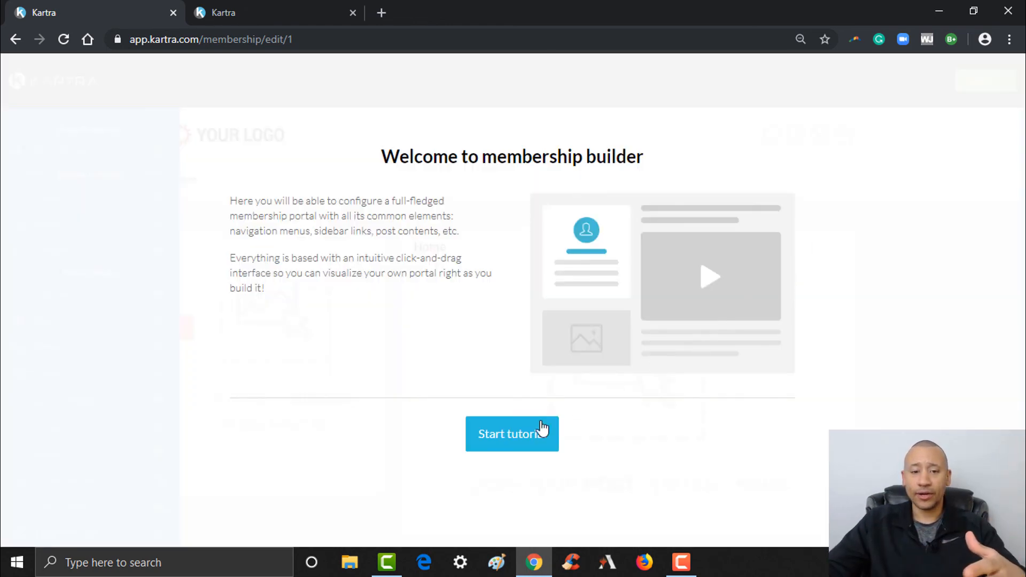
left_click(531, 433)
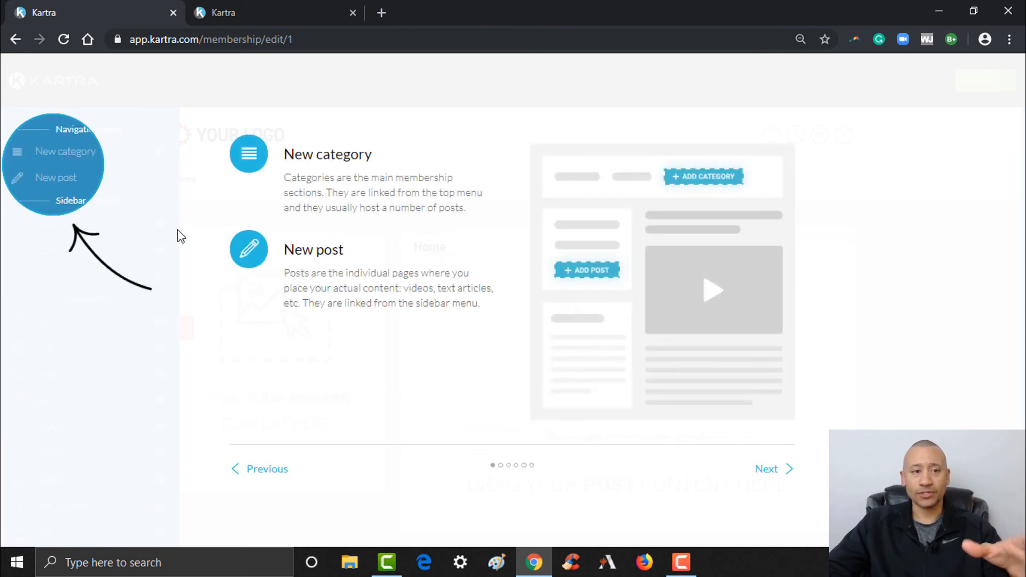
left_click(767, 472)
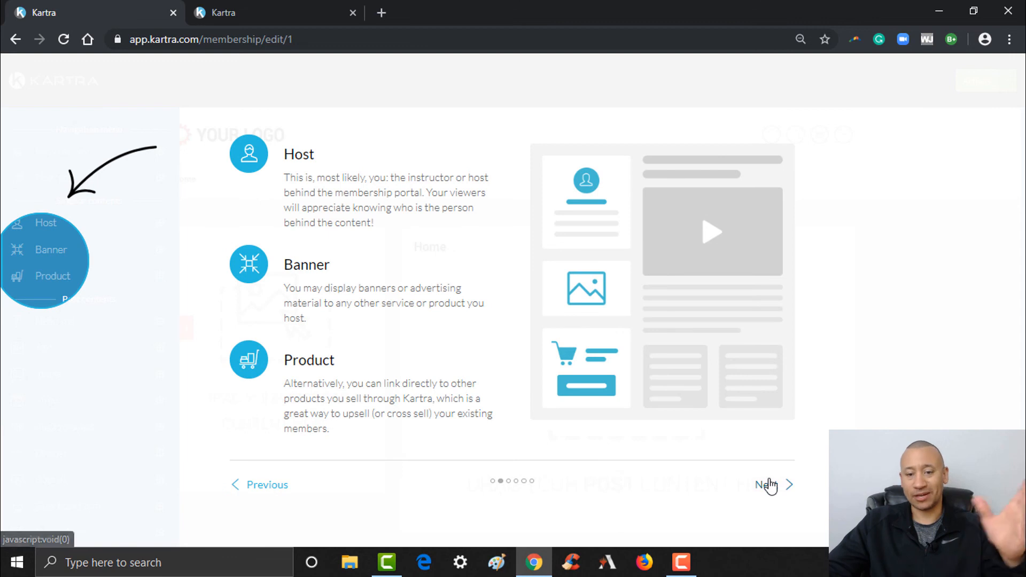
left_click(768, 485)
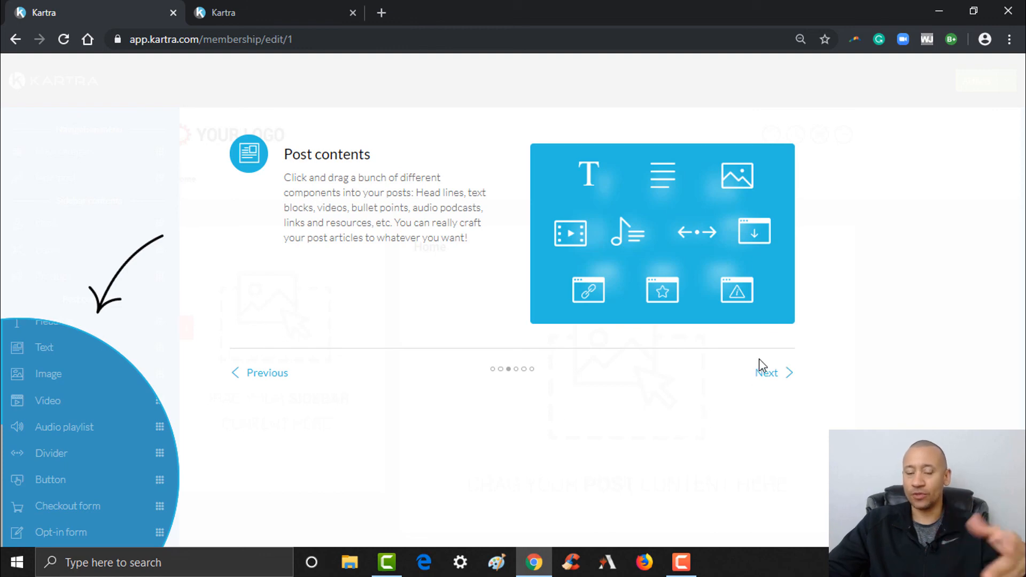
left_click(770, 372)
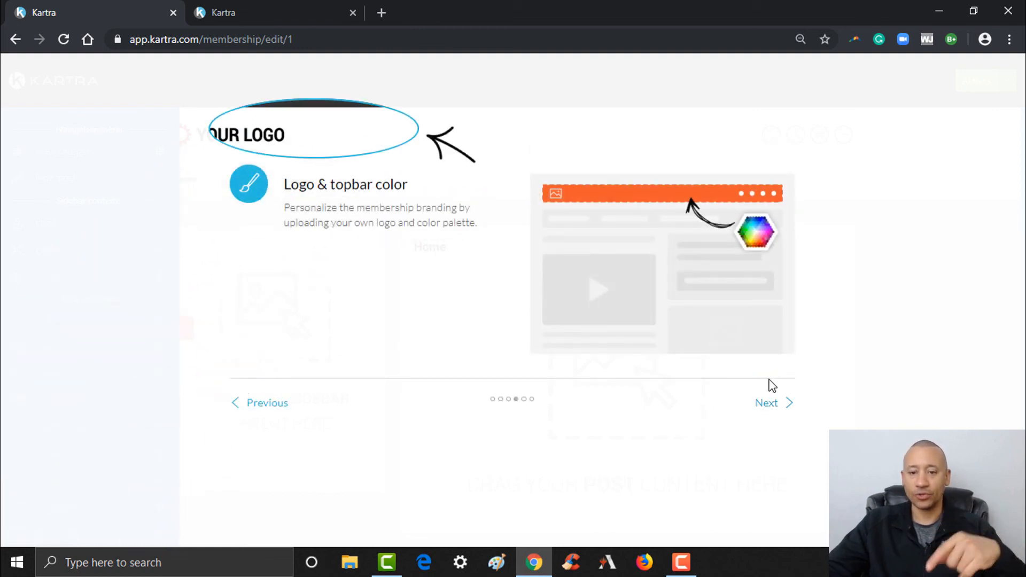
left_click(767, 404)
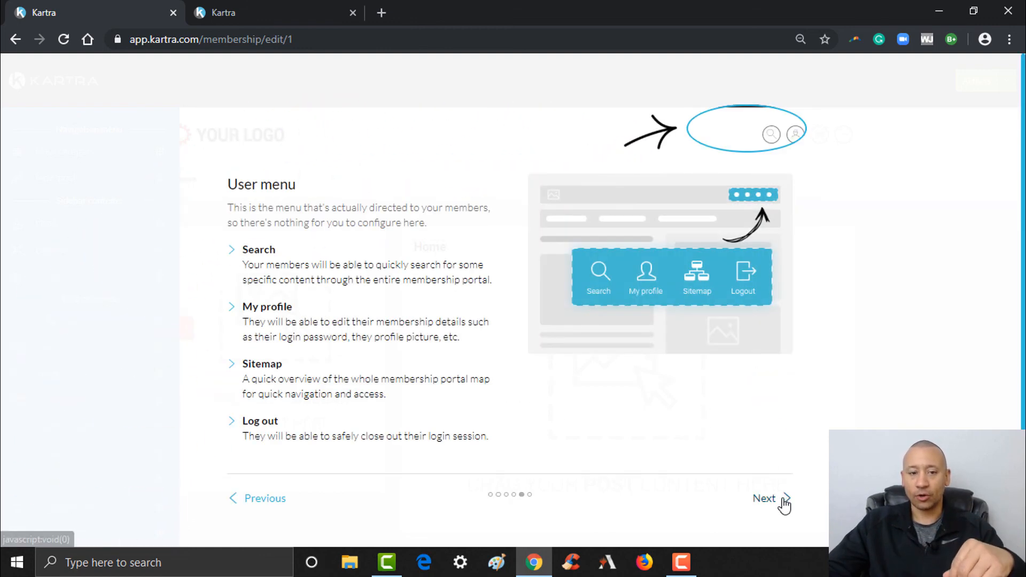
left_click(784, 499)
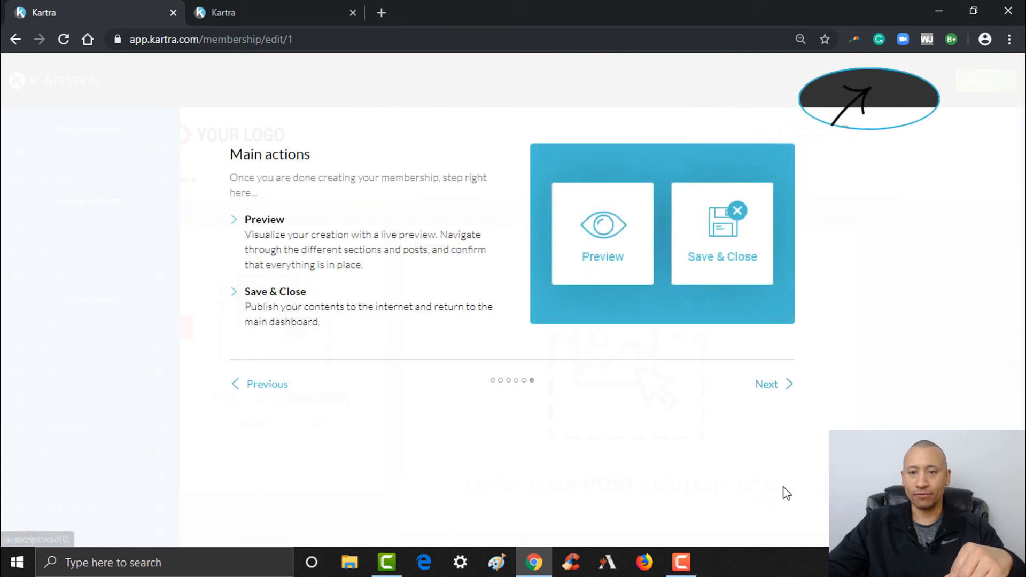
left_click(773, 386)
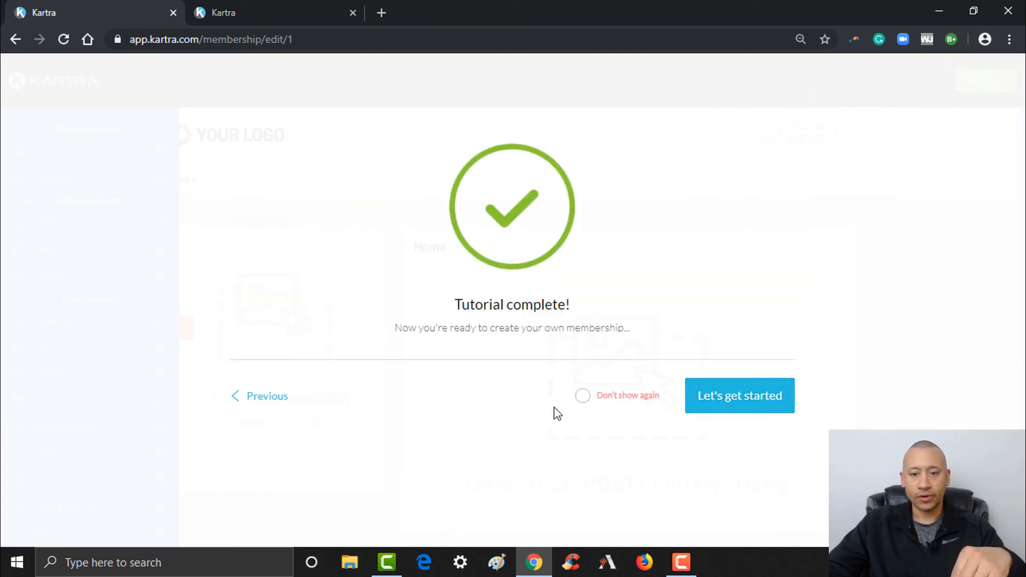
left_click(582, 401)
left_click(726, 405)
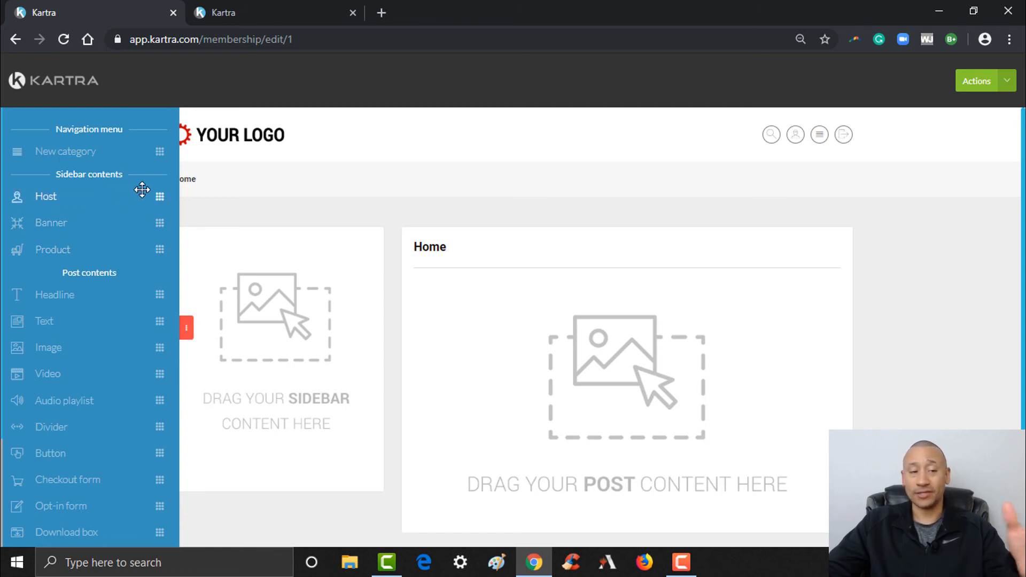
- Drag a Host block into the portal sidebar and a Banner block below it
left_click_drag(169, 188, 378, 268)
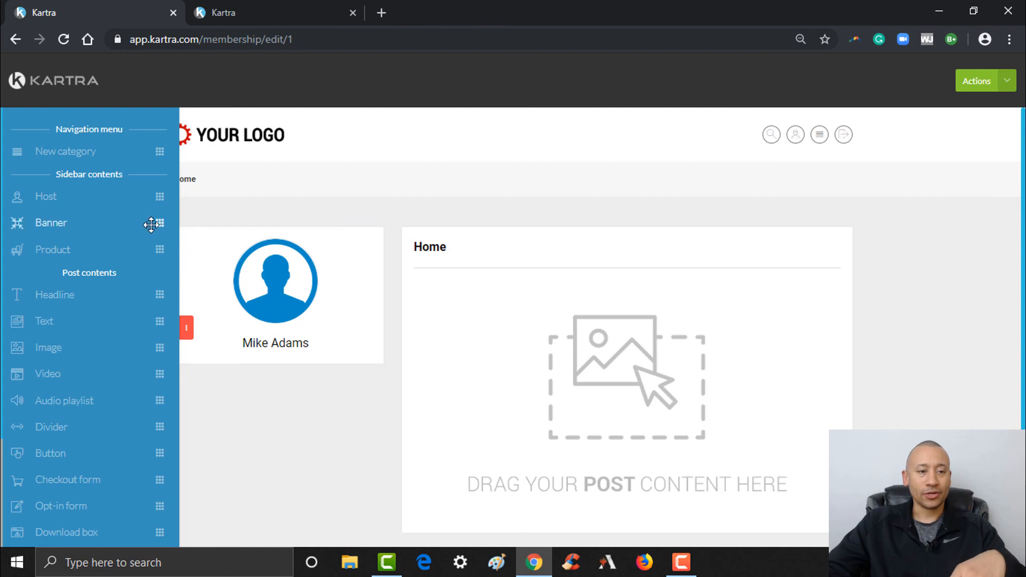
left_click_drag(158, 222, 331, 413)
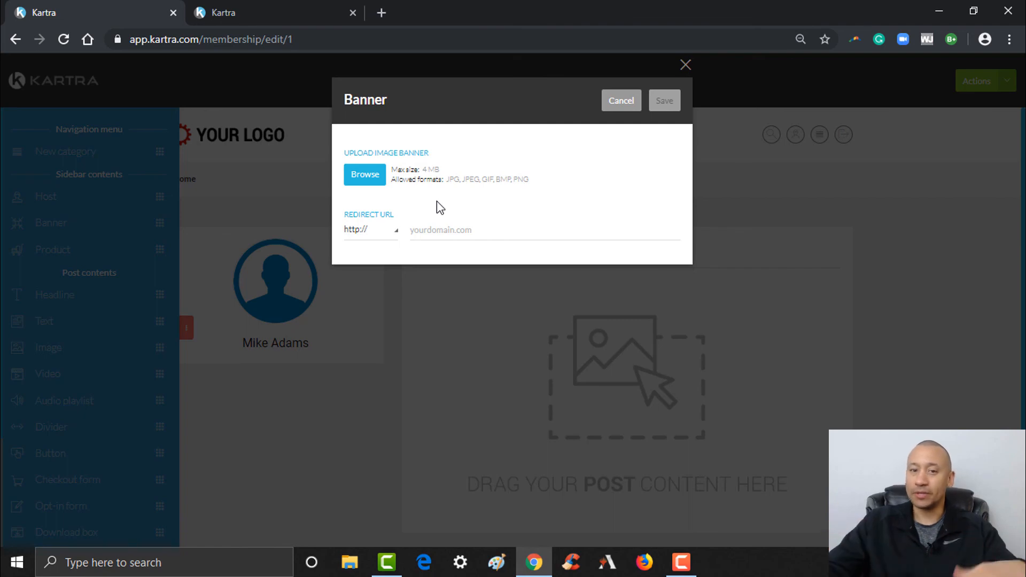
- Cancel the banner and add a Product block featuring Test Consulting below the host box
left_click(621, 102)
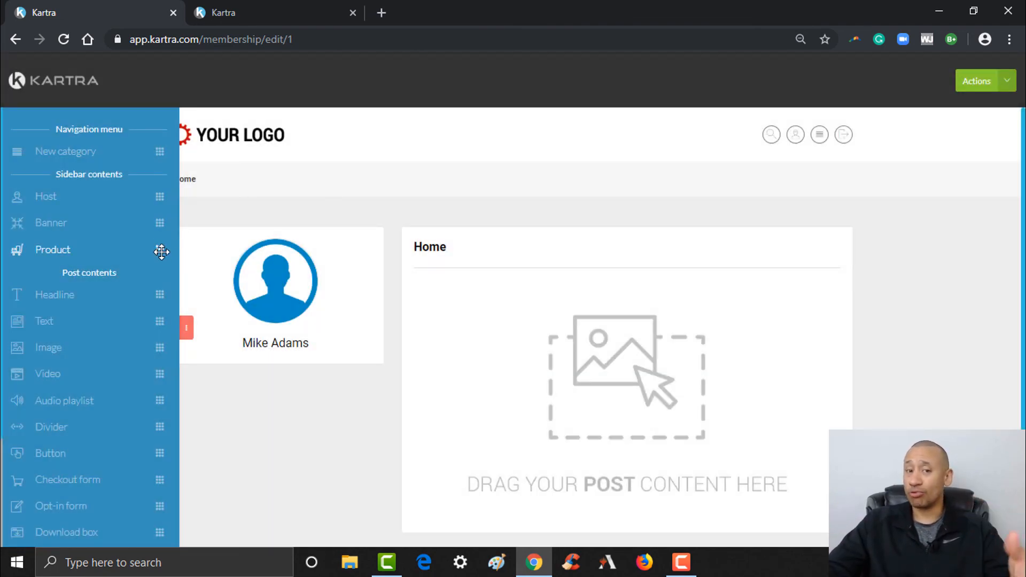
left_click_drag(161, 251, 341, 439)
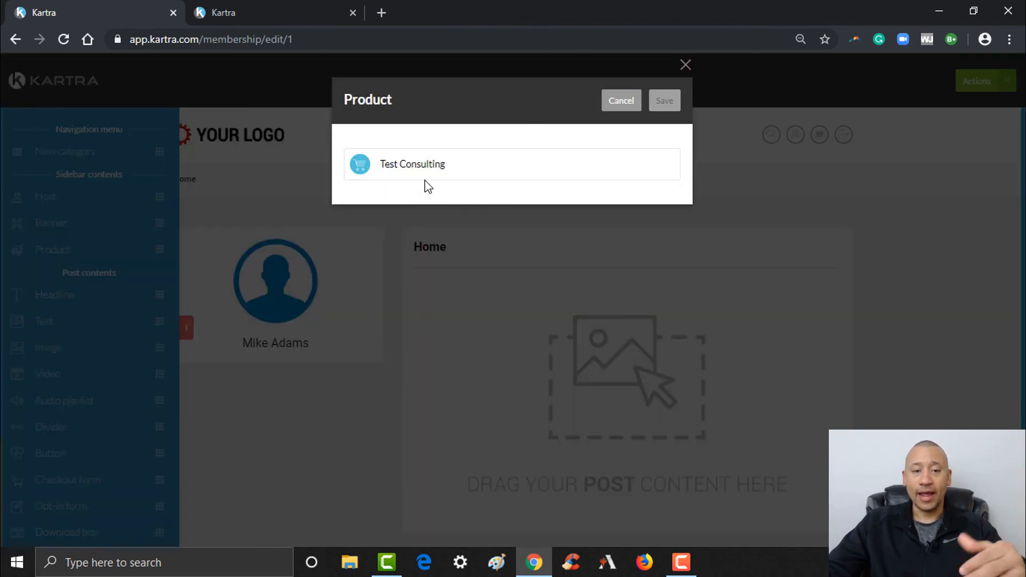
mouse_move(440, 171)
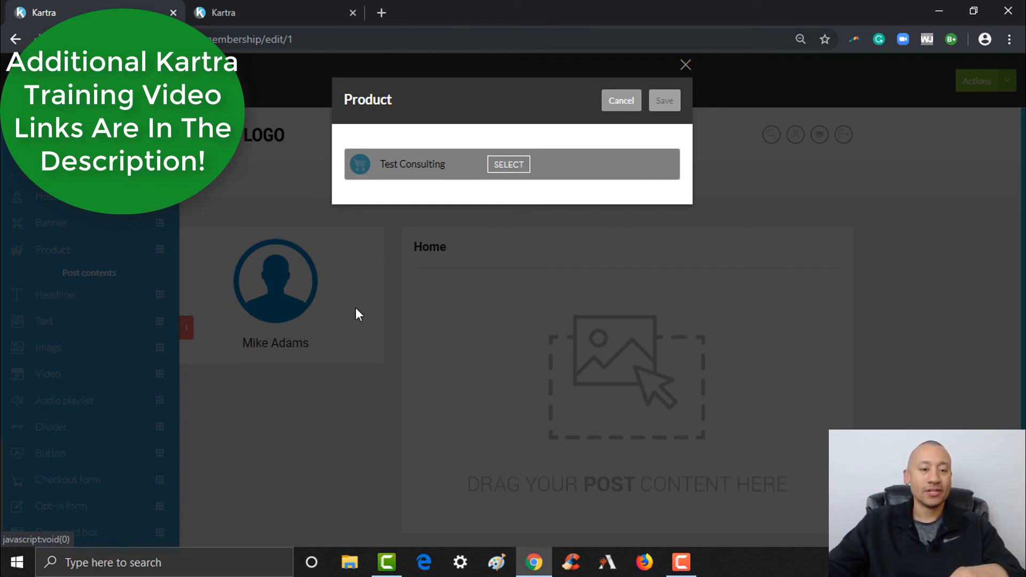
left_click(508, 164)
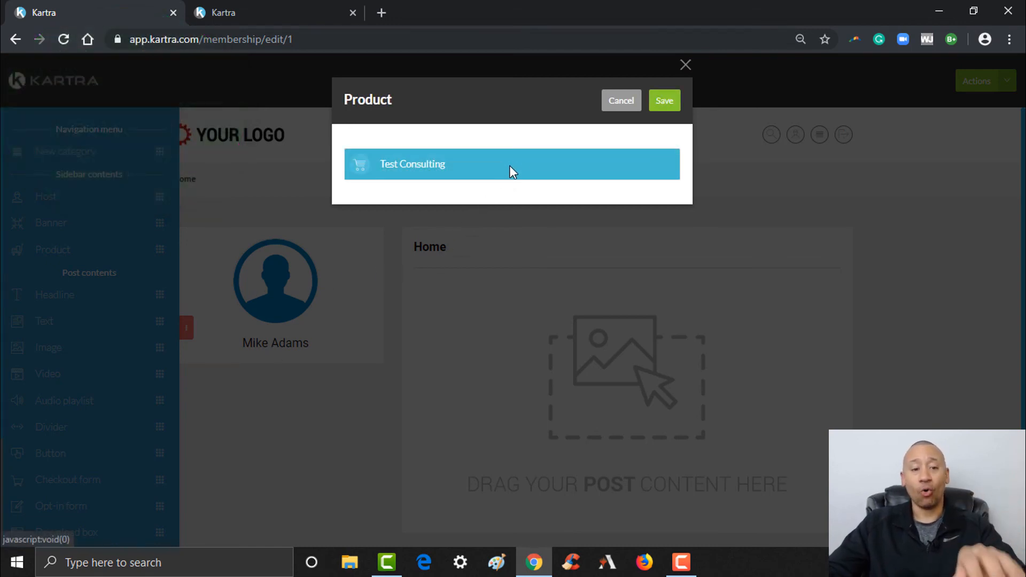
left_click(665, 102)
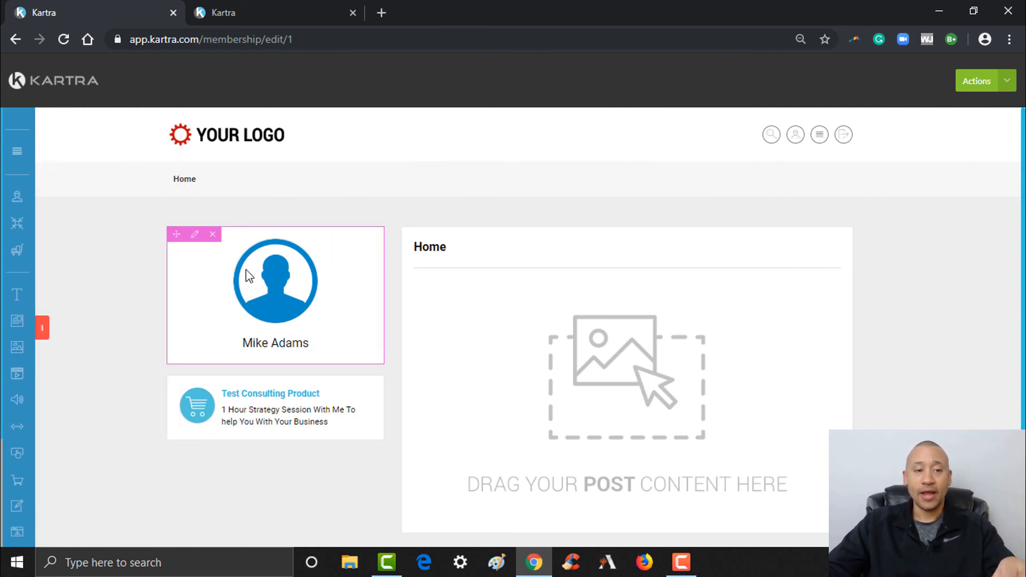
- In the host box settings, enable Facebook and YouTube links and start entering their addresses
left_click(194, 236)
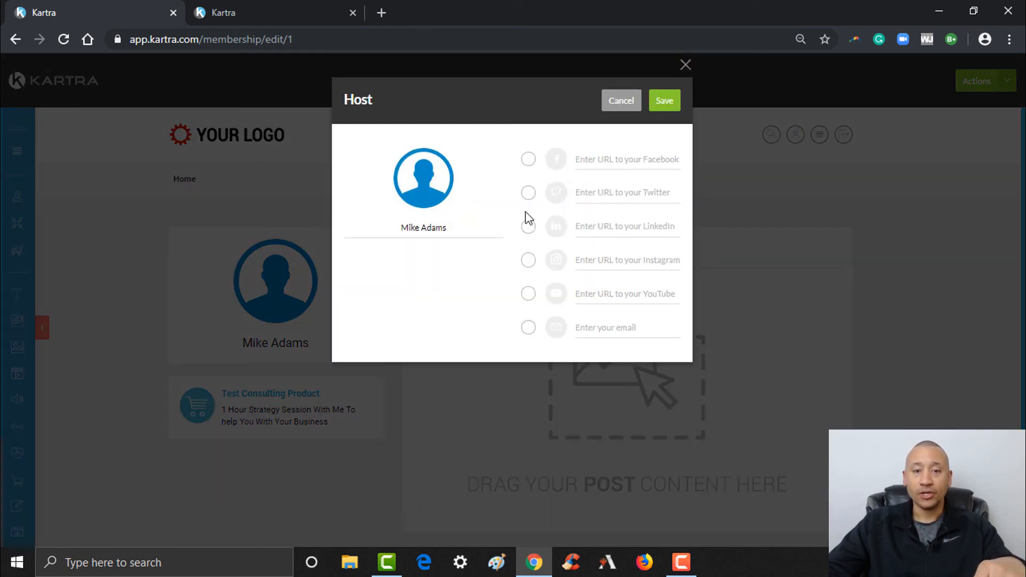
left_click(528, 294)
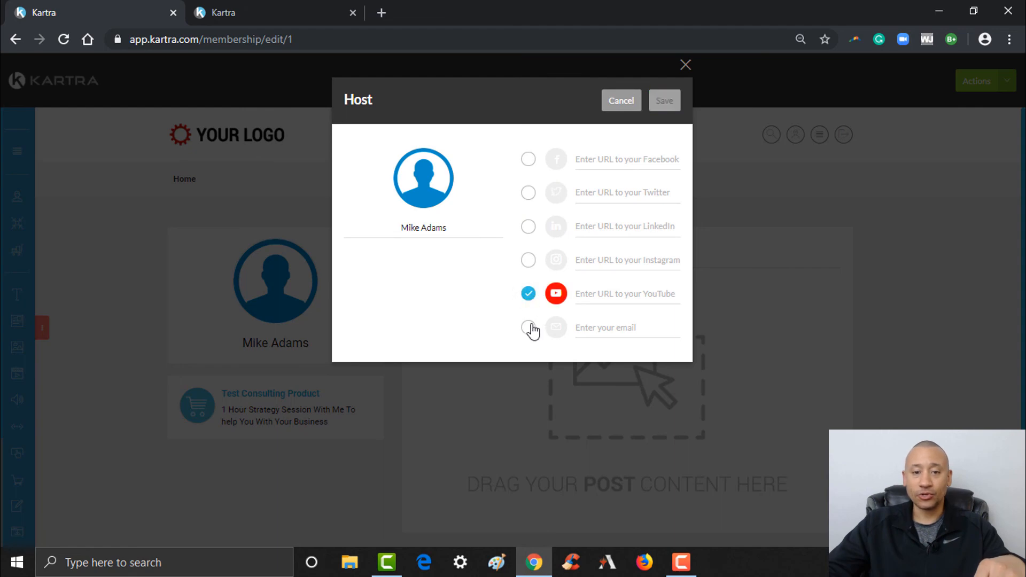
left_click(528, 160)
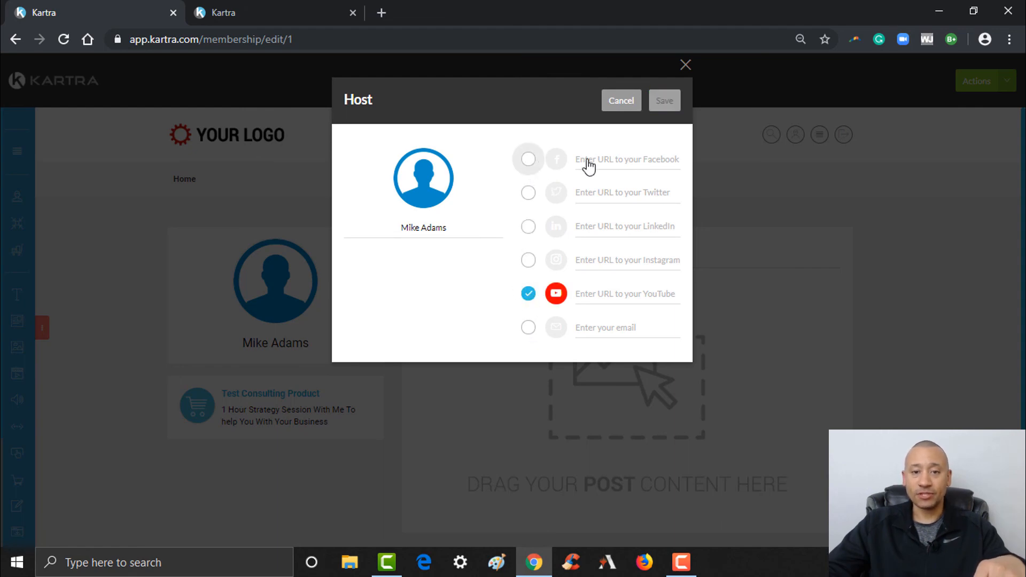
left_click(609, 161)
type("google.com")
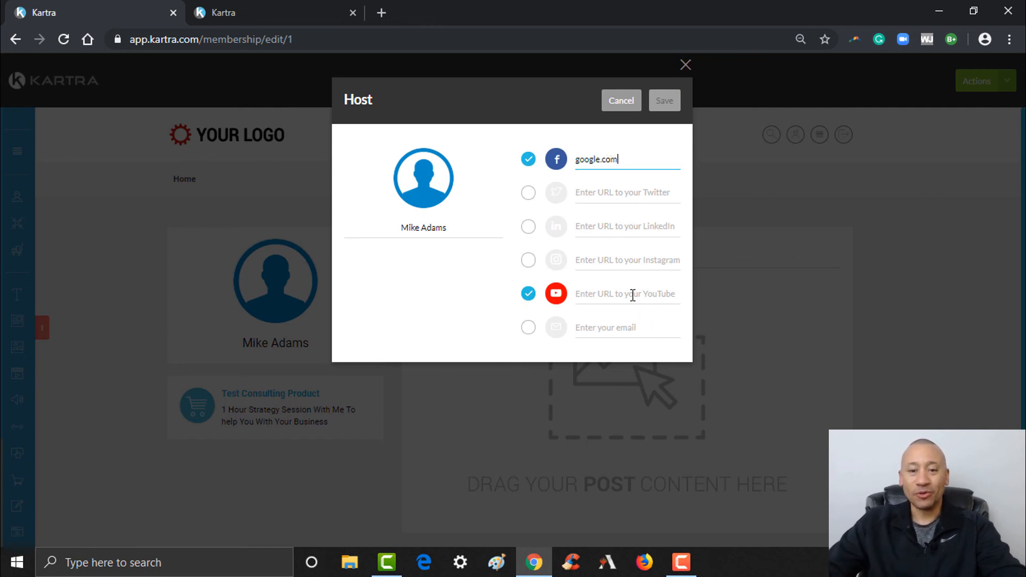
left_click(633, 295)
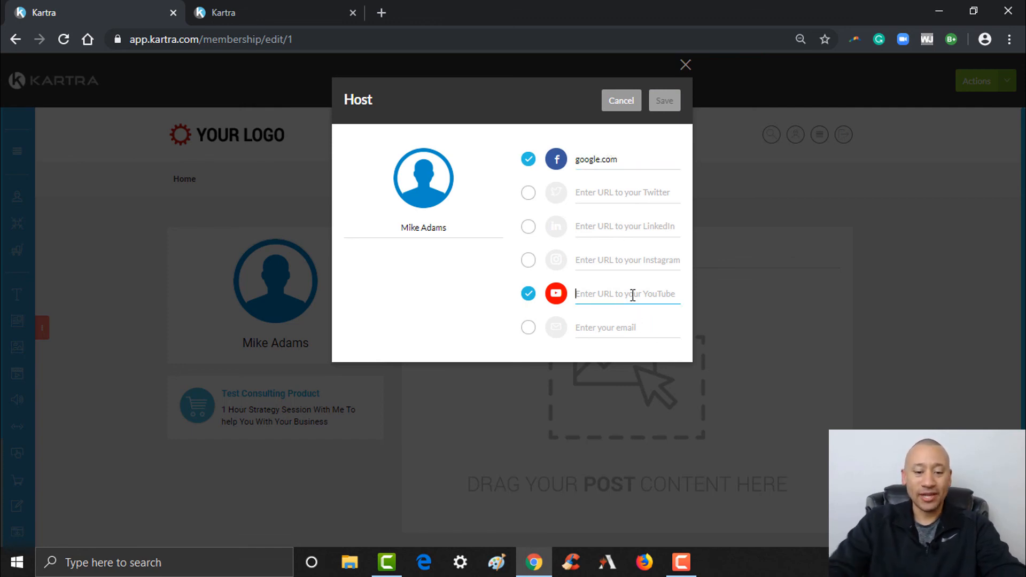
type("google.com")
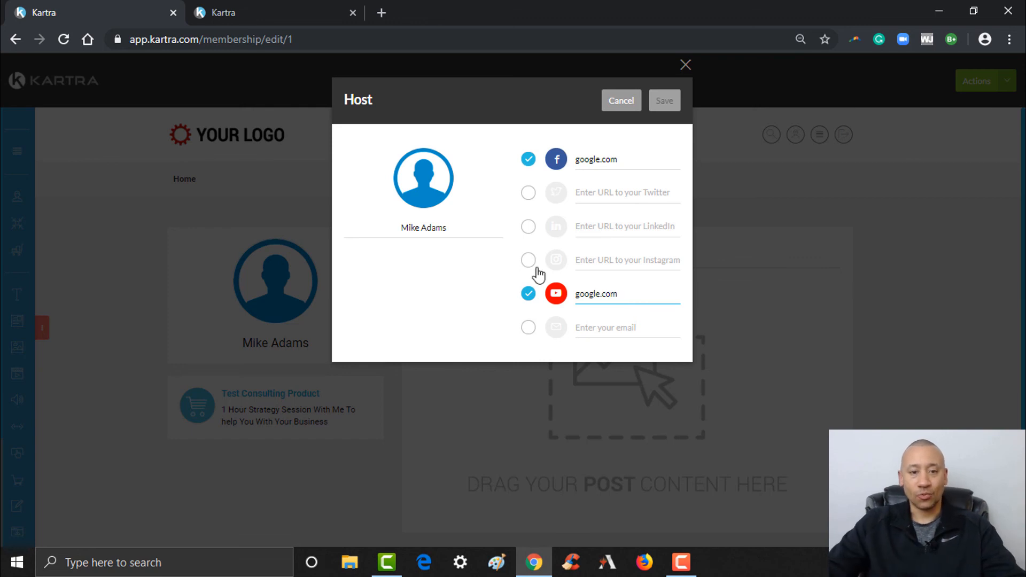
- Append '- Entrepreneur Mentor Coach' to the host's name, uncheck YouTube, and save the host card
left_click(479, 228)
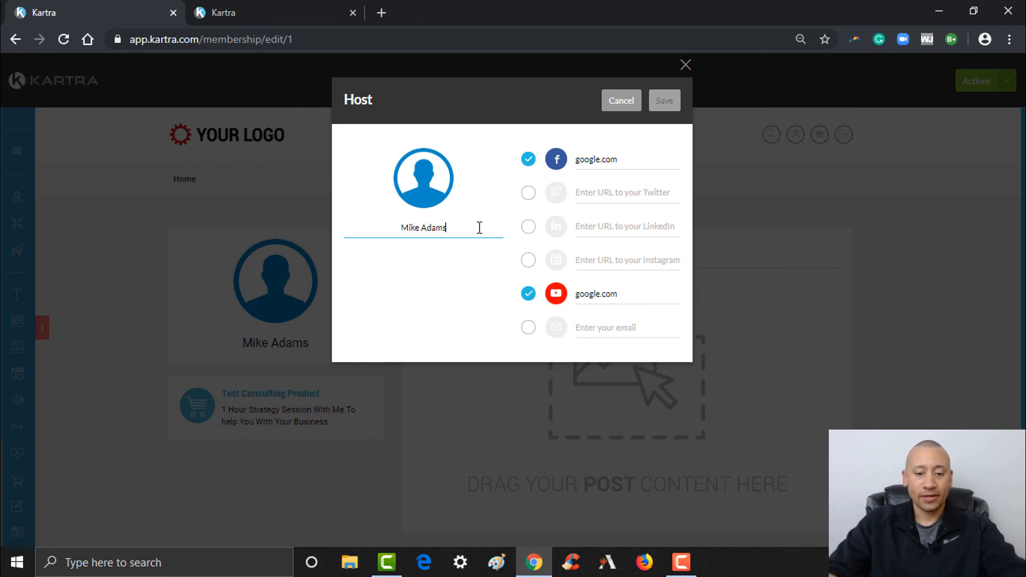
type("-")
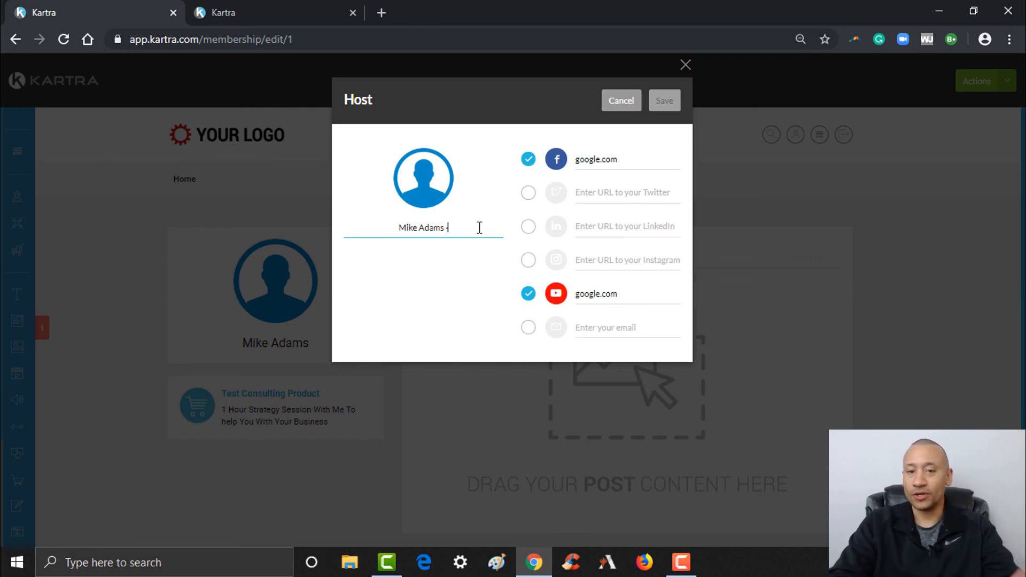
type(" En")
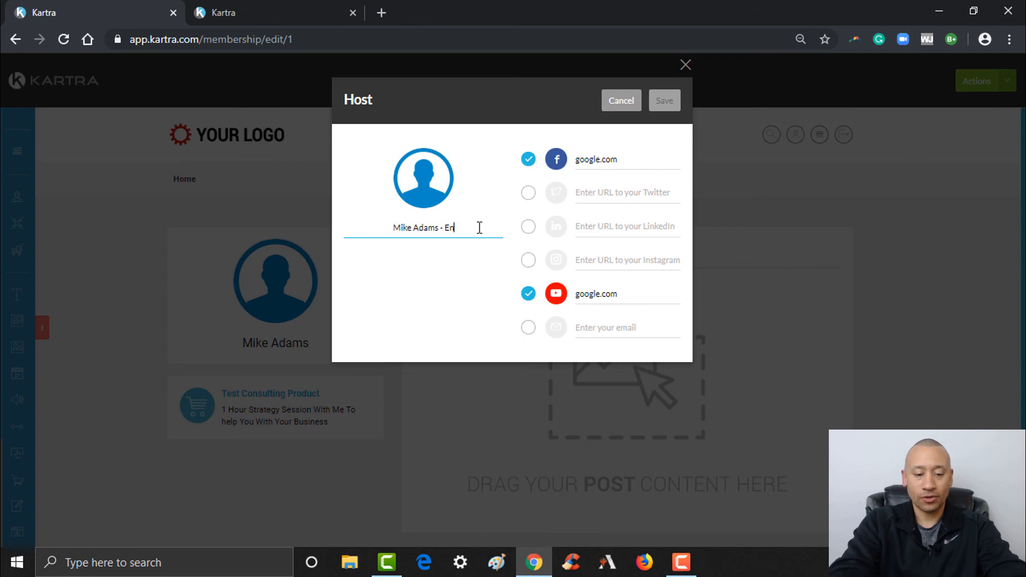
type("trepreneur")
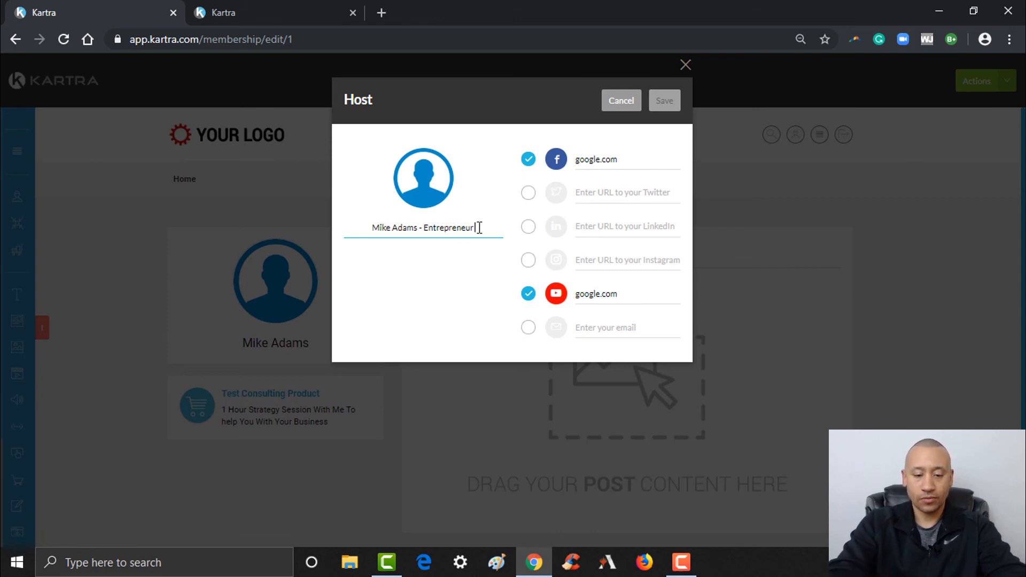
type(" M")
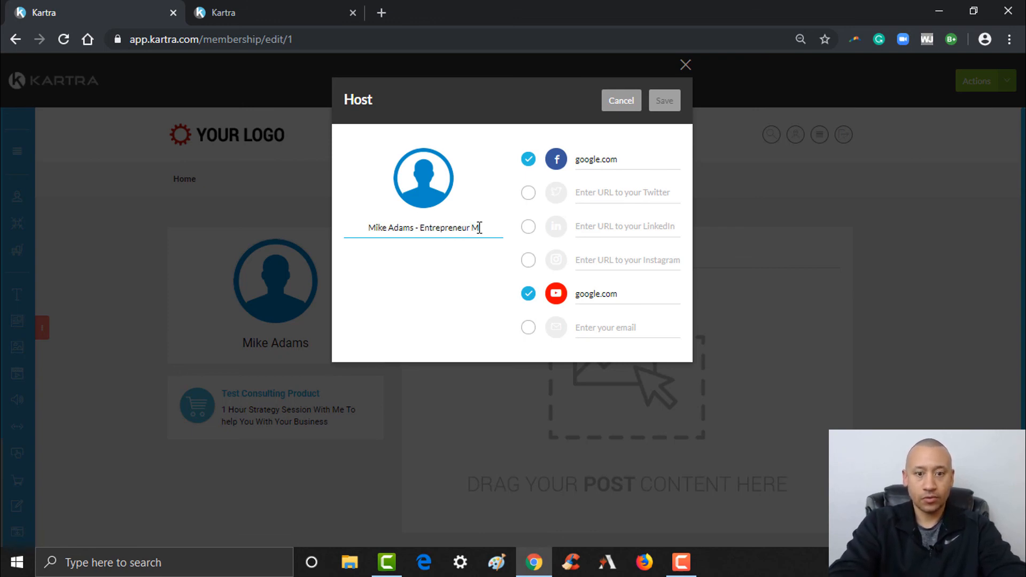
type("entor Coa")
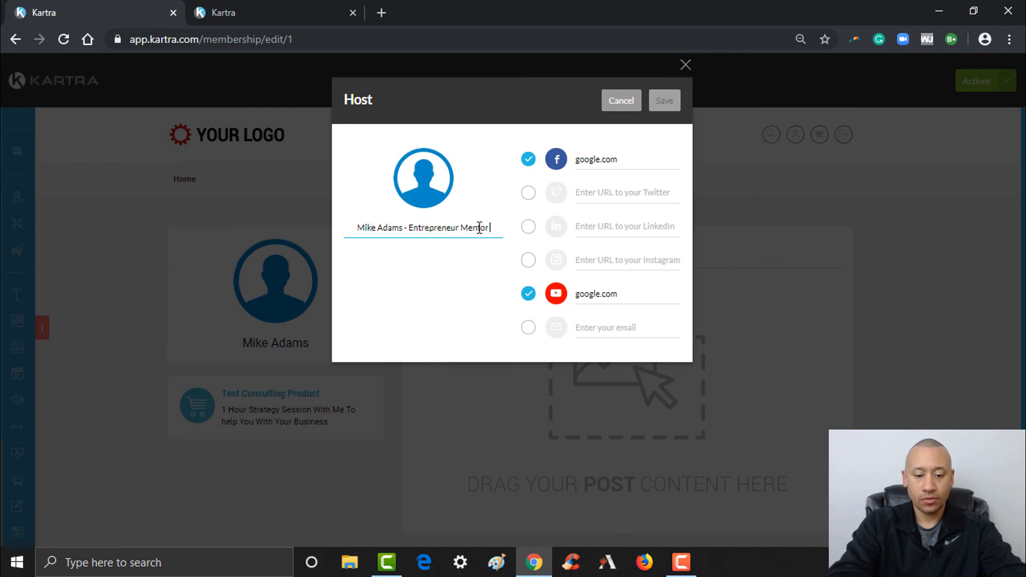
type("ch")
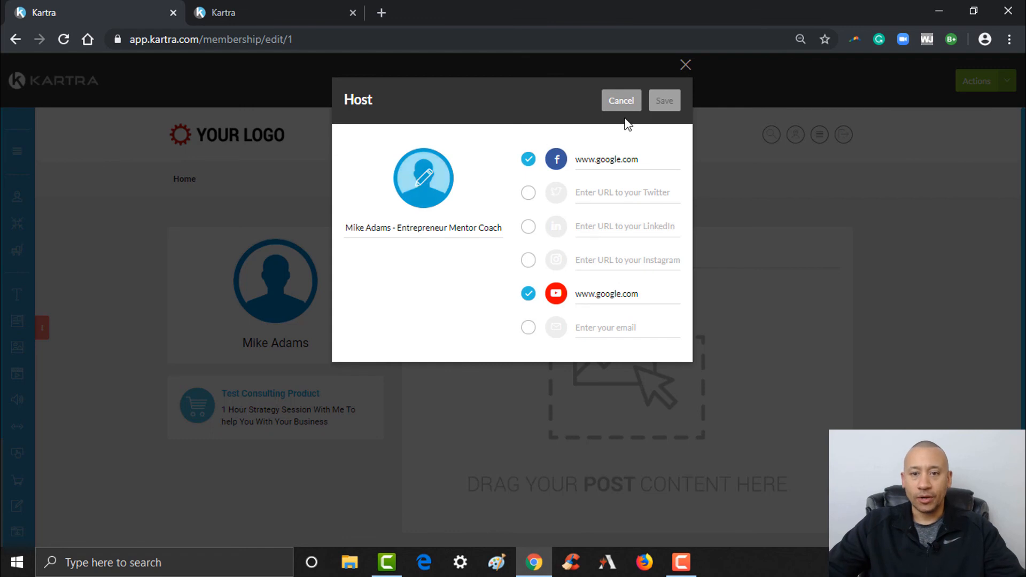
left_click(528, 293)
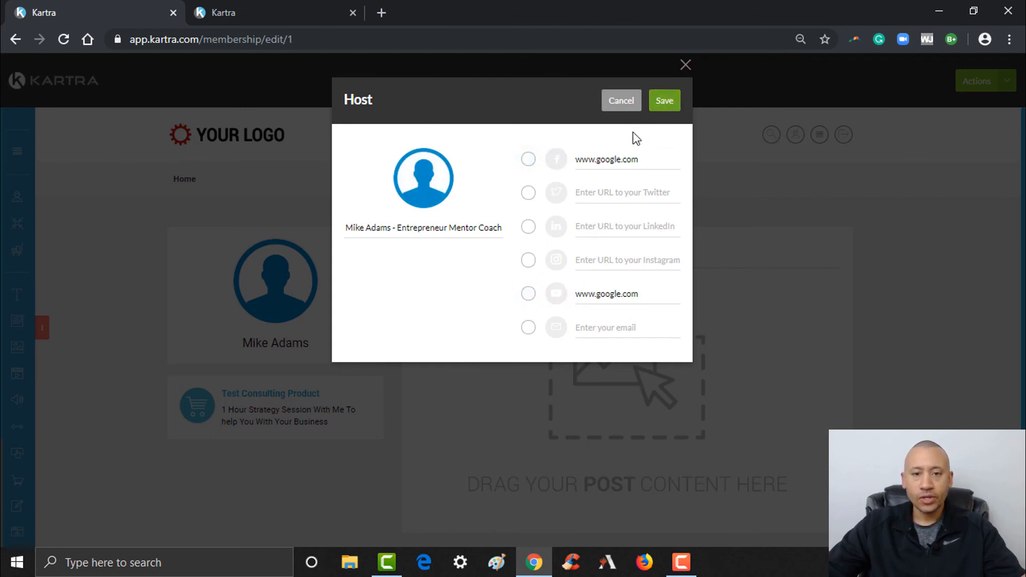
left_click(663, 106)
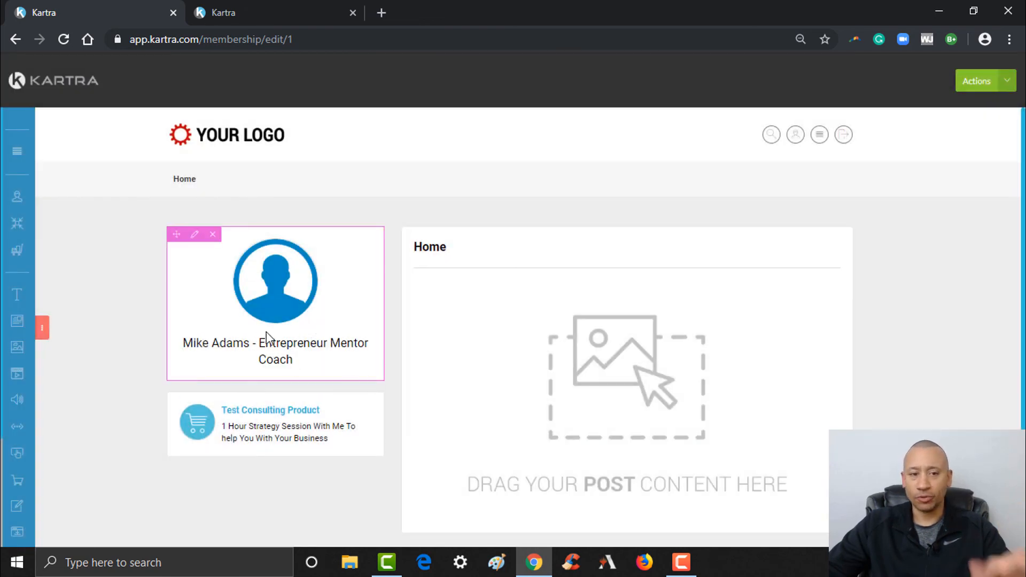
- Expand the addable page elements list from the red tab on the left edge
left_click(43, 332)
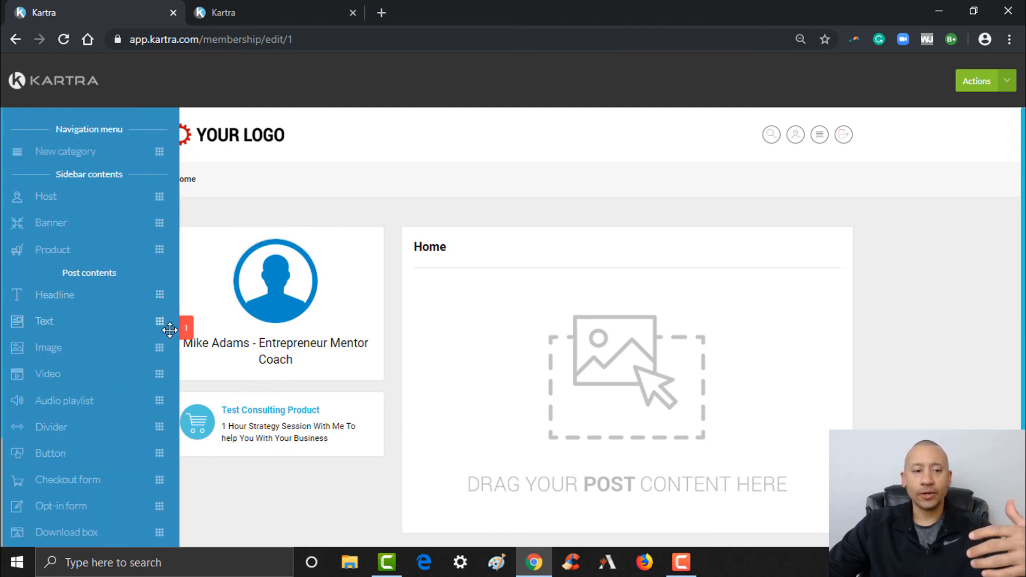
left_click(189, 333)
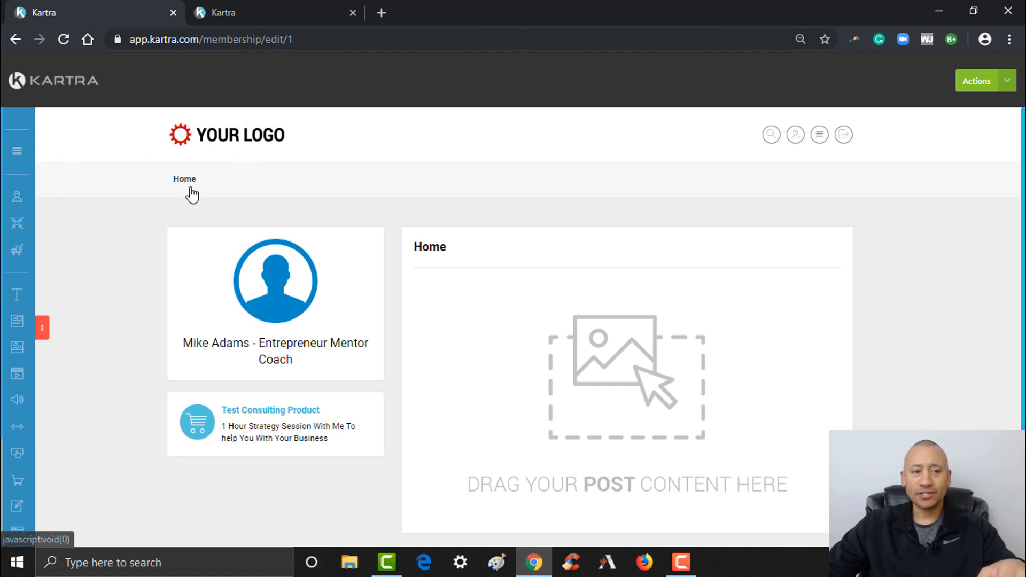
scroll(184, 178, "down", 1)
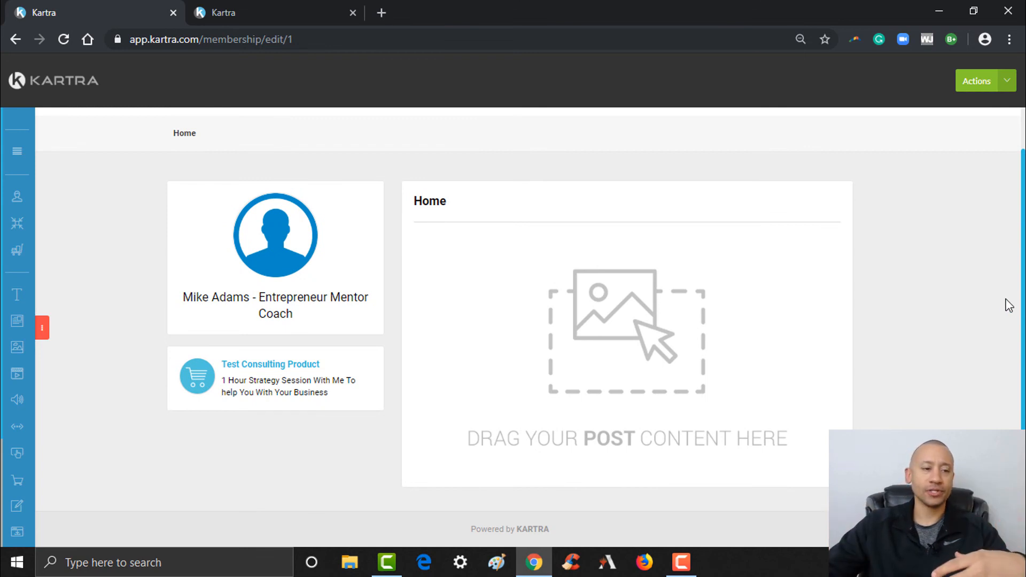
left_click(45, 328)
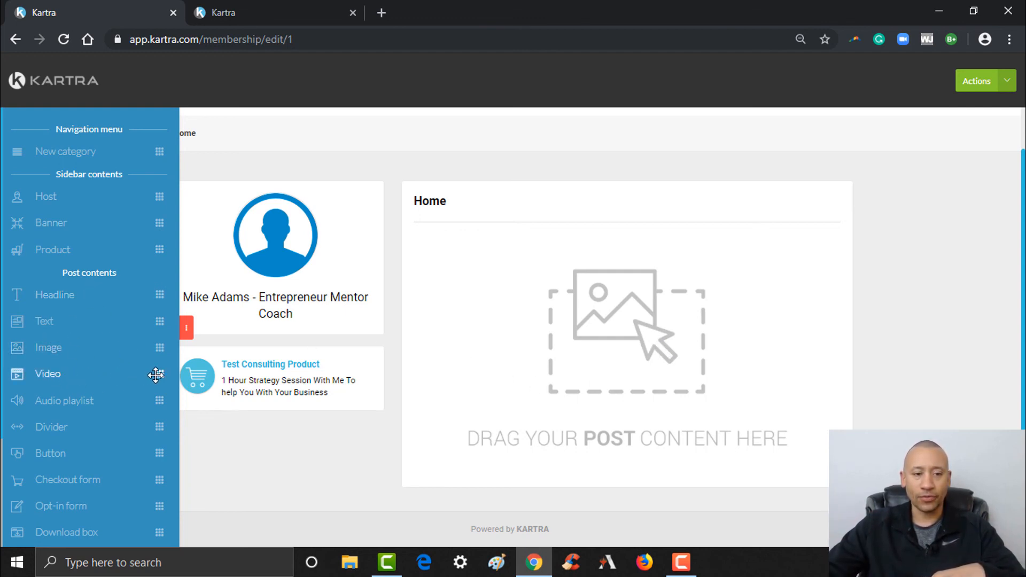
- Drop a Video element into the Home post, set source to YouTube, paste the link, and save
left_click_drag(156, 375, 663, 297)
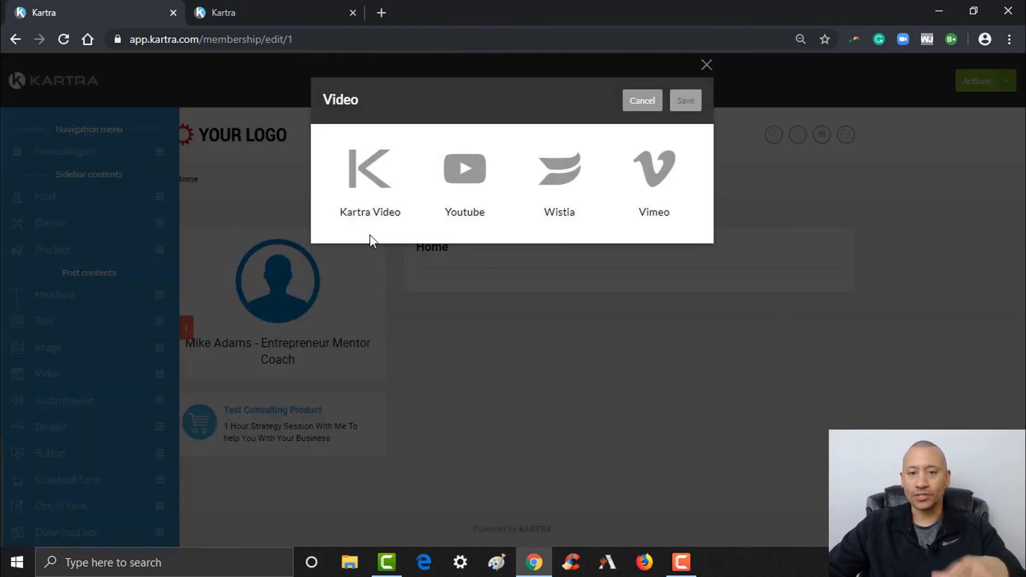
left_click(438, 165)
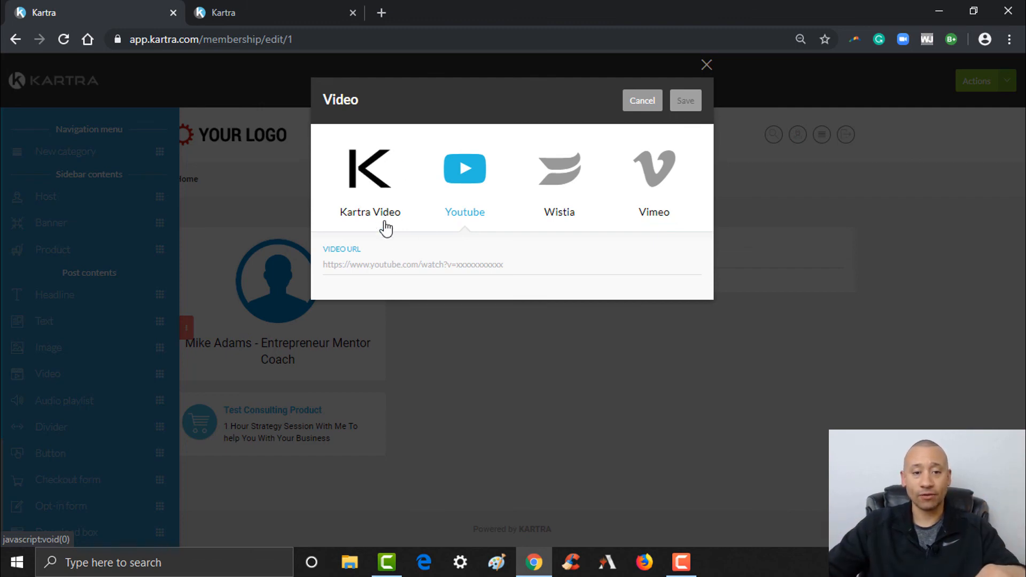
left_click(387, 259)
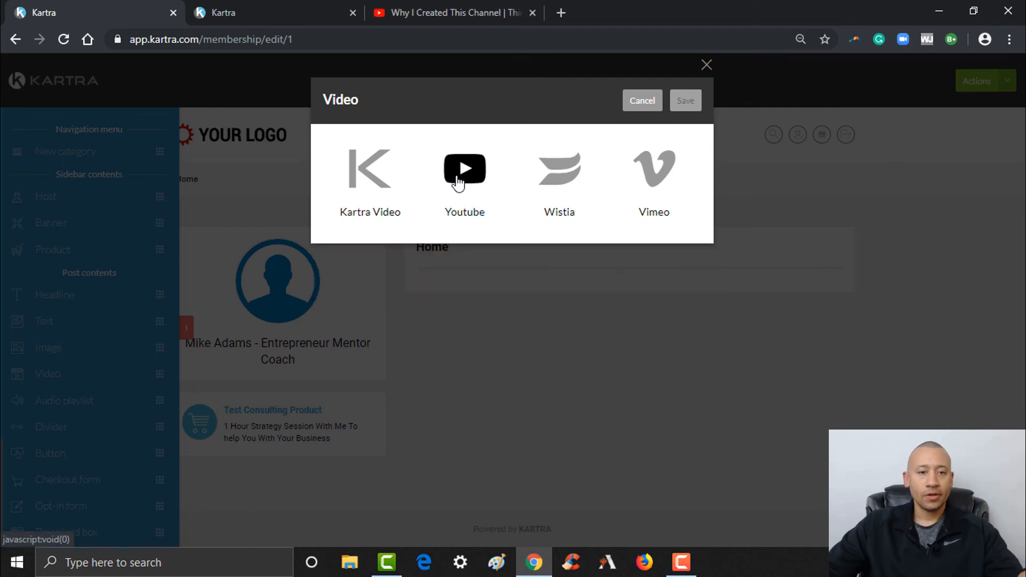
left_click(457, 181)
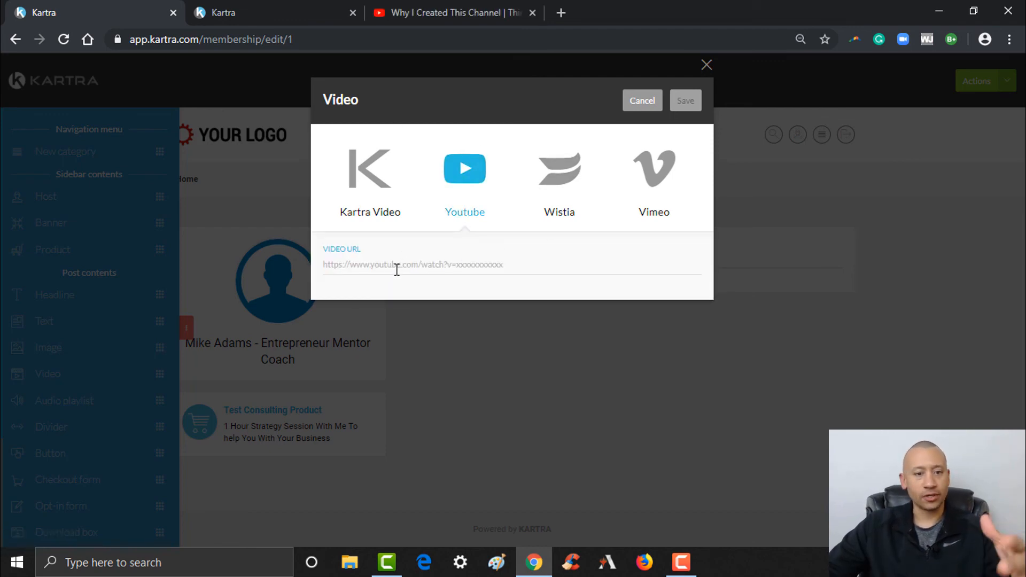
type("https://youtu.be/6OlWEVywsJA")
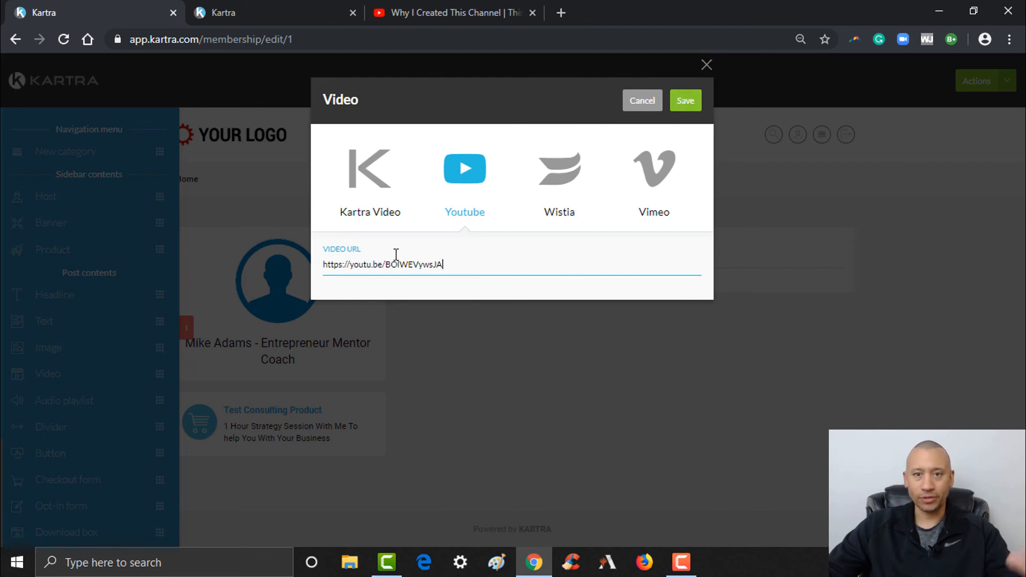
left_click(681, 104)
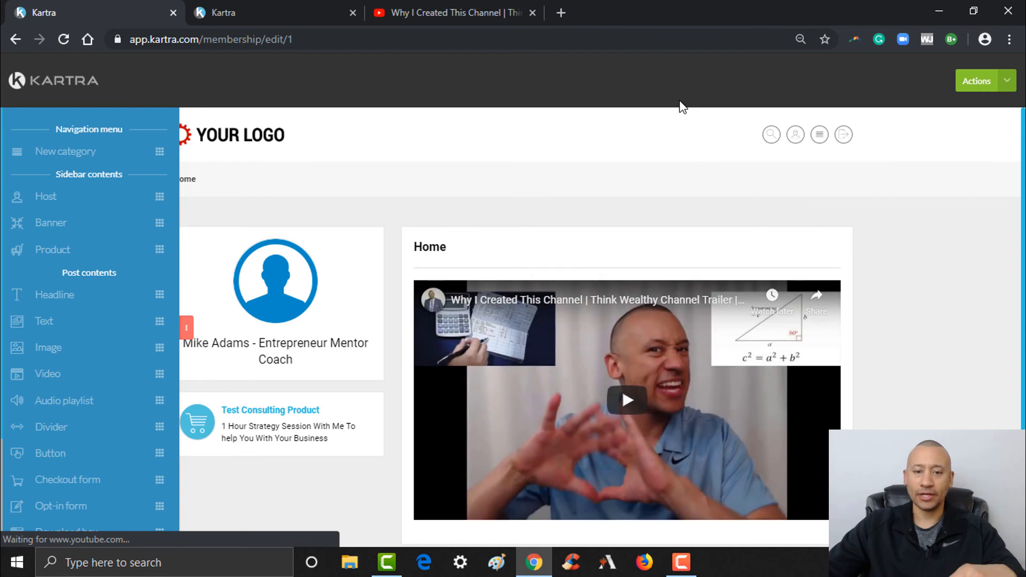
scroll(602, 327, "down", 1)
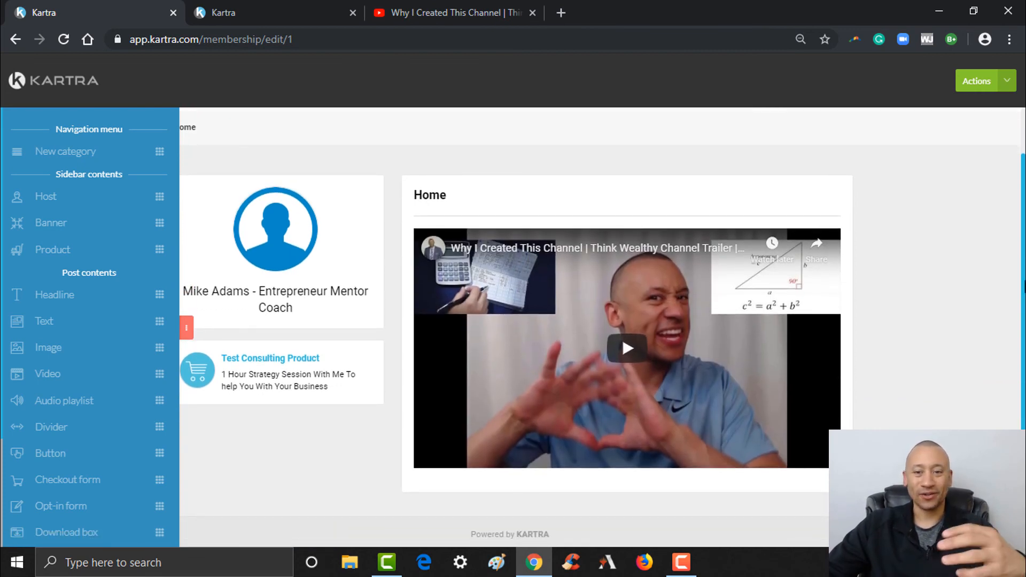
scroll(600, 244, "up", 1)
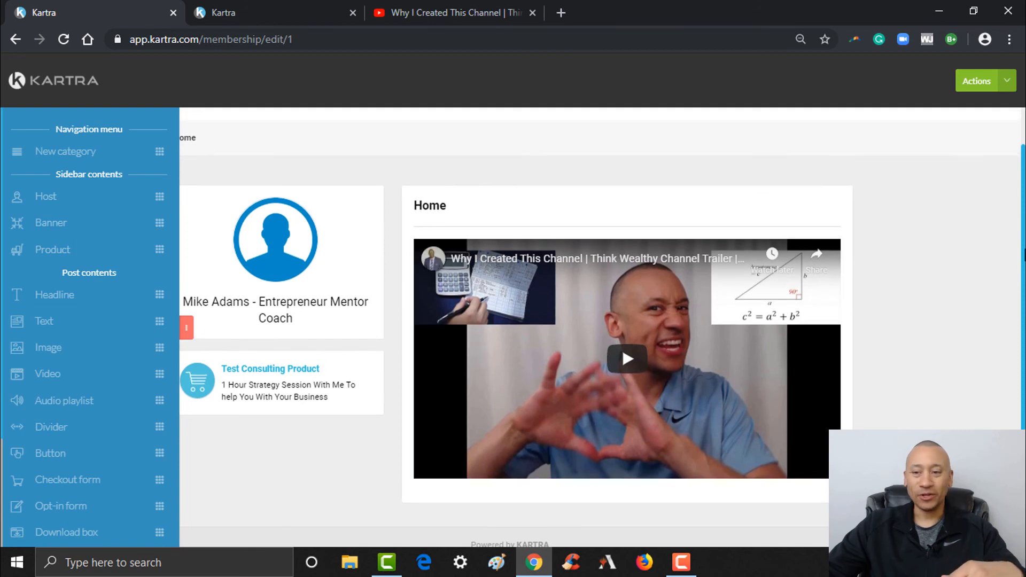
scroll(405, 231, "up", 1)
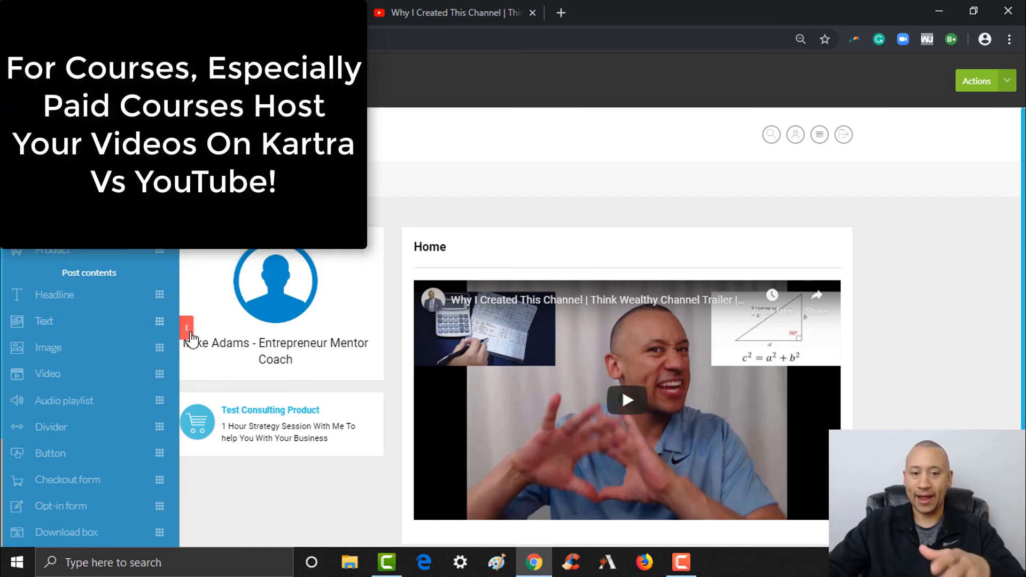
left_click(185, 327)
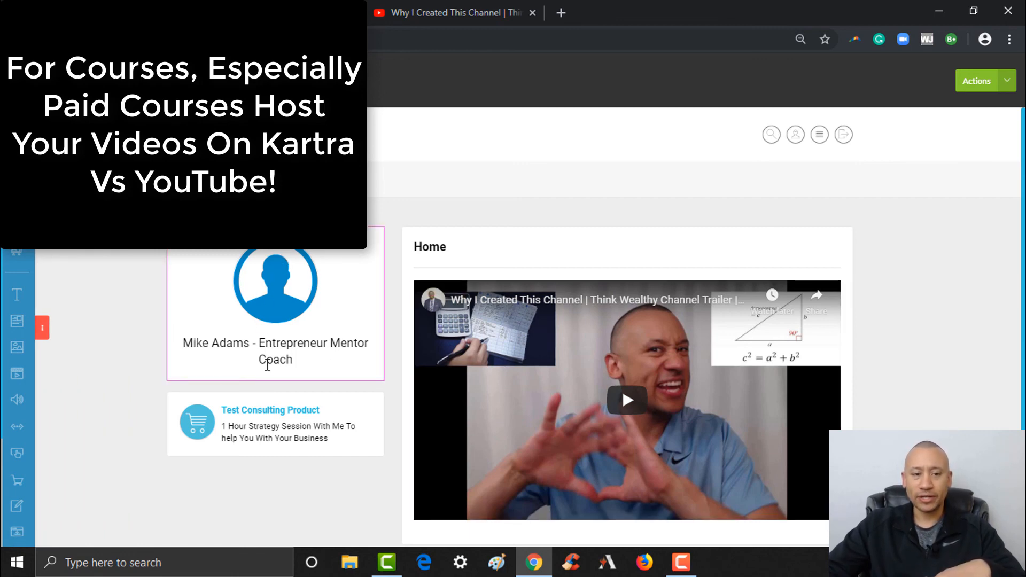
scroll(267, 422, "down", 1)
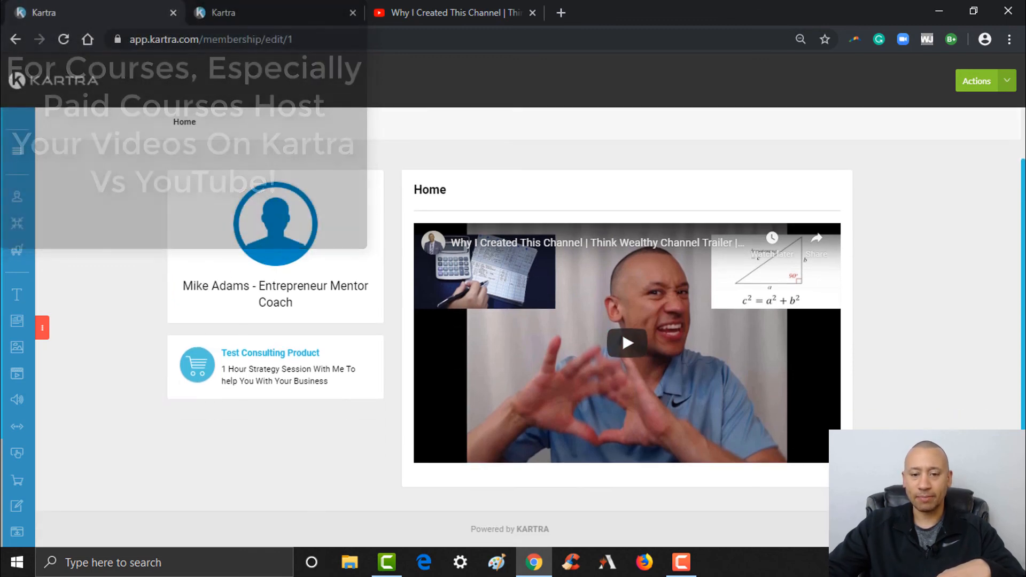
scroll(627, 342, "up", 1)
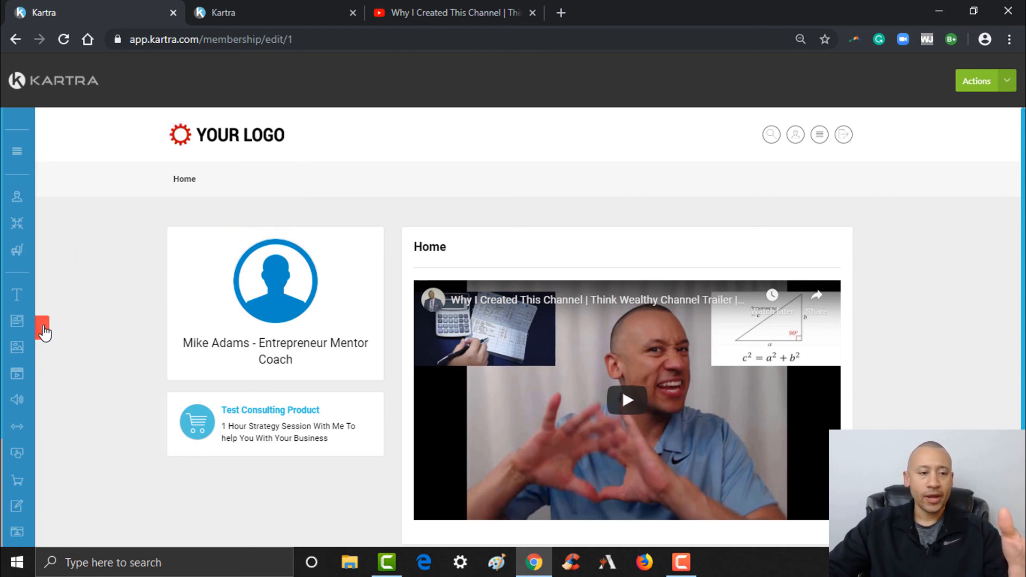
mouse_move(41, 321)
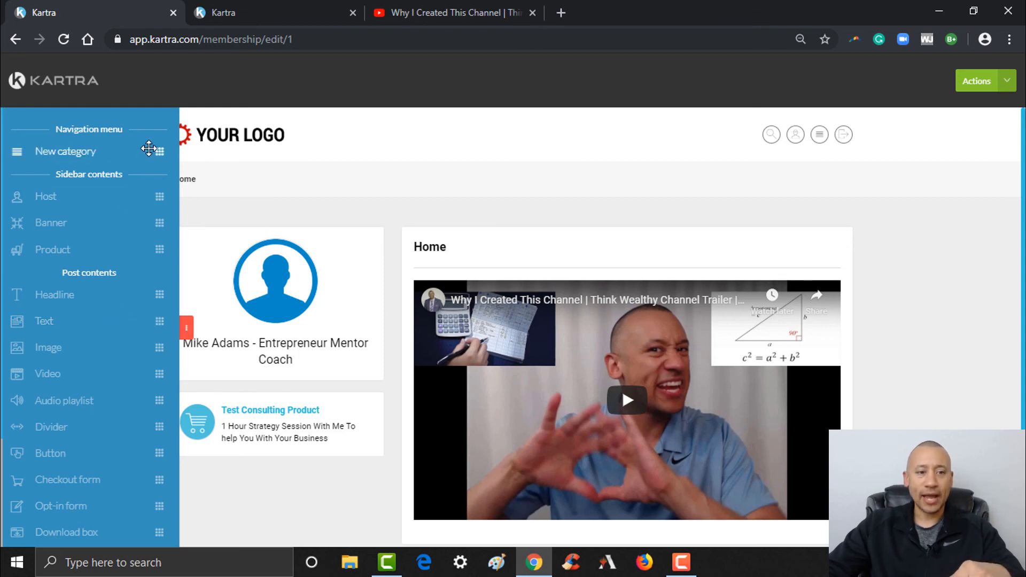
- Drop a new category beside Home in the top menu, name it 'Lesson 1', and save
left_click_drag(186, 150, 410, 181)
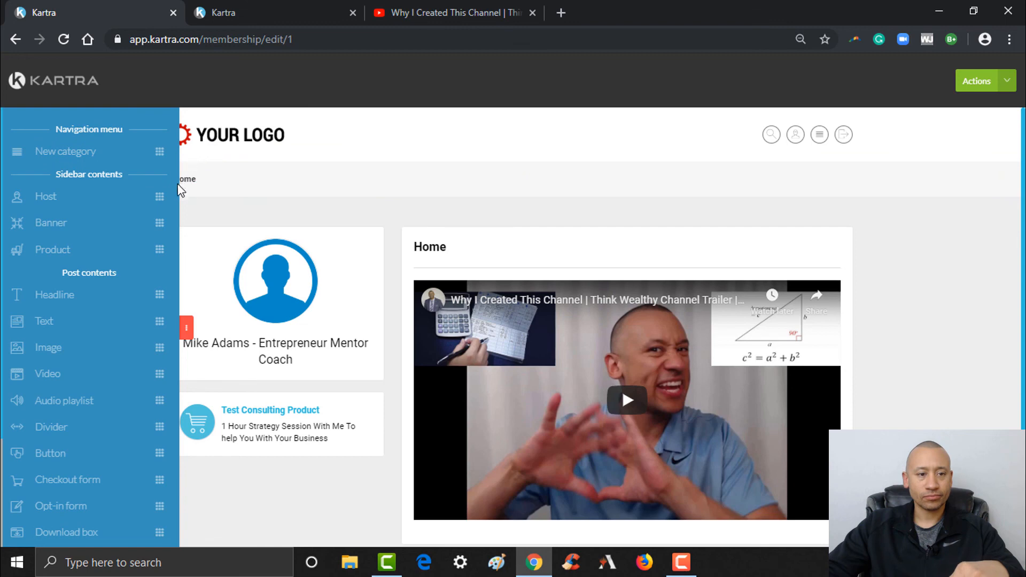
left_click_drag(17, 150, 223, 169)
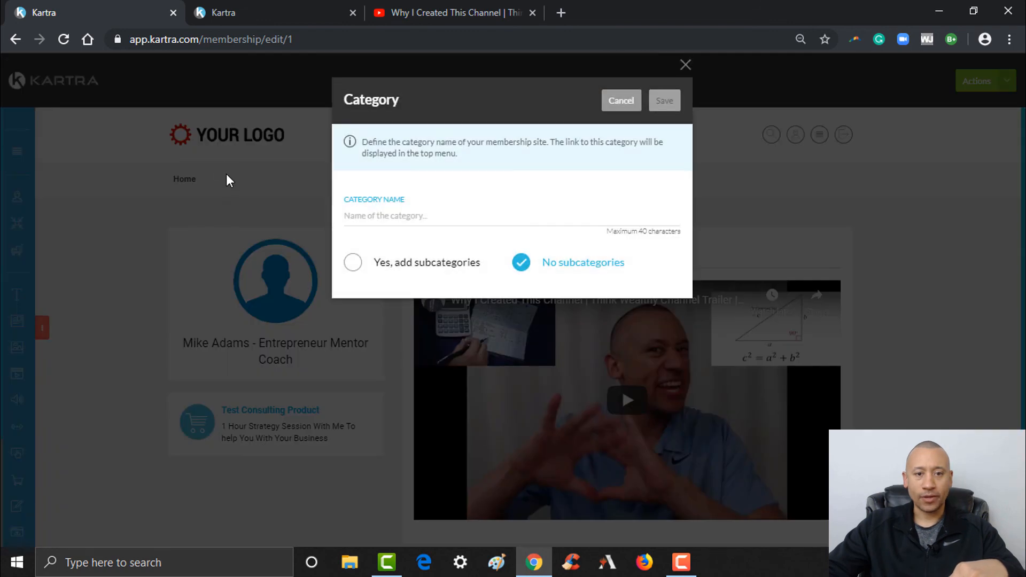
left_click(481, 217)
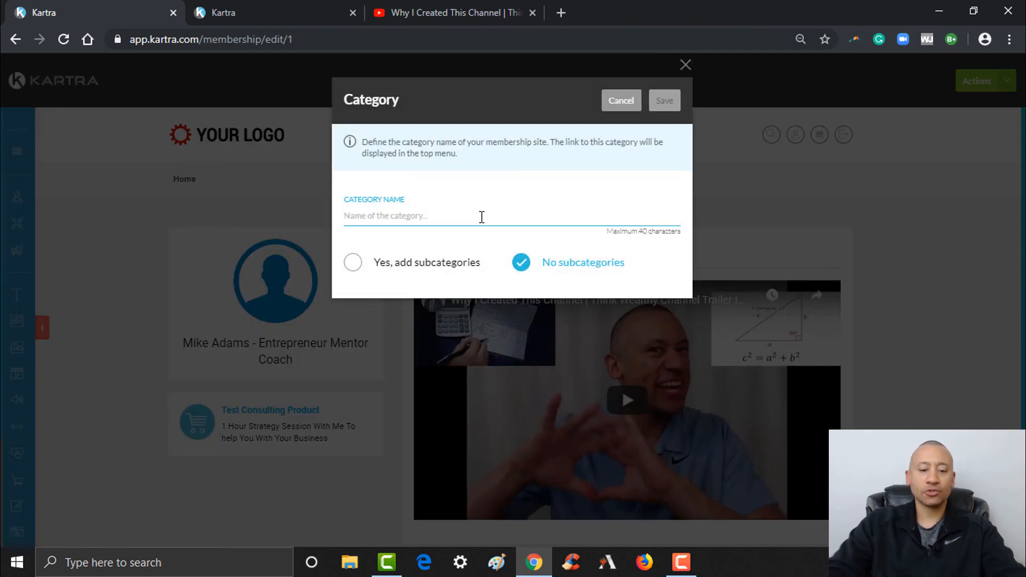
type("Lesson ")
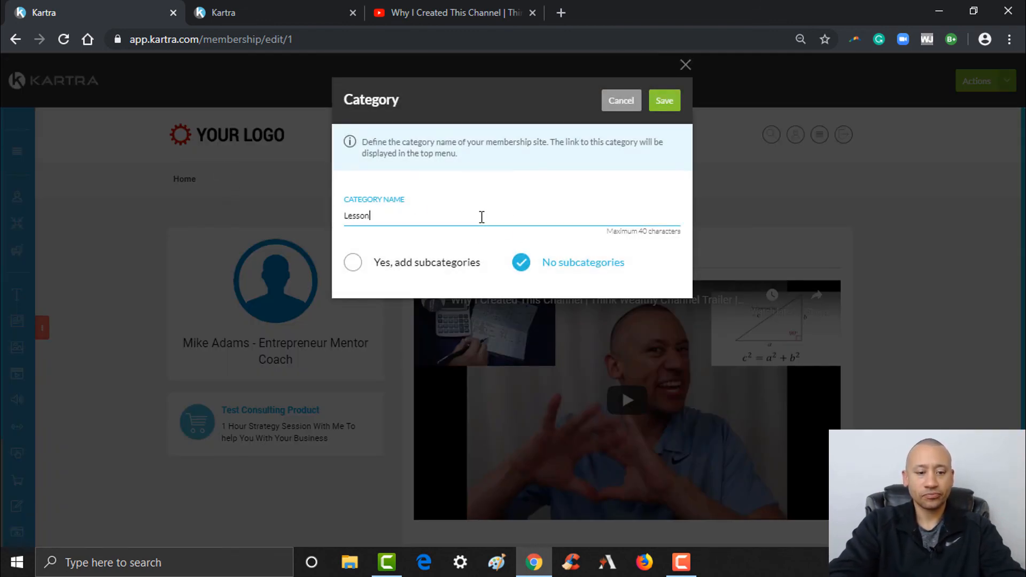
type("1")
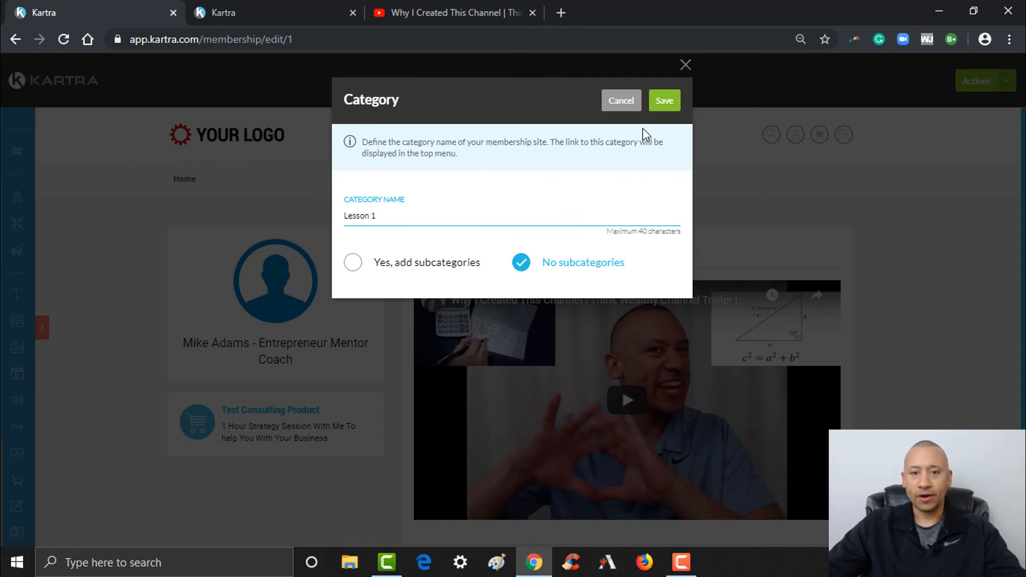
left_click(665, 104)
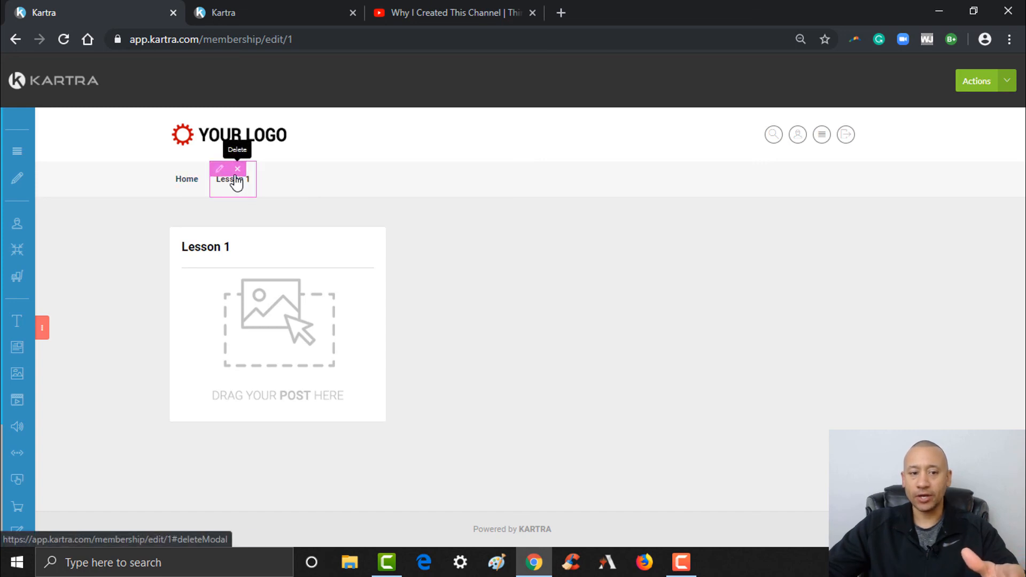
left_click(44, 328)
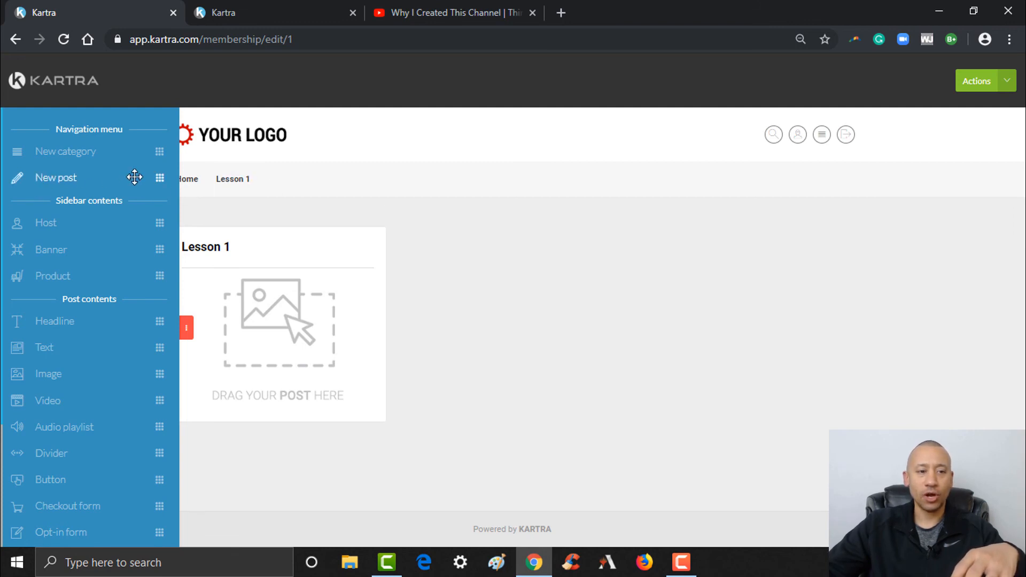
- Add a post named 'Lesson 1' described 'This is the first thing you need to know' and save
left_click_drag(153, 177, 348, 293)
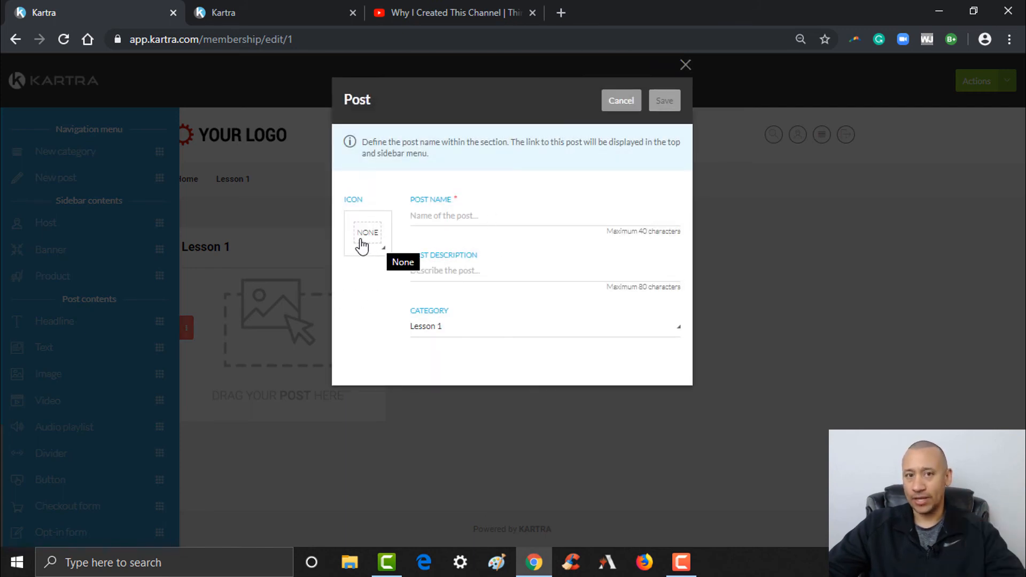
left_click(427, 221)
type("Lesson 1")
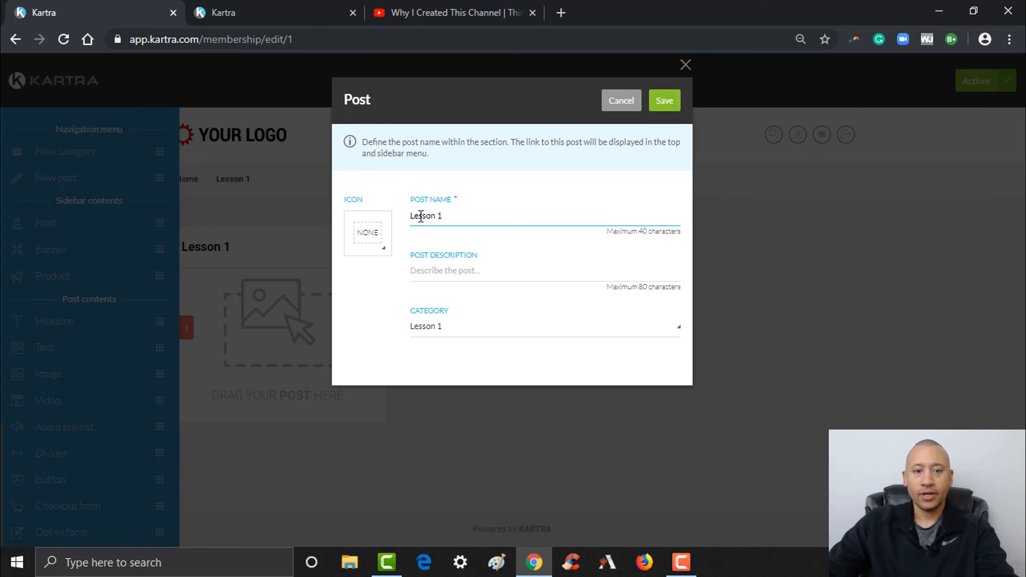
left_click(464, 262)
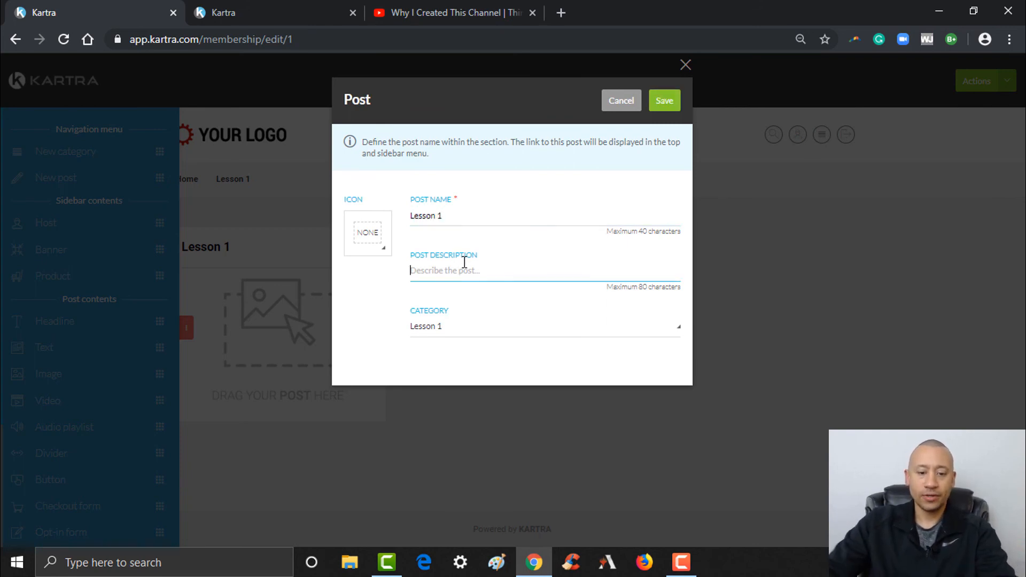
type("This")
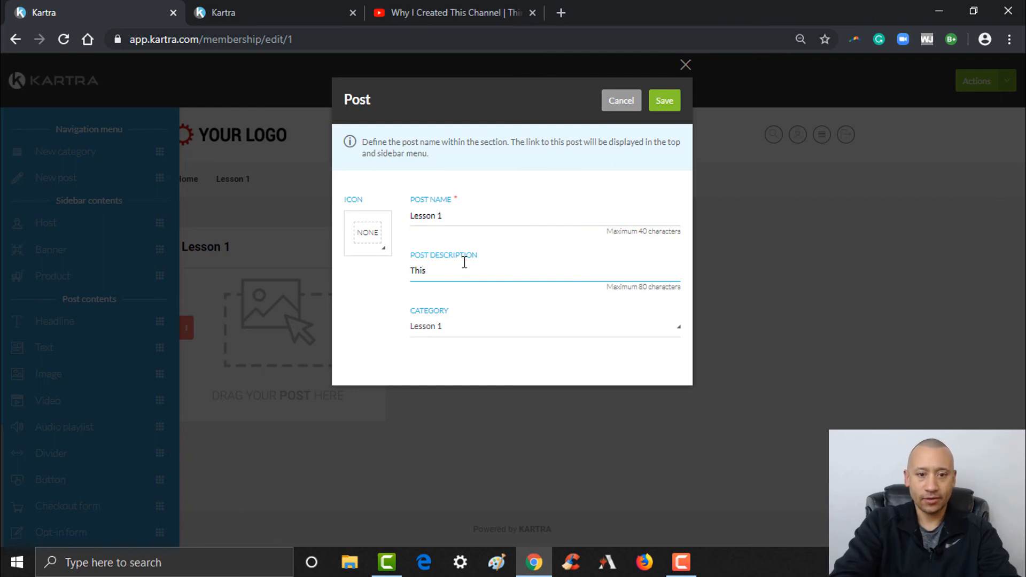
type(" is the first thing you need to know")
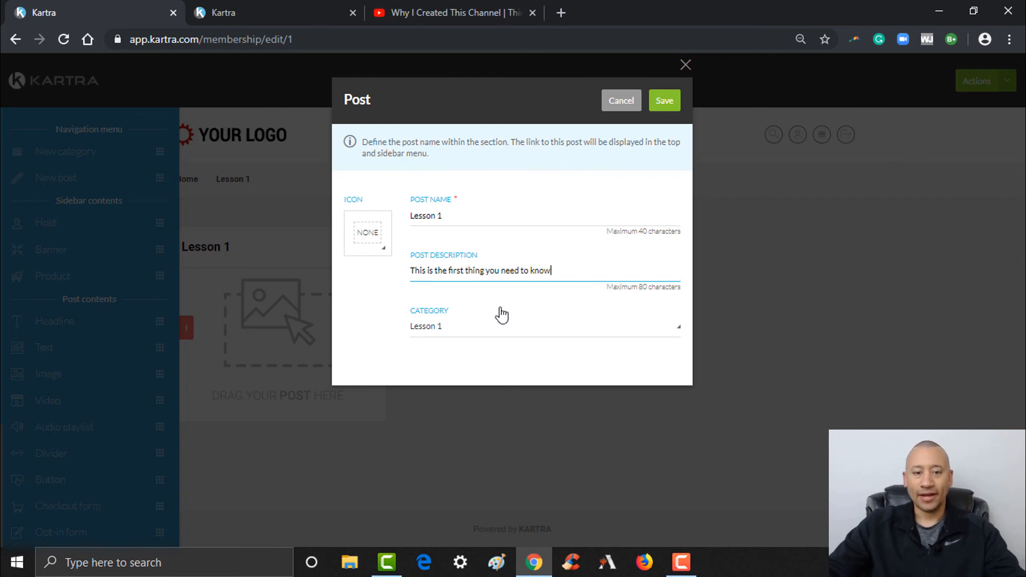
left_click(667, 104)
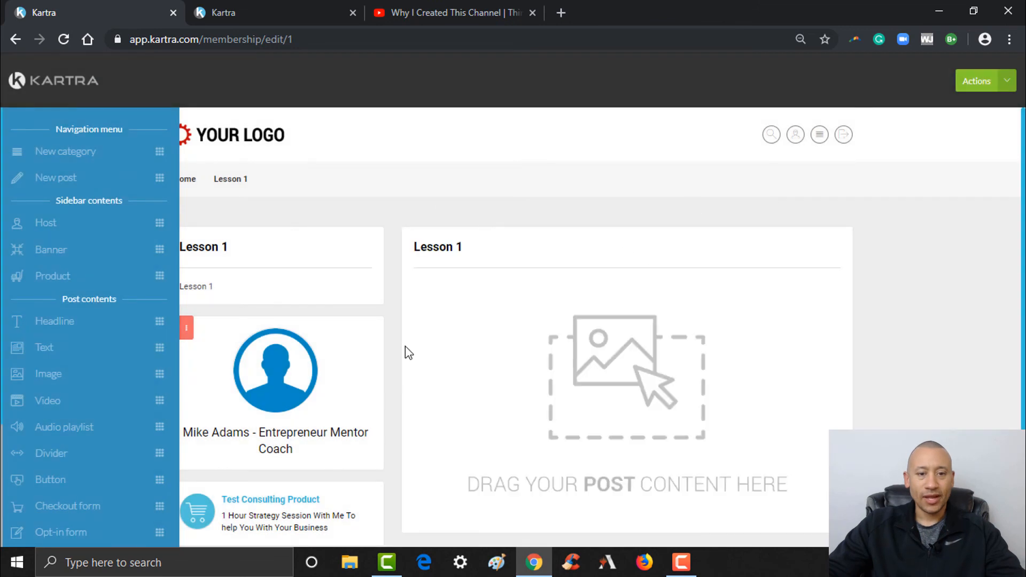
scroll(934, 343, "down", 2)
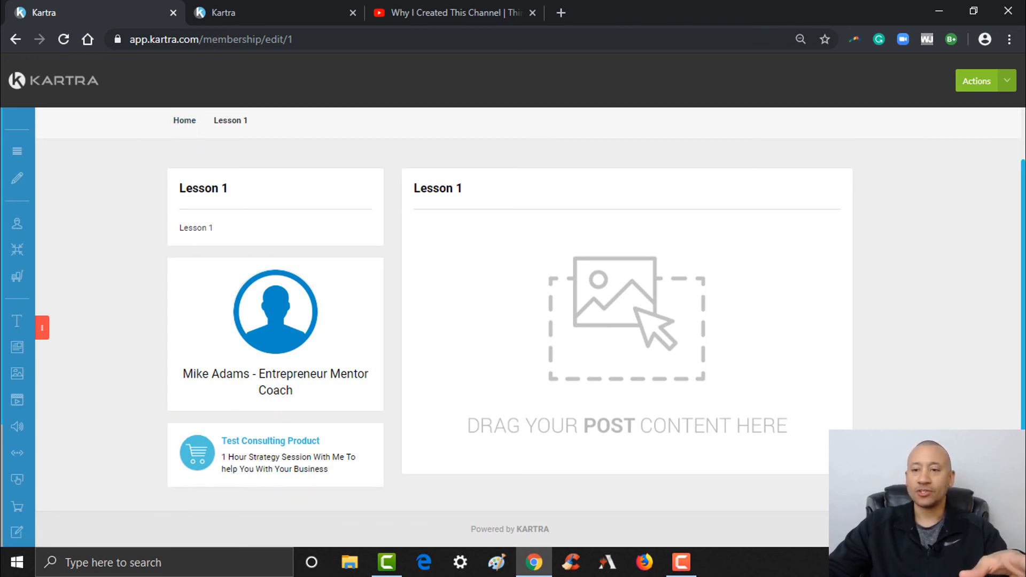
scroll(534, 165, "up", 2)
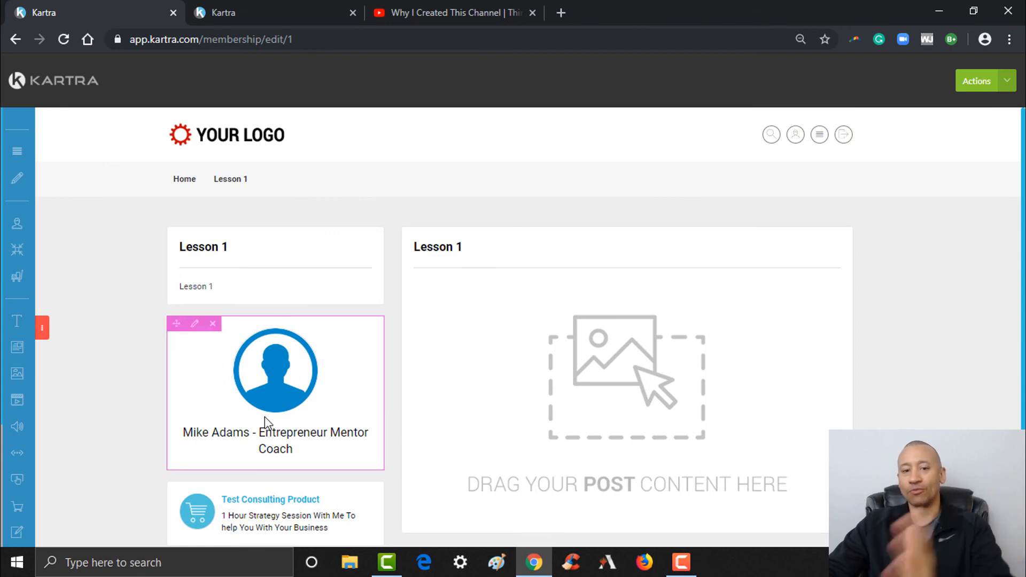
- Embed the pasted YouTube video in the Lesson 1 post and place a Divider beneath it
left_click_drag(1024, 221, 1024, 231)
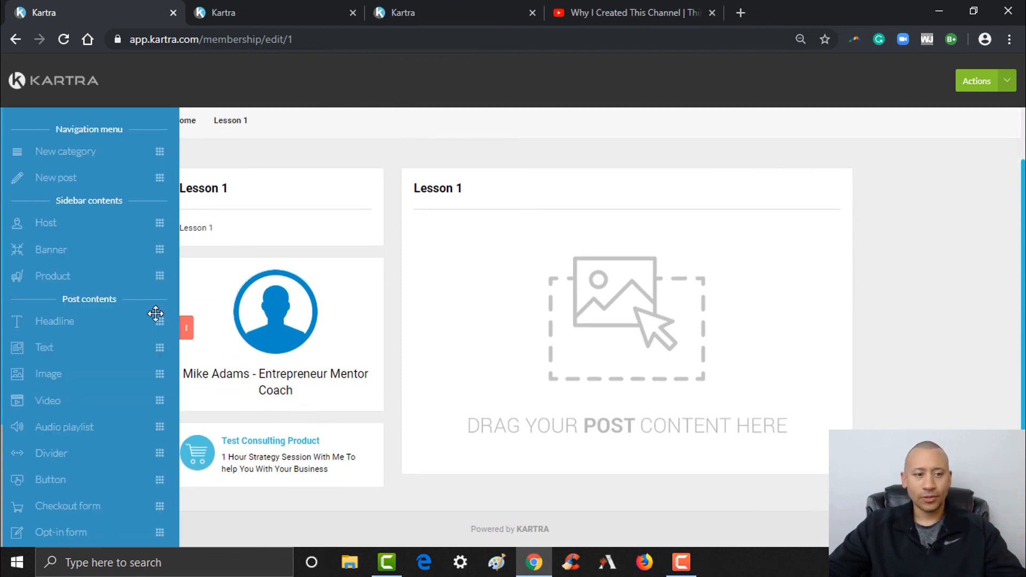
left_click_drag(158, 400, 623, 237)
left_click(464, 176)
type("https://youtu.be/BOlWEVywsJA")
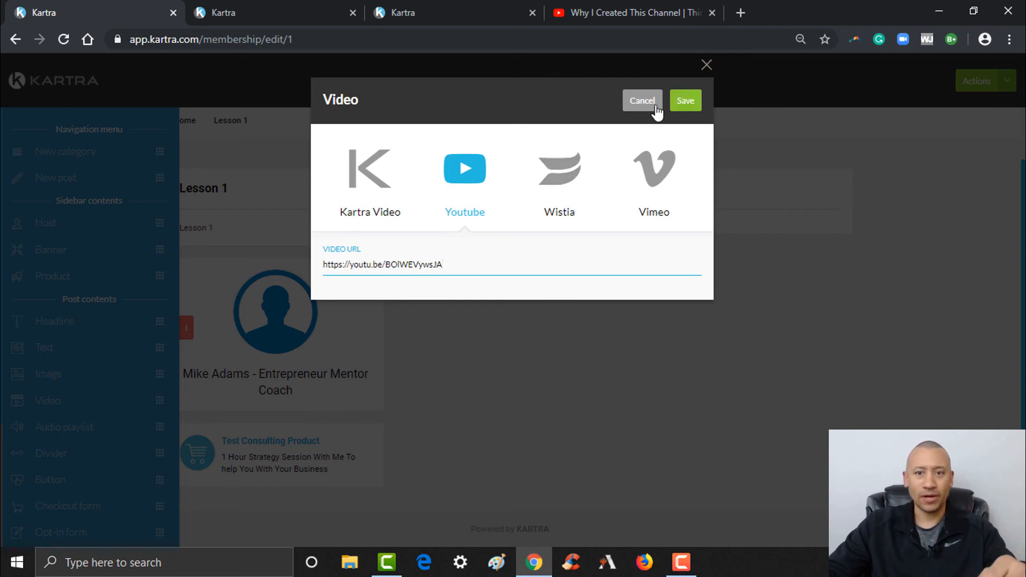
left_click(686, 104)
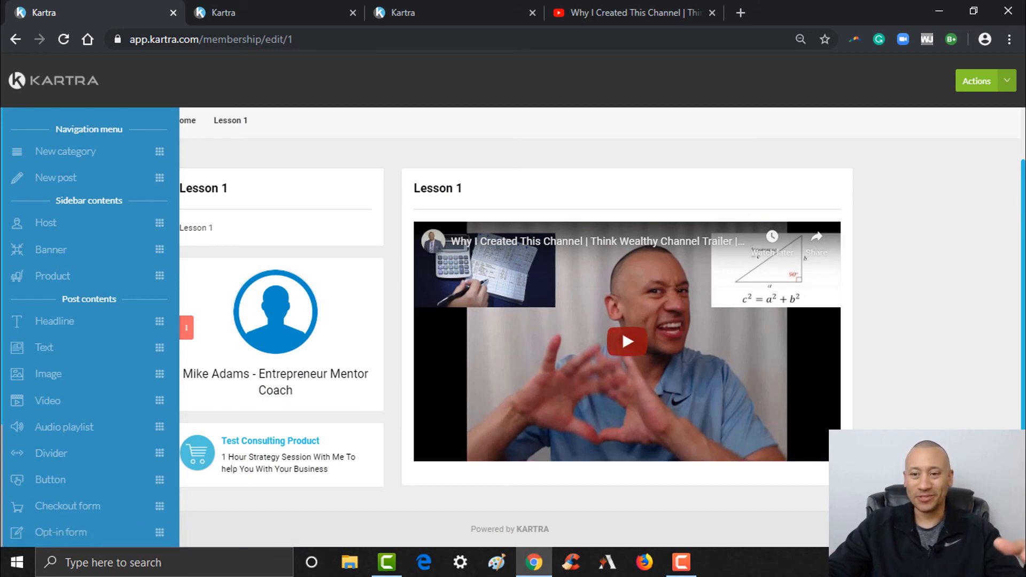
left_click_drag(160, 451, 675, 462)
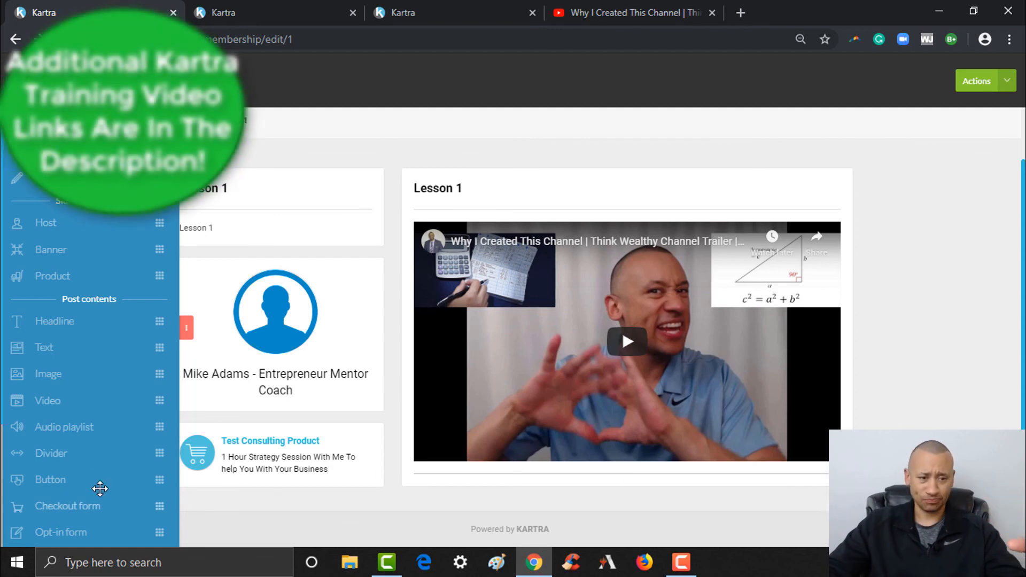
- Add a 'Download This Tool Now' button under the video, linked to an External URL
left_click_drag(159, 479, 628, 450)
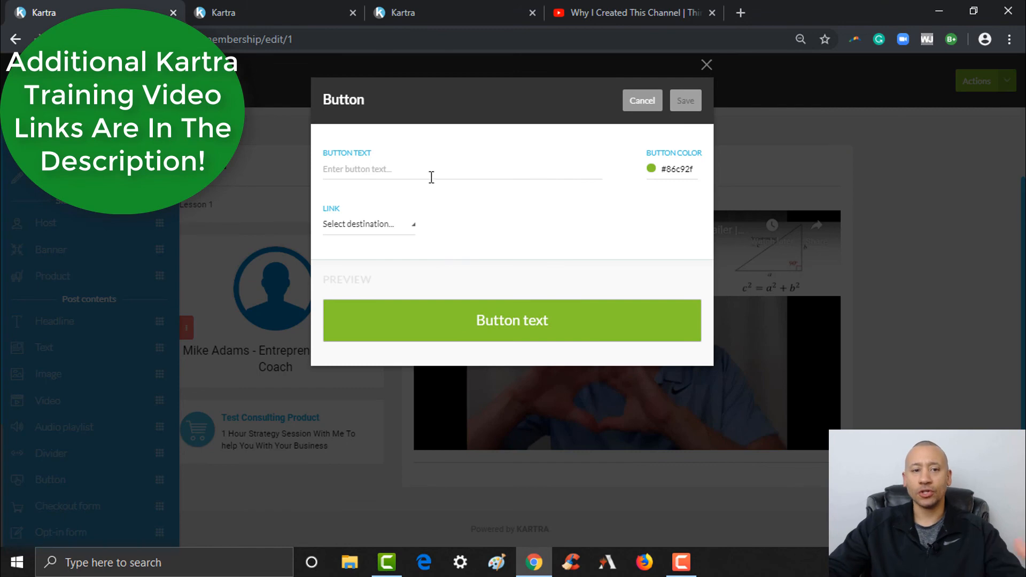
left_click(429, 166)
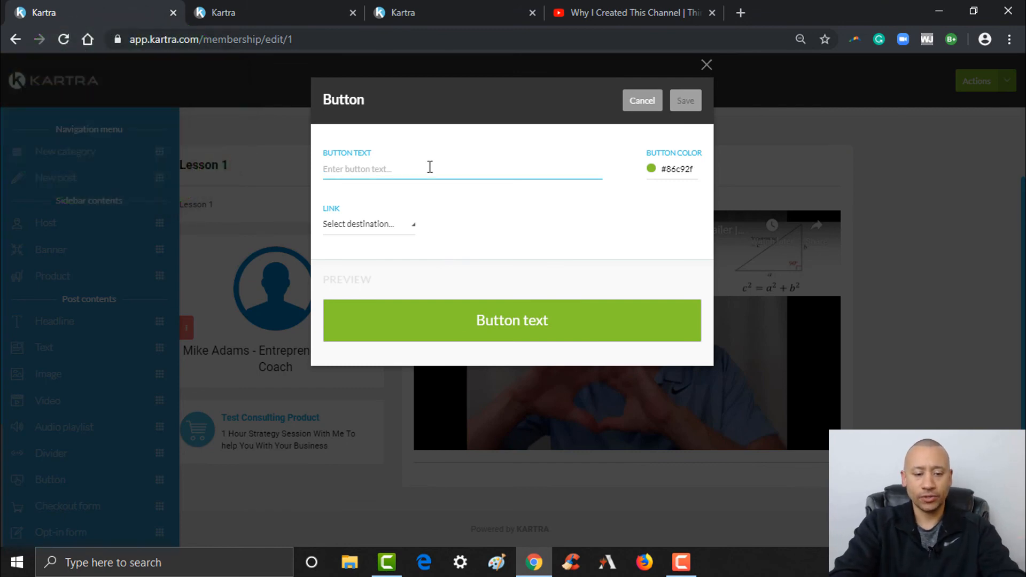
type("Download ")
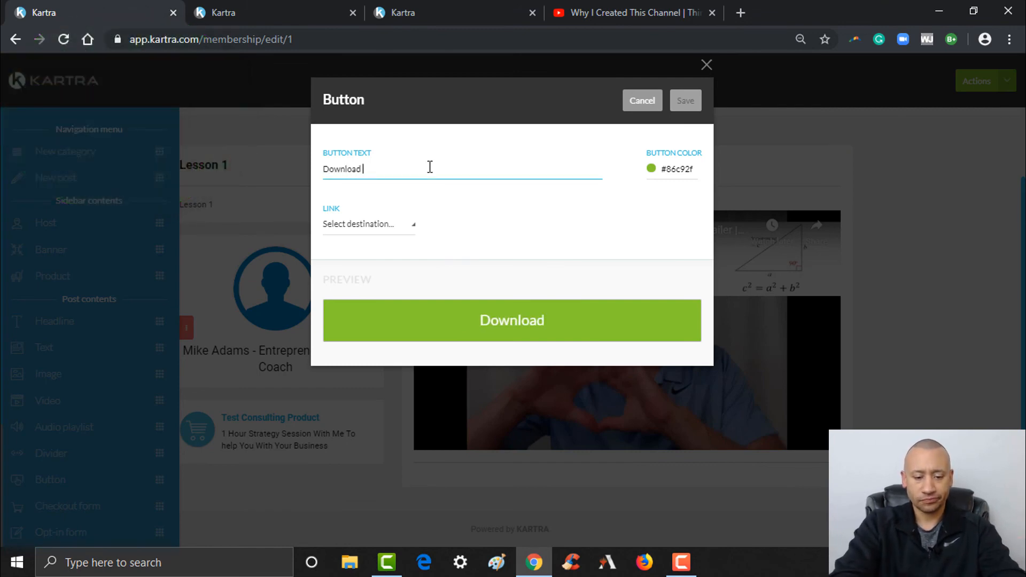
type("This Tool Now")
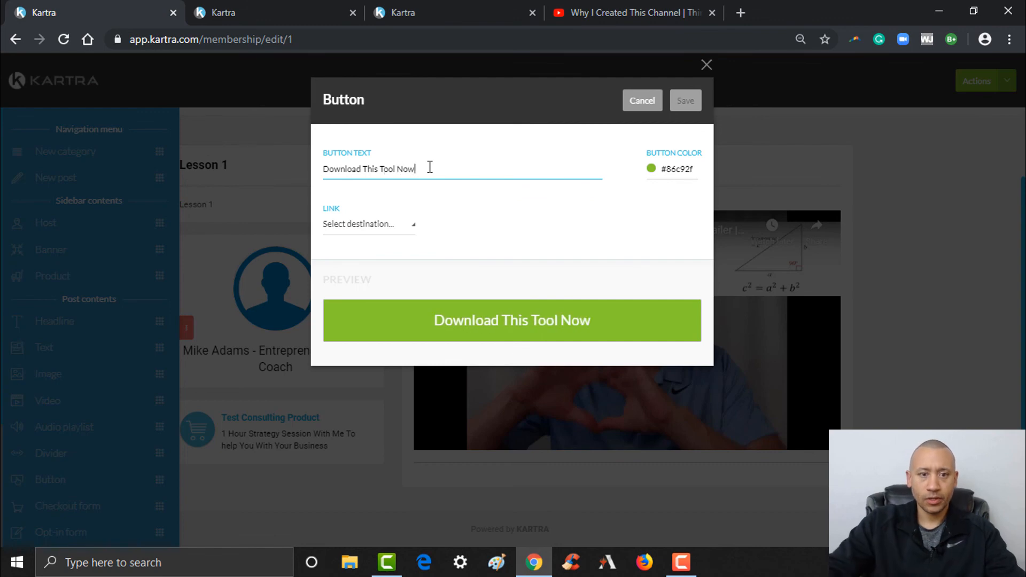
left_click(368, 226)
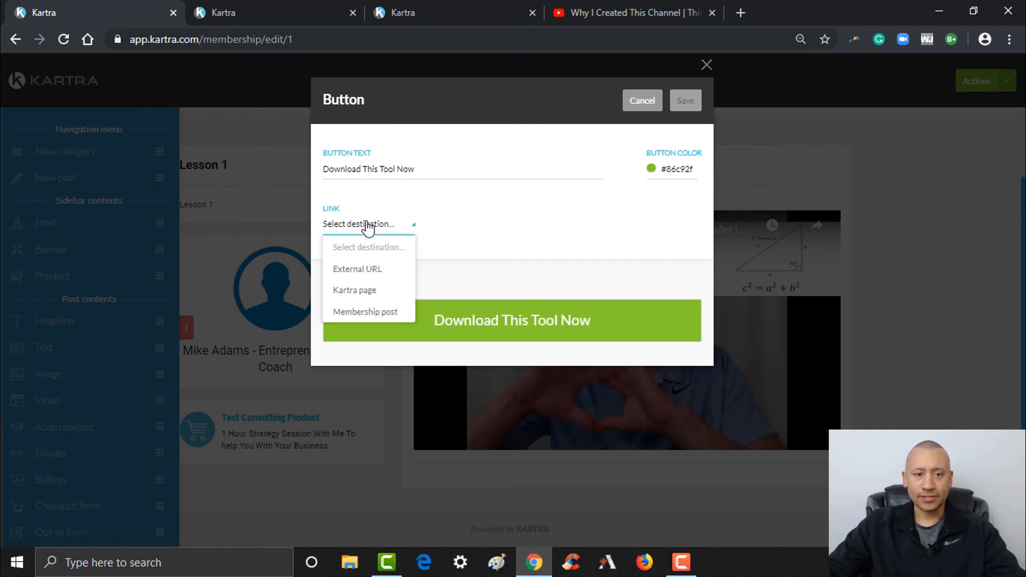
left_click(352, 271)
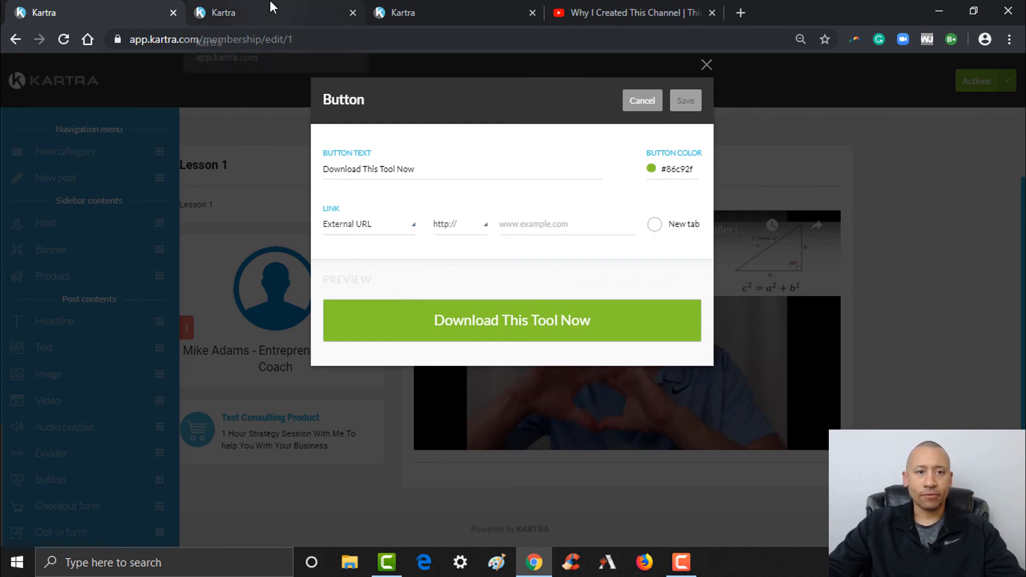
left_click(235, 6)
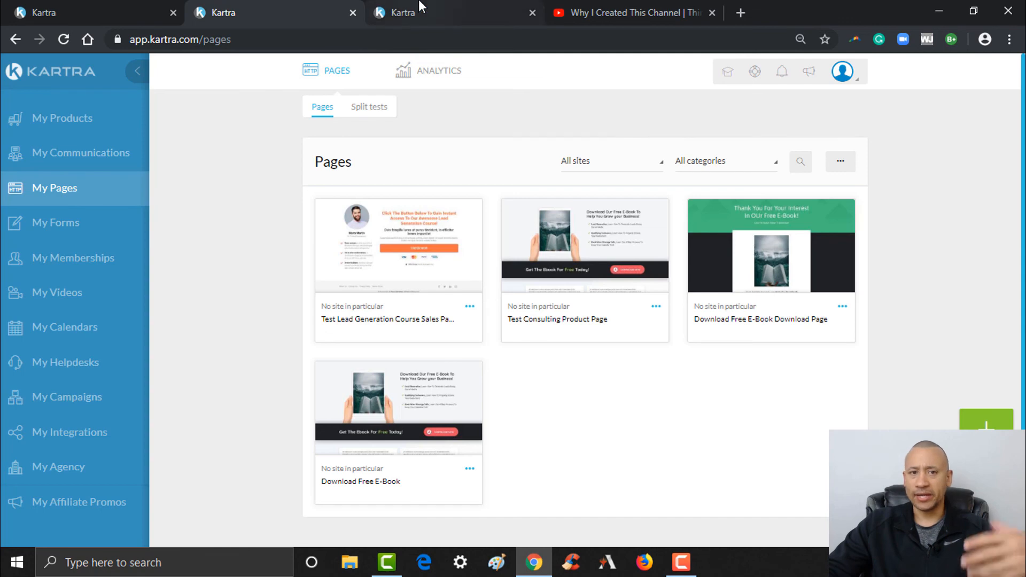
- Copy The Four Vital Currencies PDF's direct URL from My Memberships Files into the button link
left_click(417, 7)
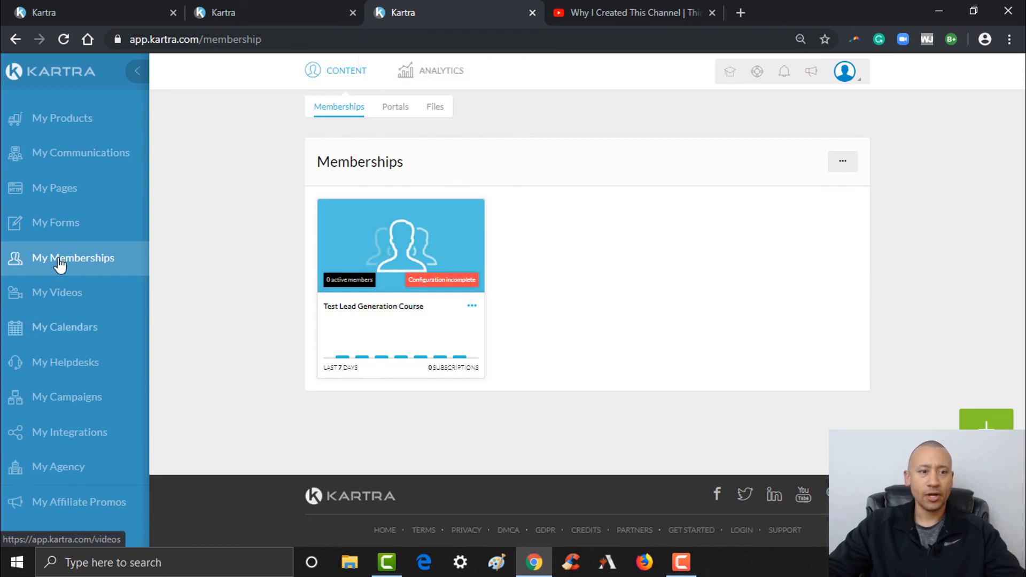
left_click(434, 109)
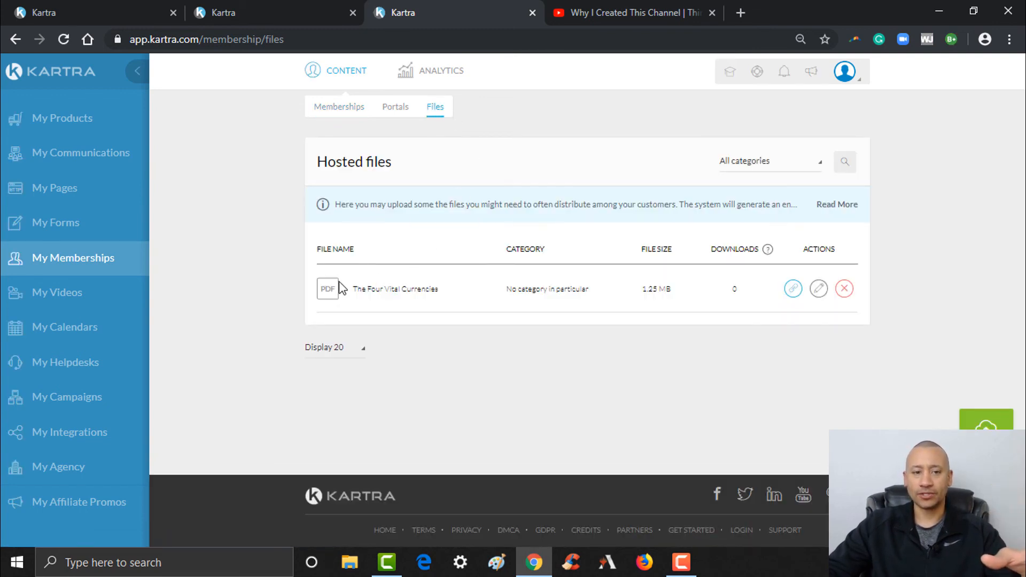
left_click(793, 289)
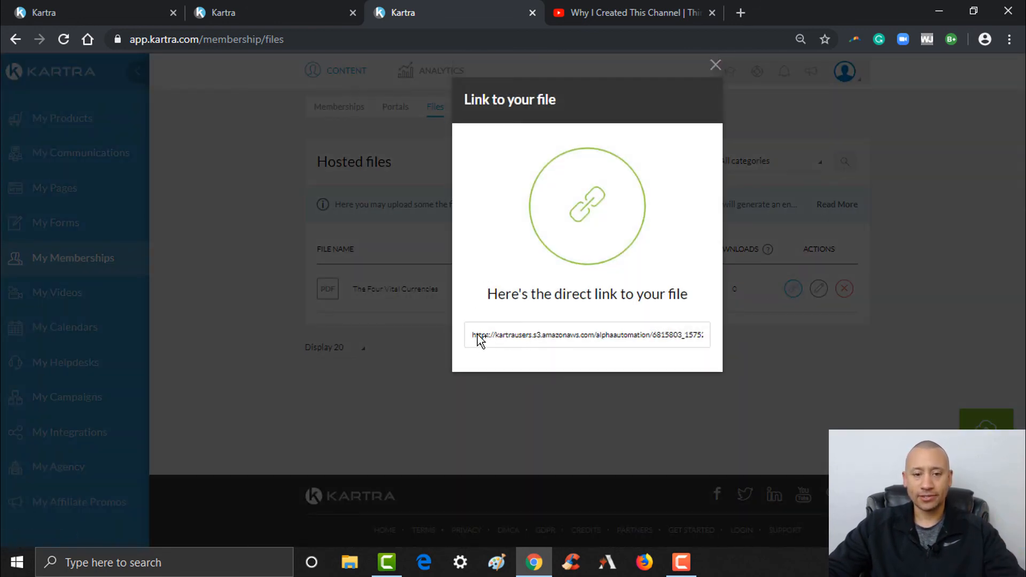
left_click_drag(475, 338, 791, 331)
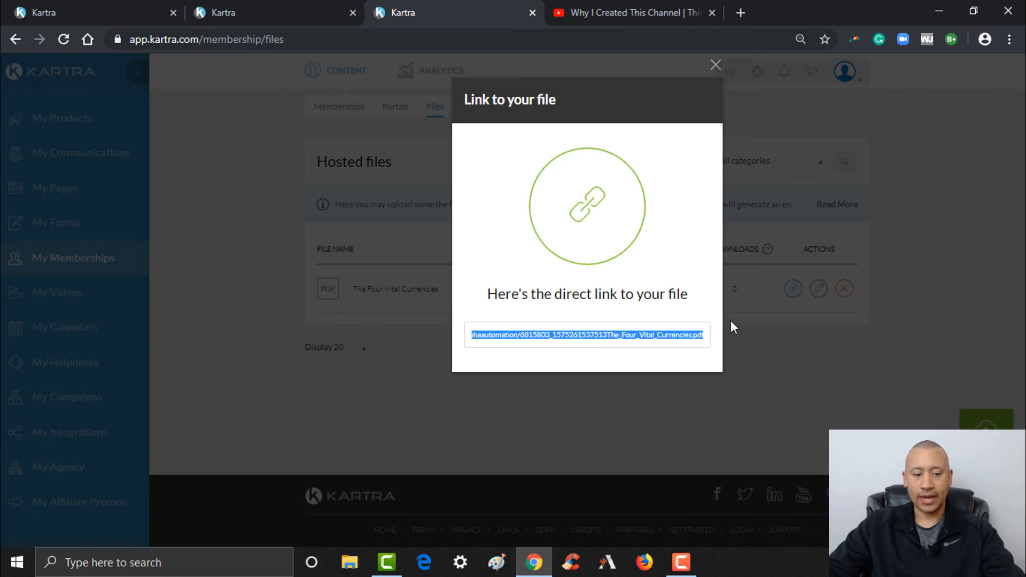
left_click(85, 6)
key("ctrl+v")
left_click(519, 257)
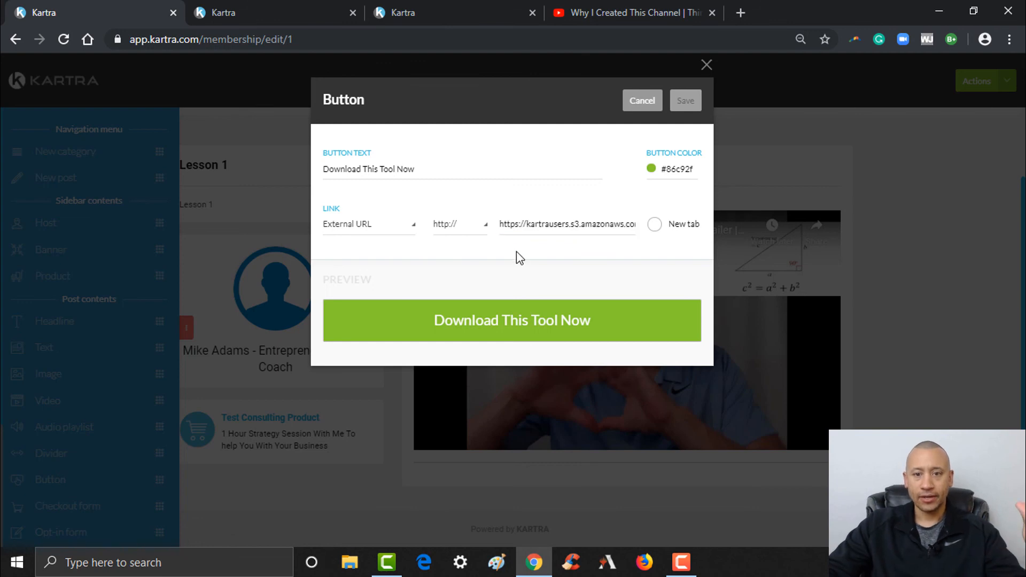
left_click(654, 224)
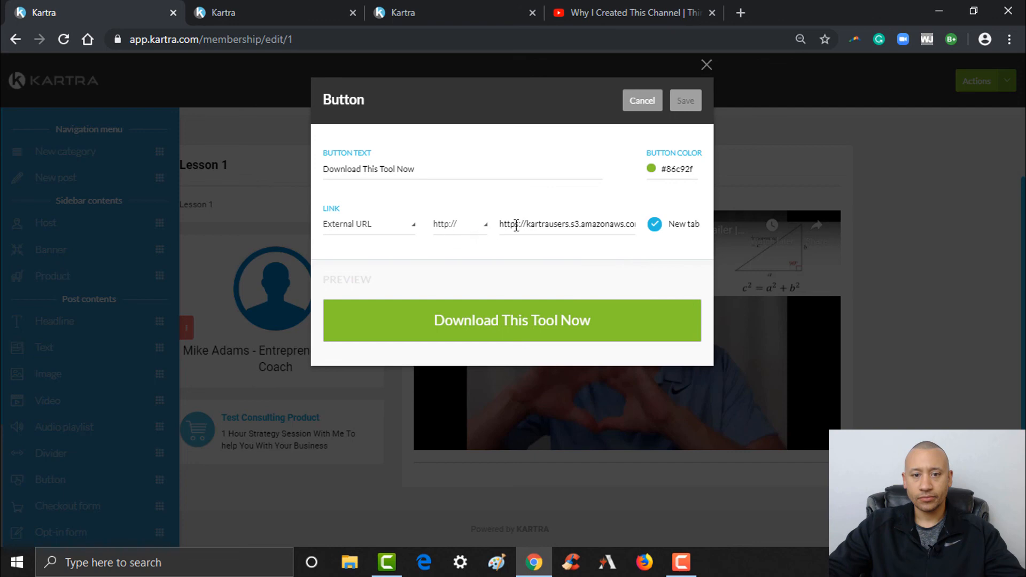
left_click(481, 229)
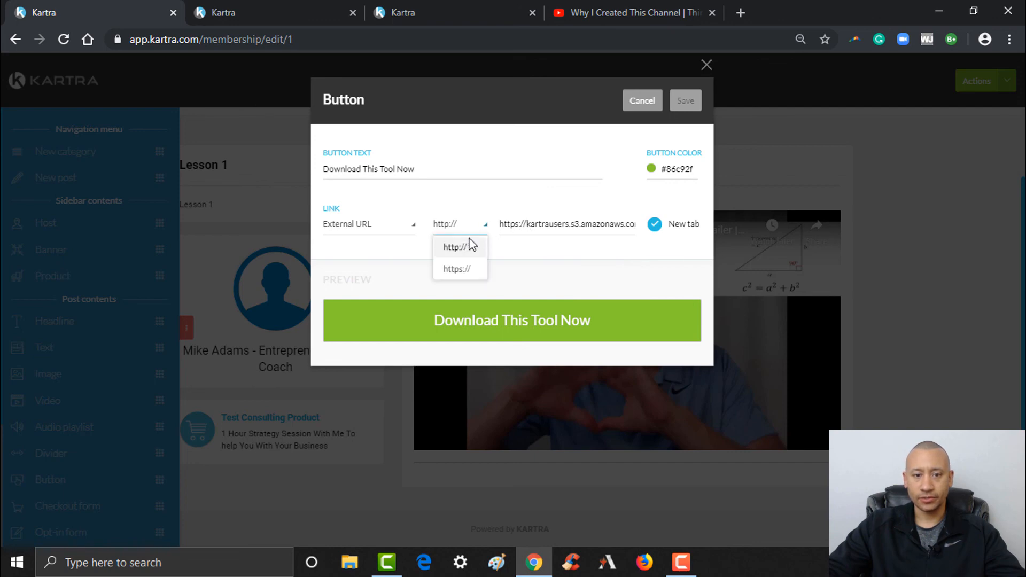
left_click(465, 269)
left_click_drag(525, 223, 496, 227)
key("BackSpace")
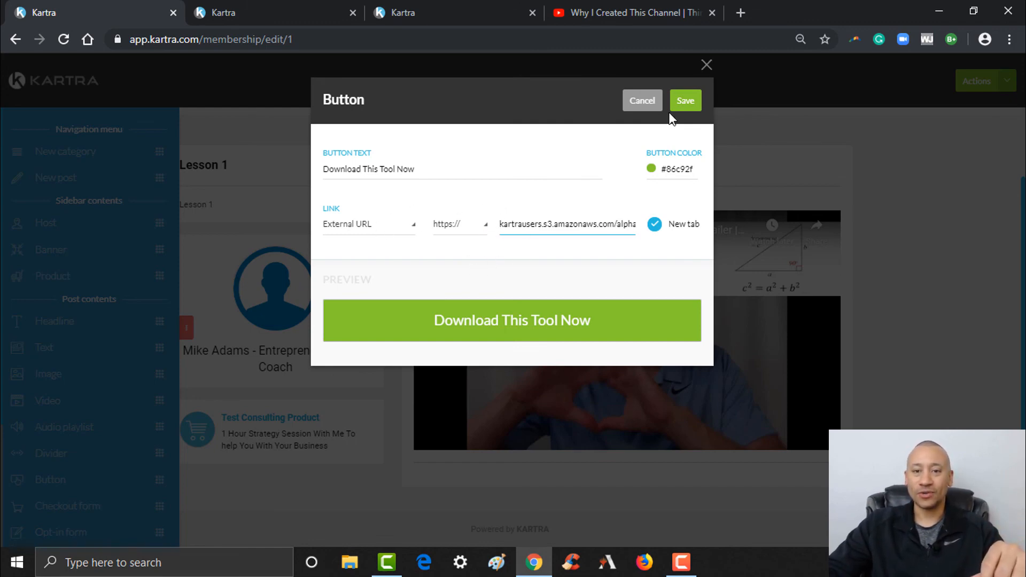
left_click(685, 101)
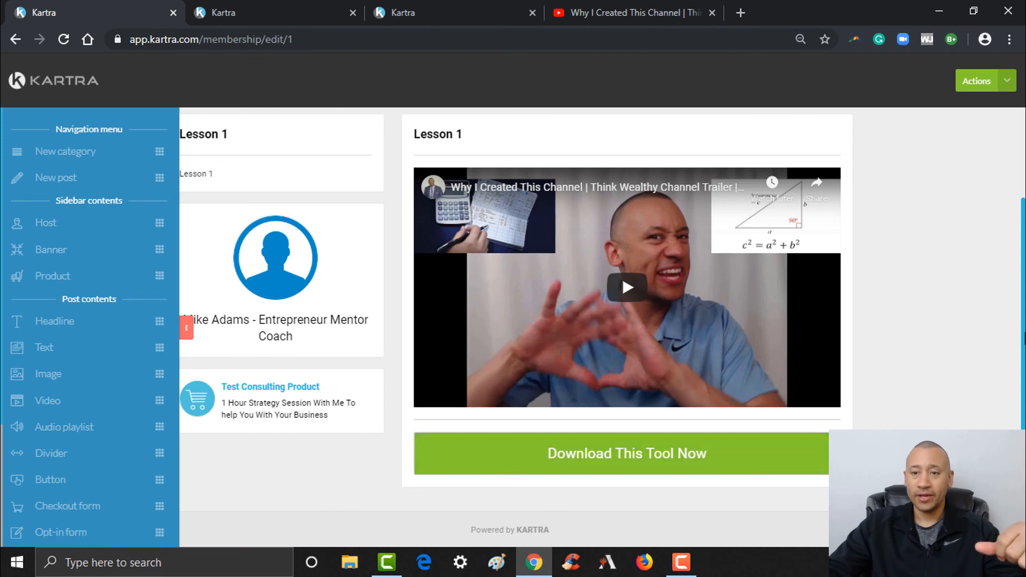
scroll(599, 326, "up", 2)
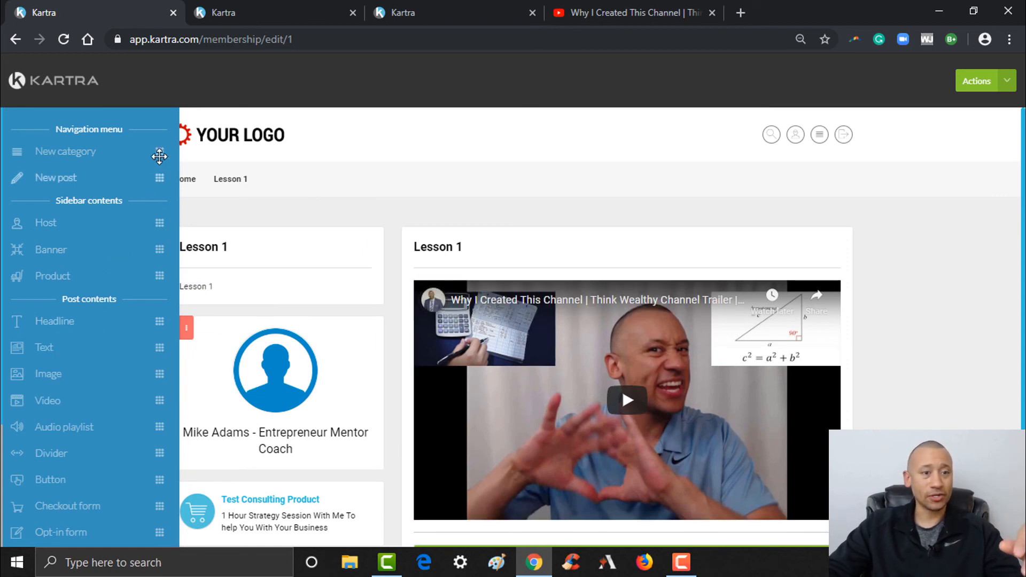
- Add a 'Lesson 2' category to the portal's navigation menu and save it
left_click_drag(155, 151, 315, 184)
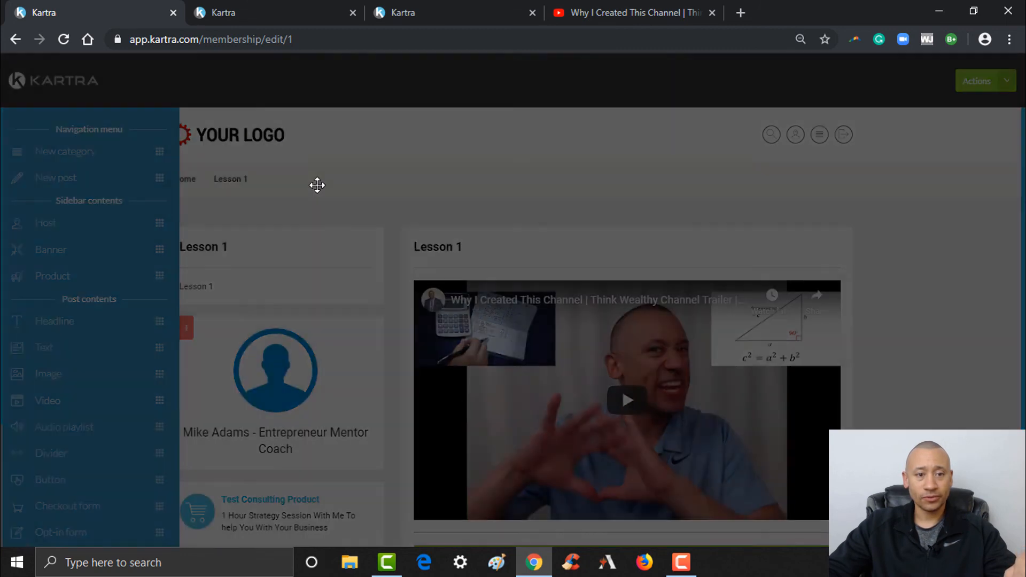
type("Lesson")
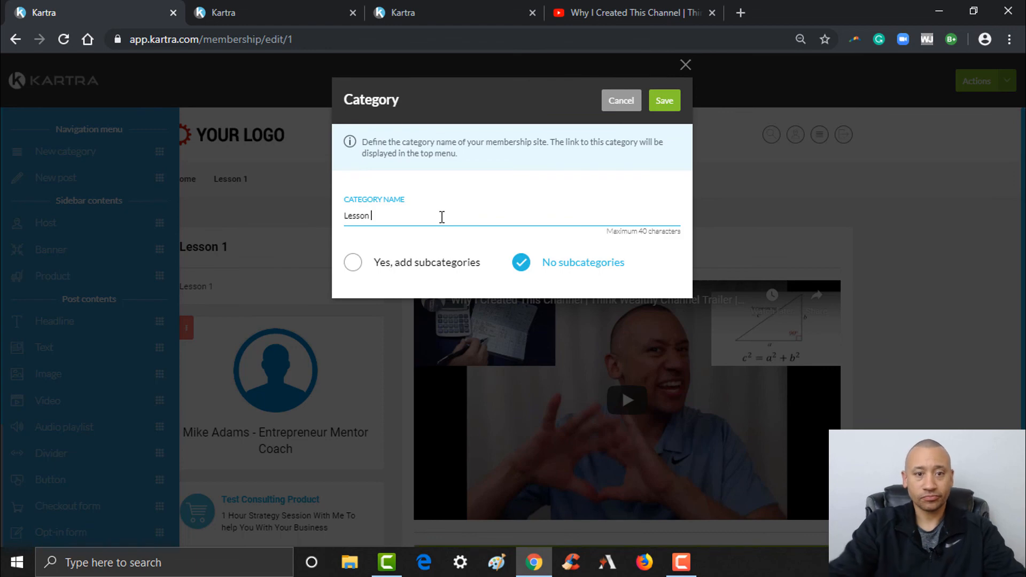
type("2")
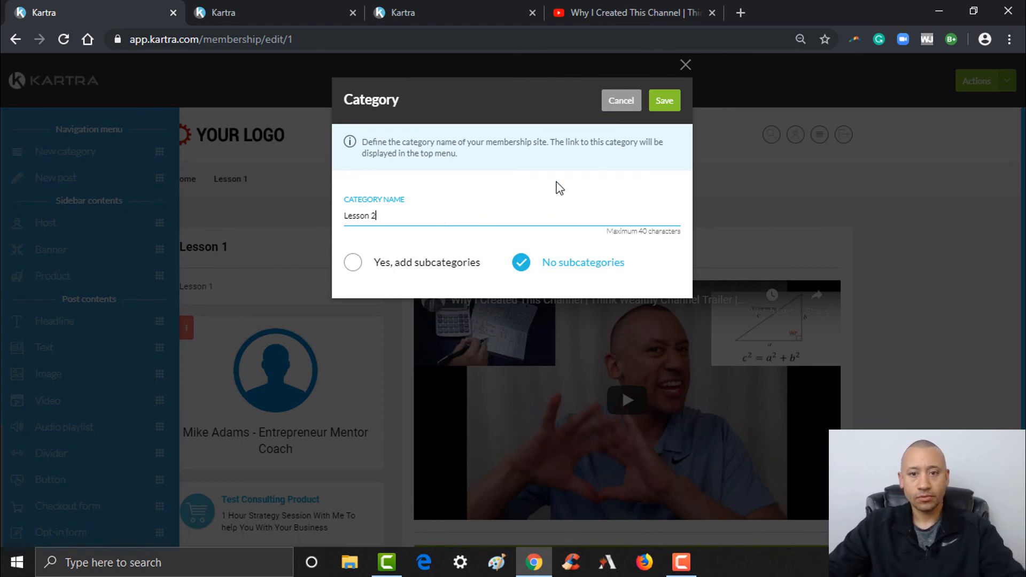
left_click(664, 100)
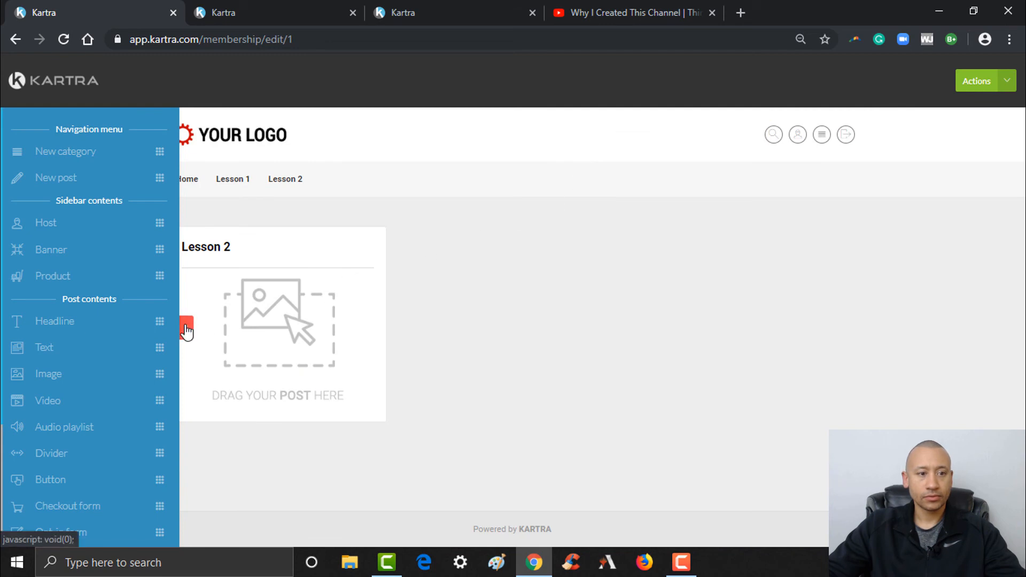
- Create post 'Lesson 2' described 'This is the second thing you need to learn' under Lesson 2
left_click_drag(157, 177, 322, 294)
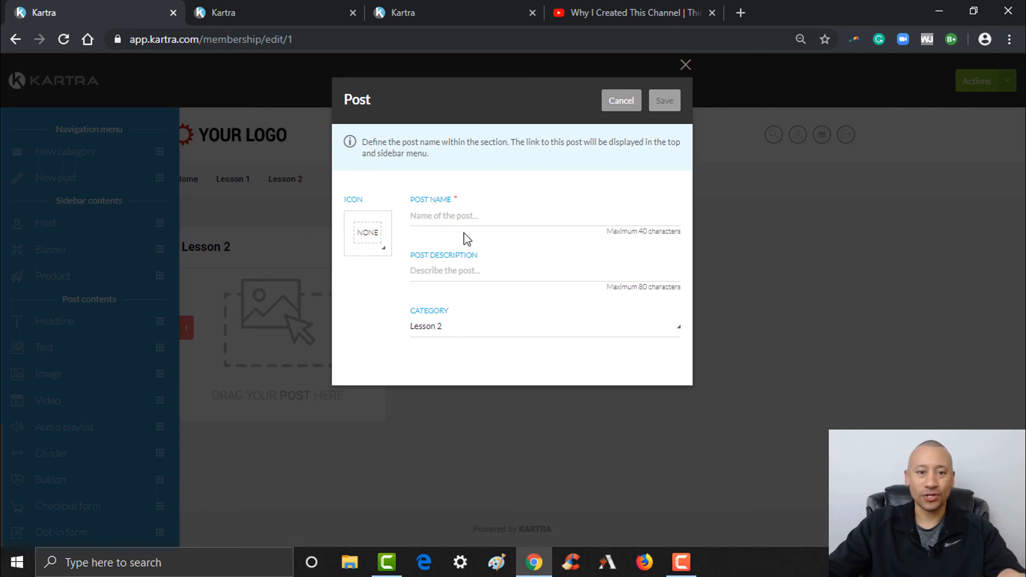
left_click(468, 217)
type("Lesson 2")
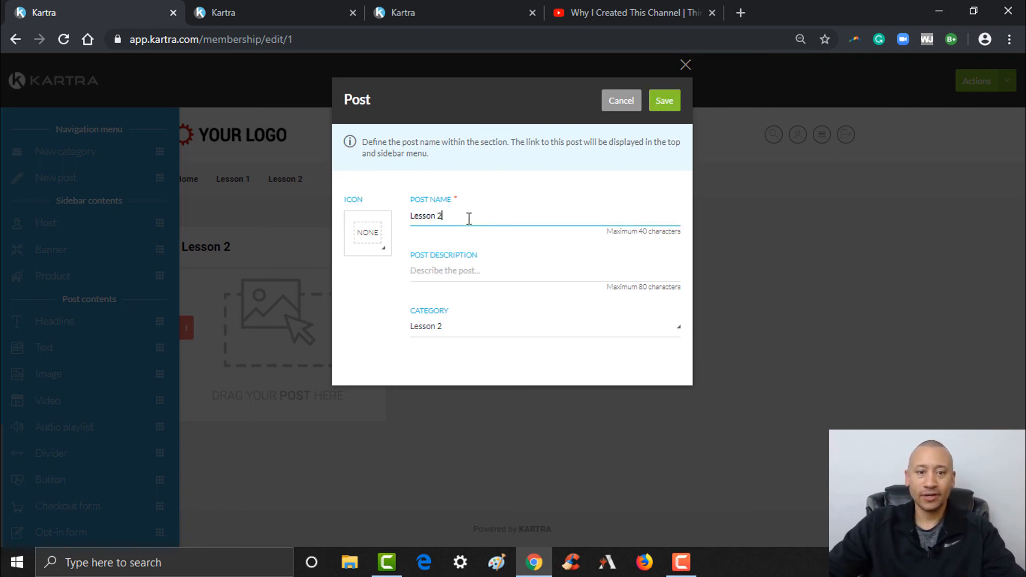
left_click(468, 271)
type("Th")
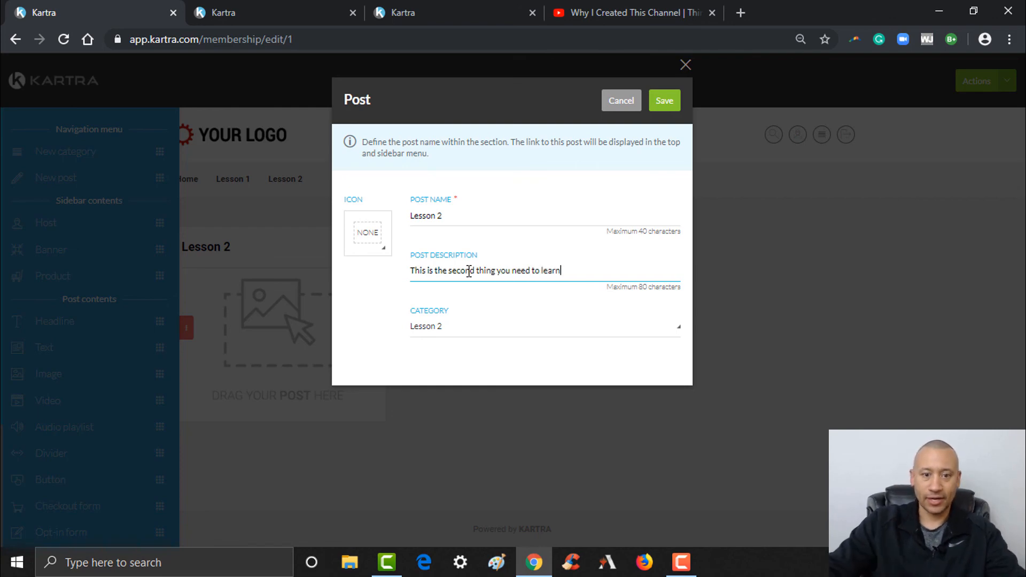
left_click(664, 103)
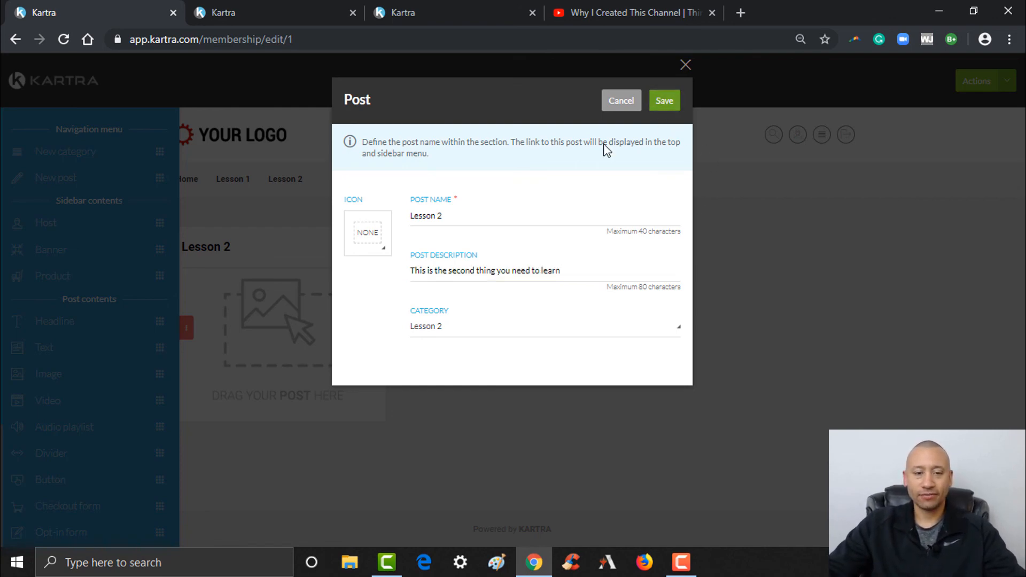
scroll(410, 284, "down", 2)
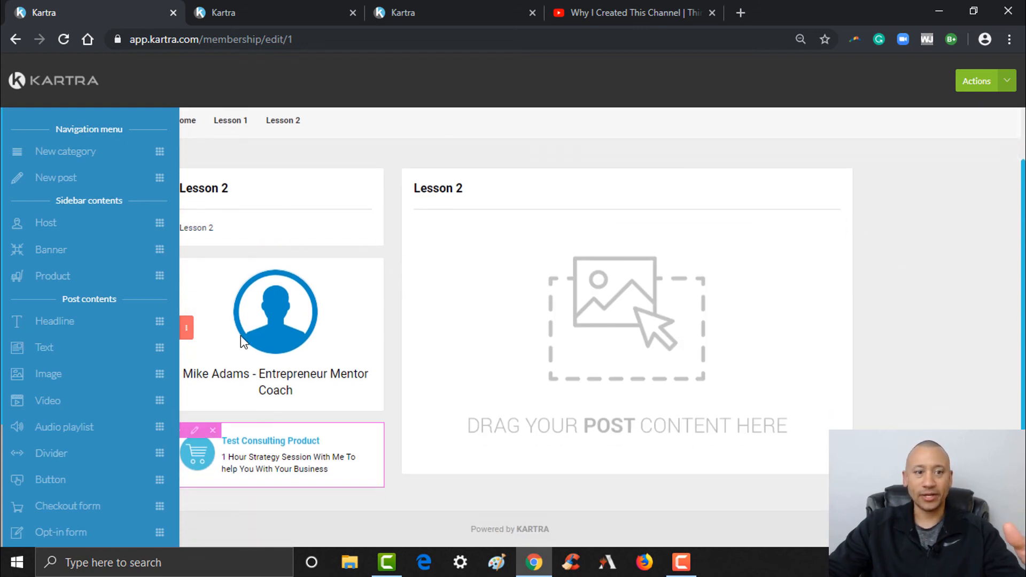
left_click(187, 329)
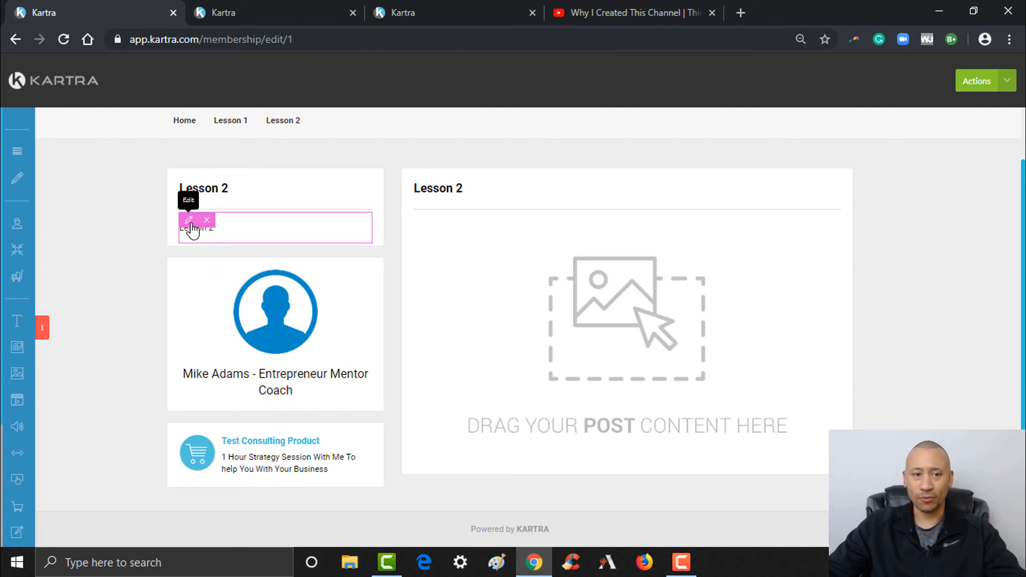
left_click(189, 222)
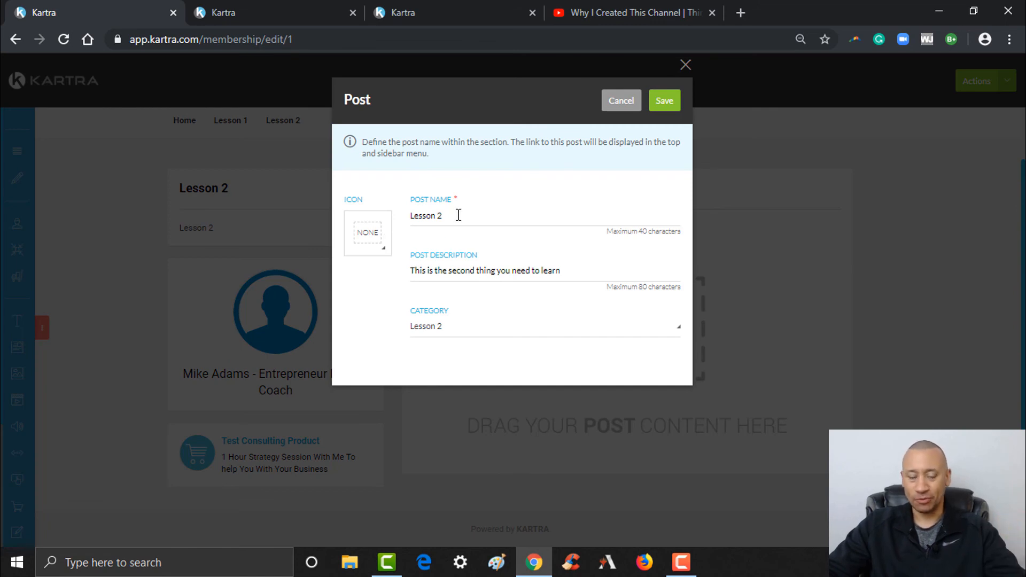
left_click_drag(451, 217, 398, 219)
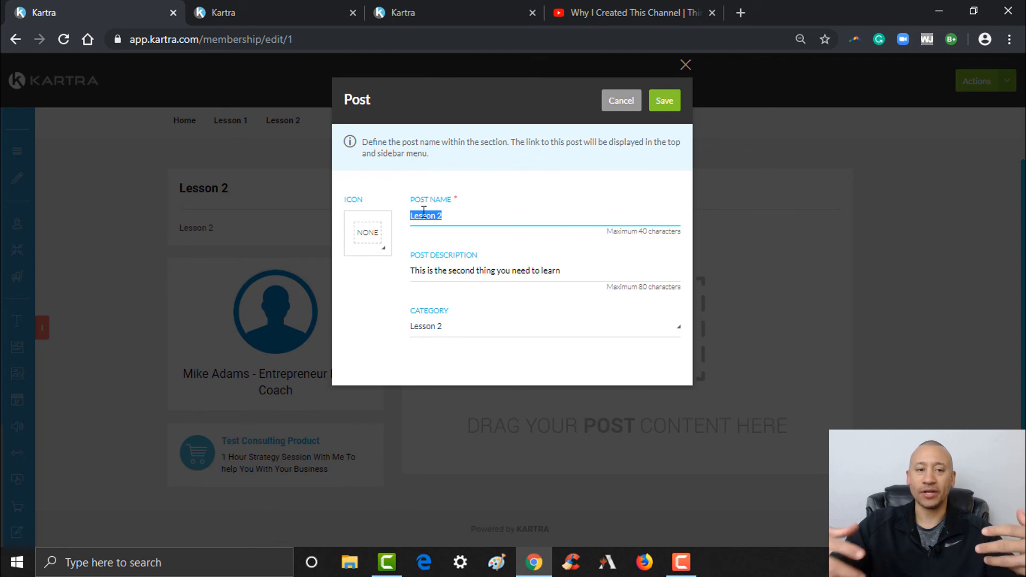
left_click(685, 65)
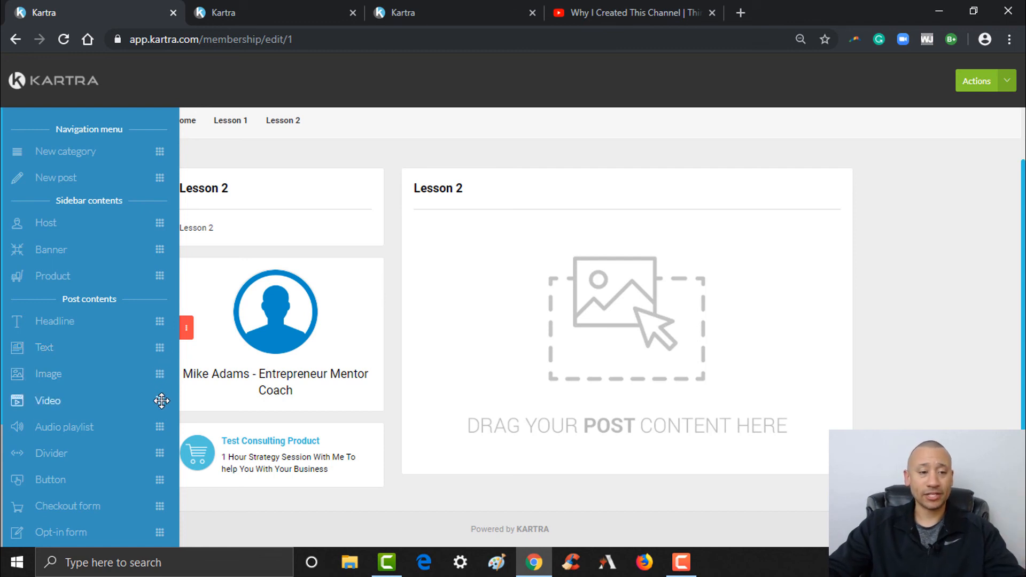
left_click(186, 333)
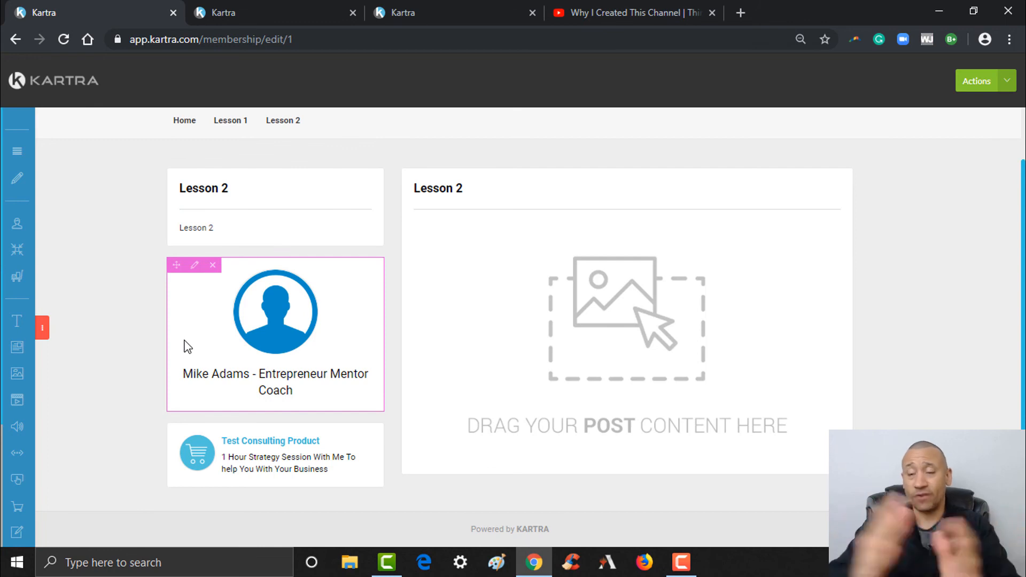
scroll(513, 321, "up", 1)
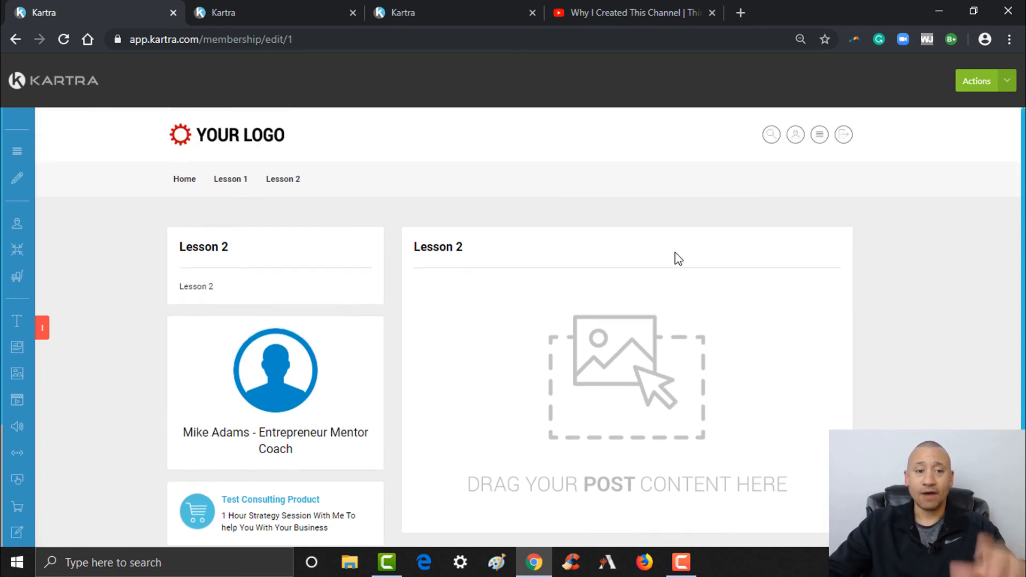
left_click(45, 330)
- Embed the Think Wealthy channel trailer from YouTube into the Lesson 2 post
left_click_drag(158, 401, 626, 298)
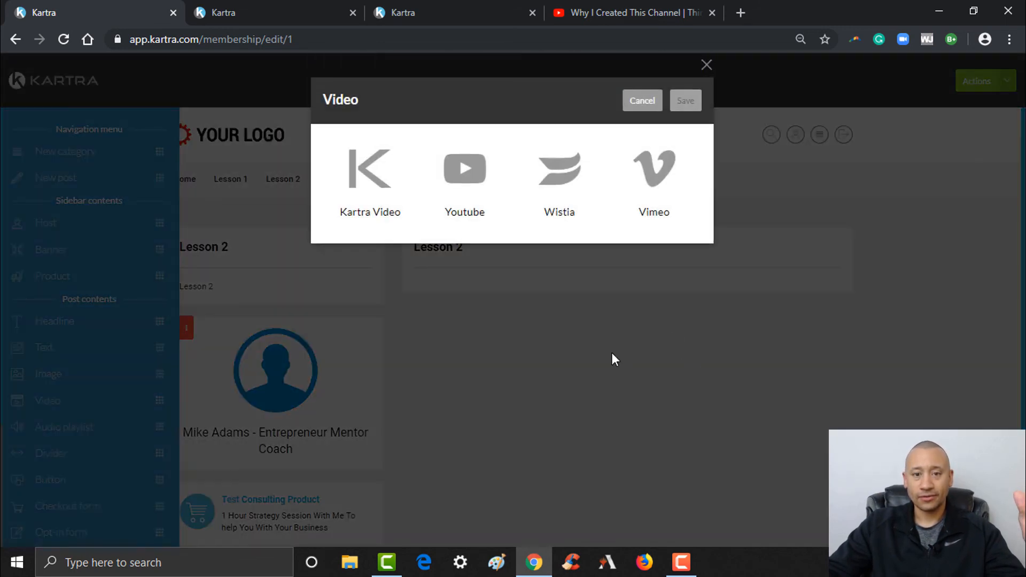
left_click(464, 201)
type("https://youtu.be/BOlWEVywsJA")
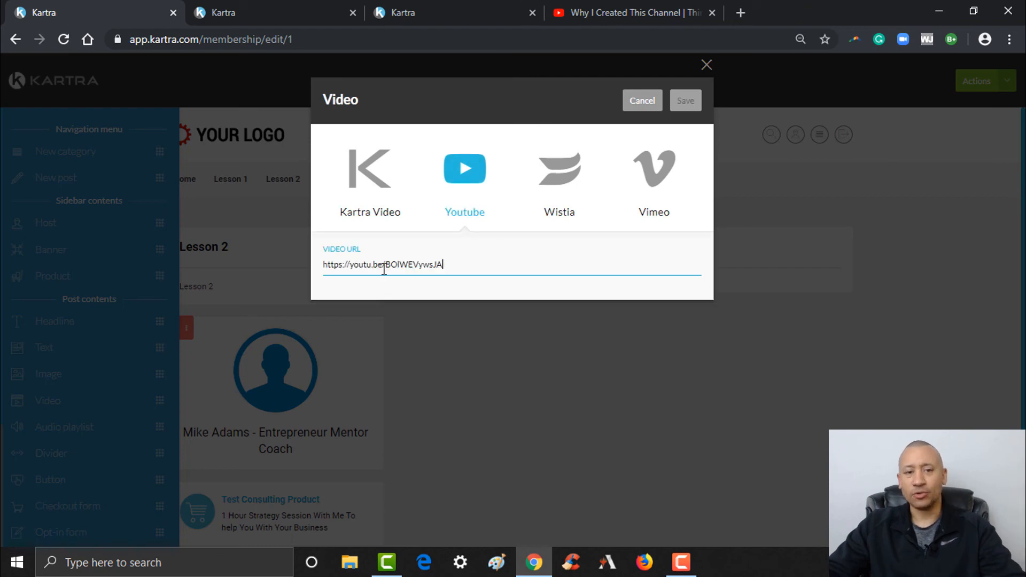
left_click(685, 101)
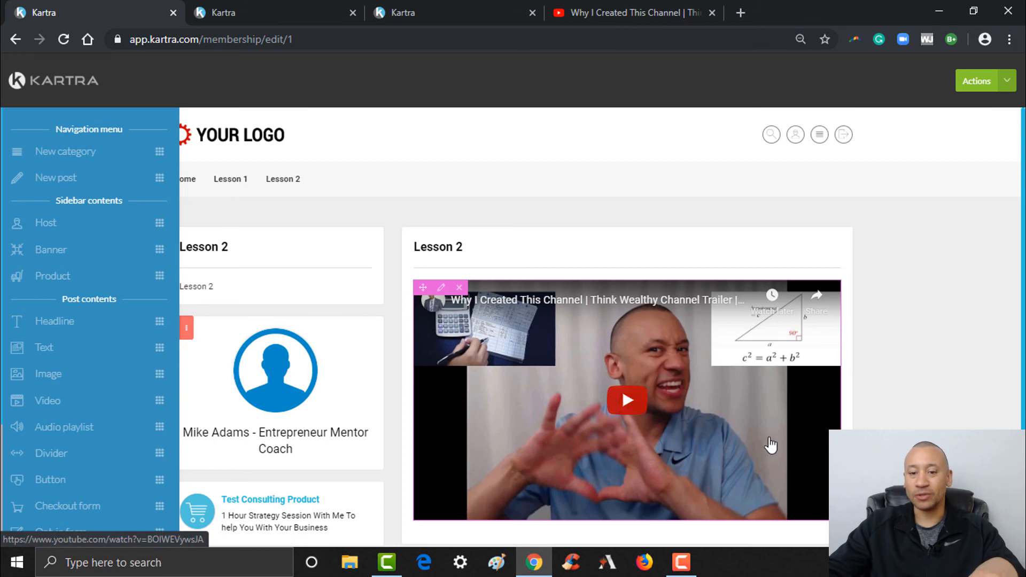
scroll(794, 497, "down", 1)
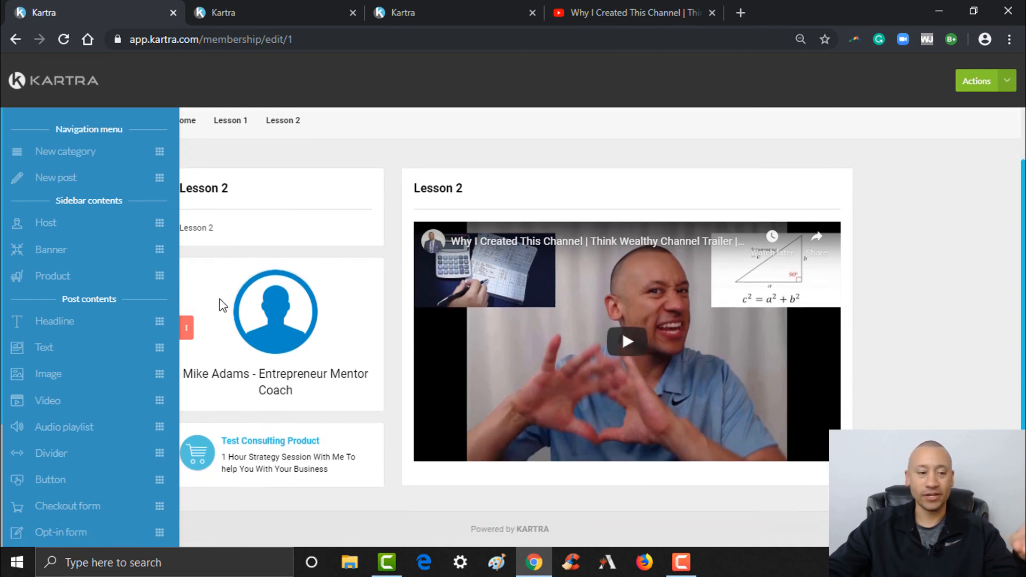
- Place a button below the Lesson 2 video labelled 'Down This 2nd Tool Now!'
left_click_drag(159, 452, 655, 458)
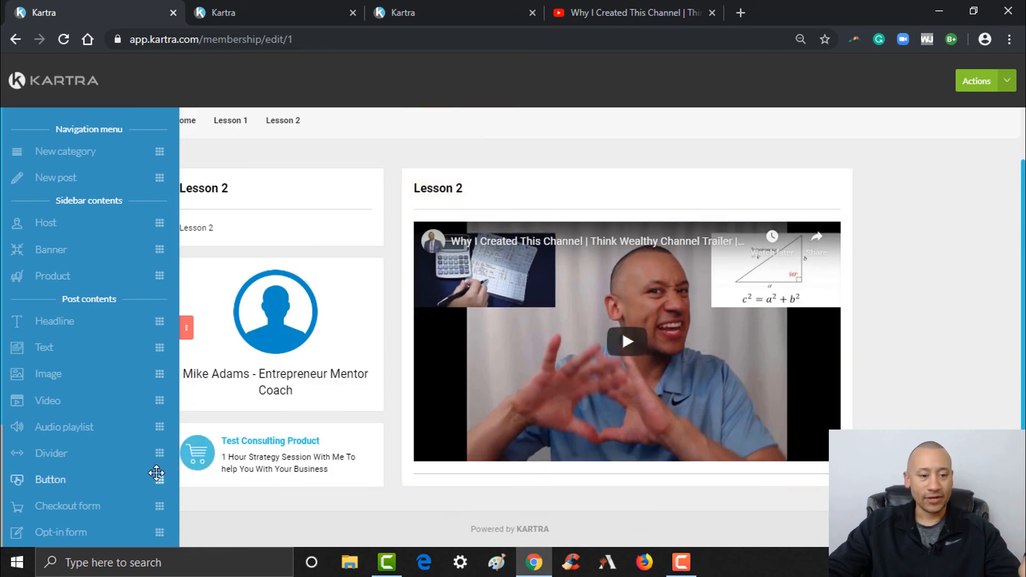
left_click_drag(159, 479, 674, 458)
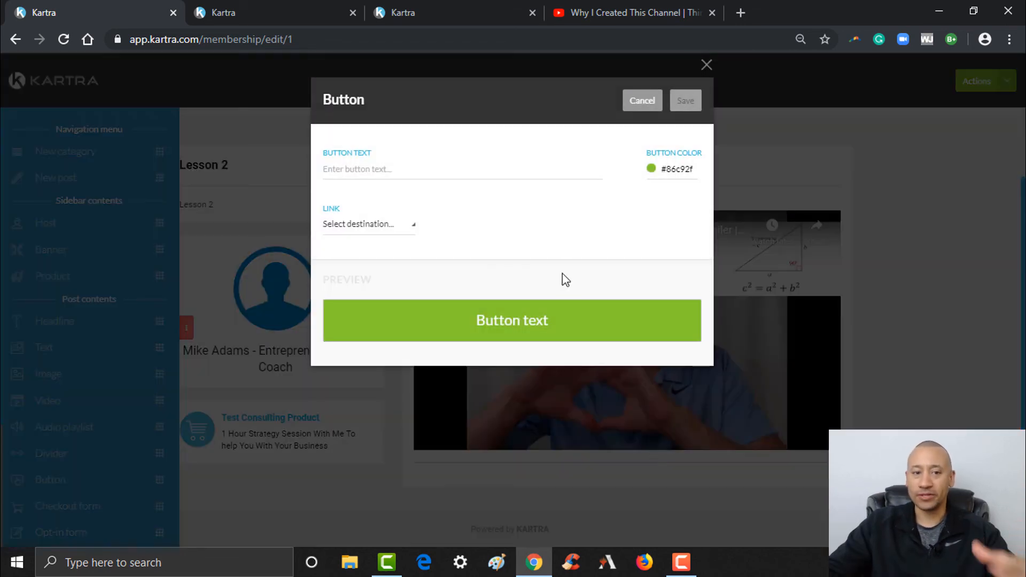
left_click(435, 173)
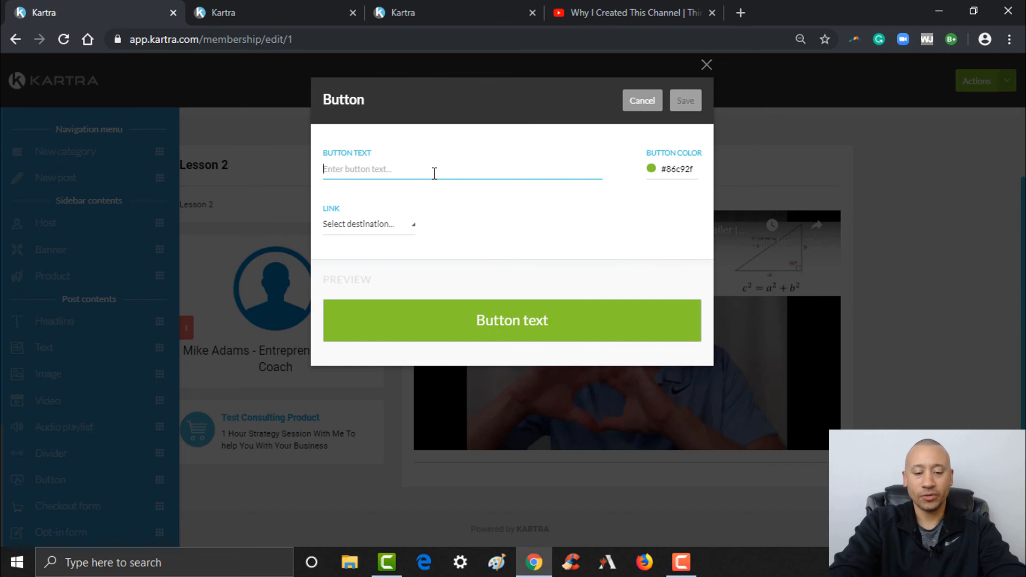
type("D")
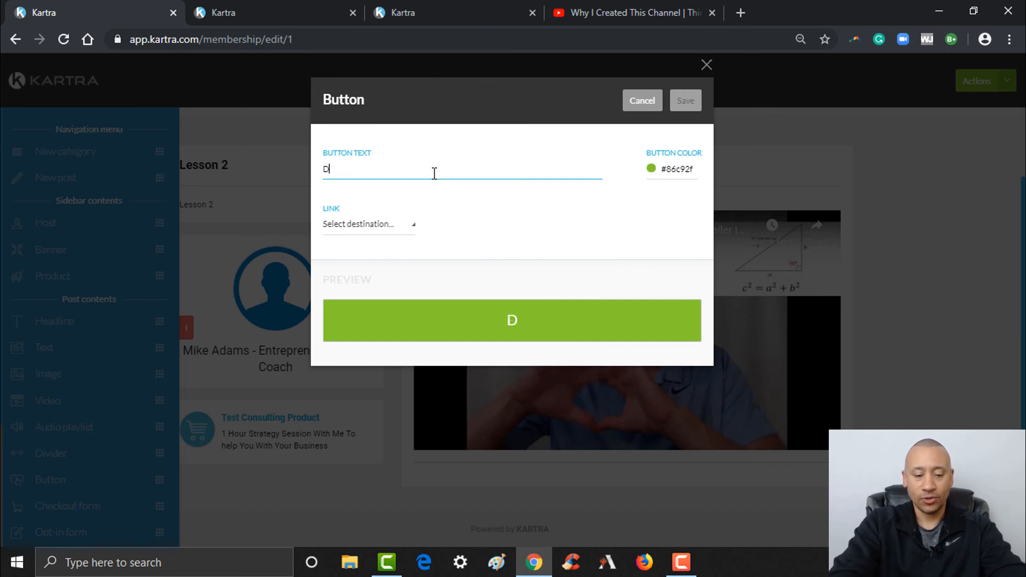
type("own This 2nd Tool Now!")
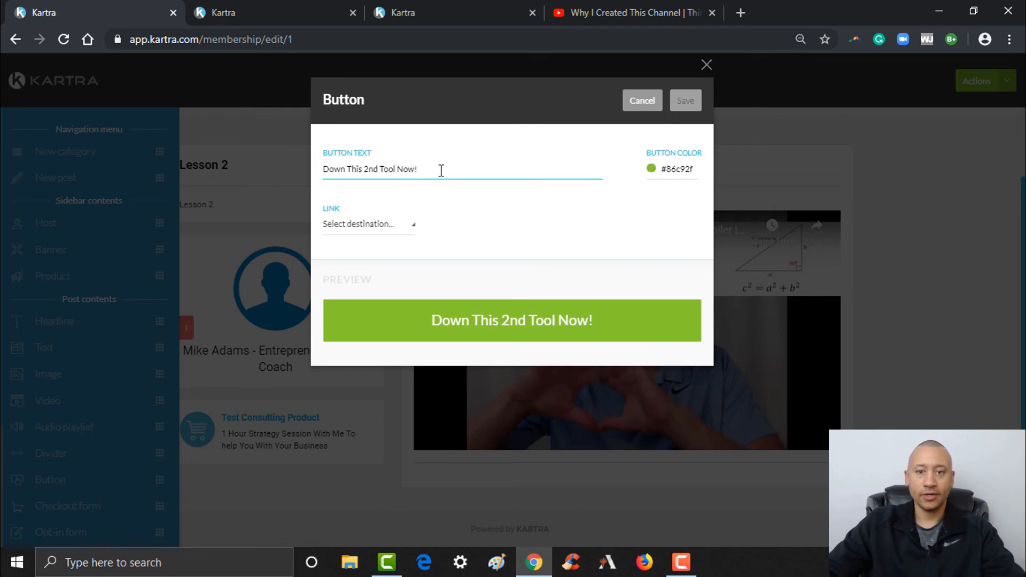
left_click(331, 228)
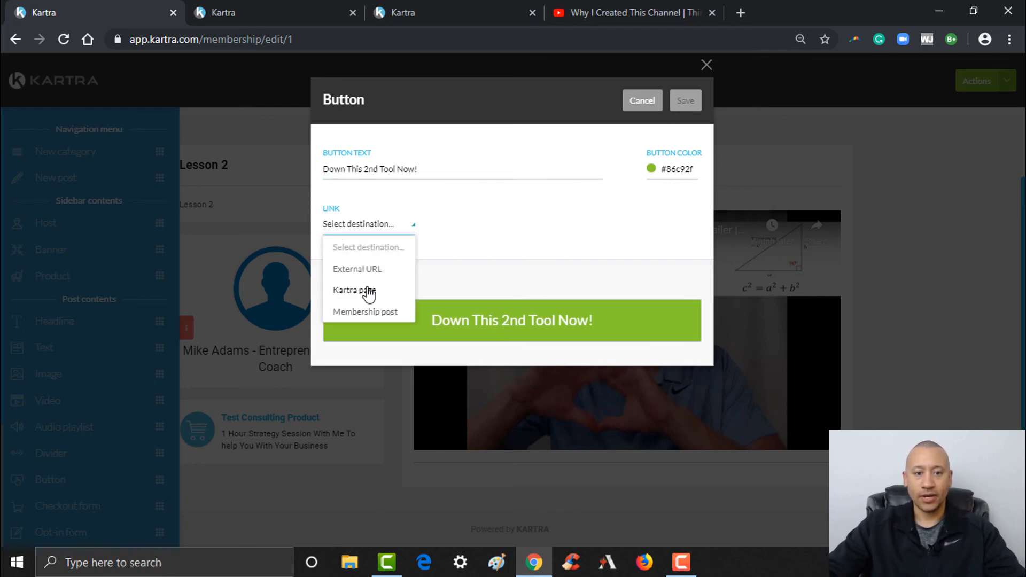
left_click(441, 11)
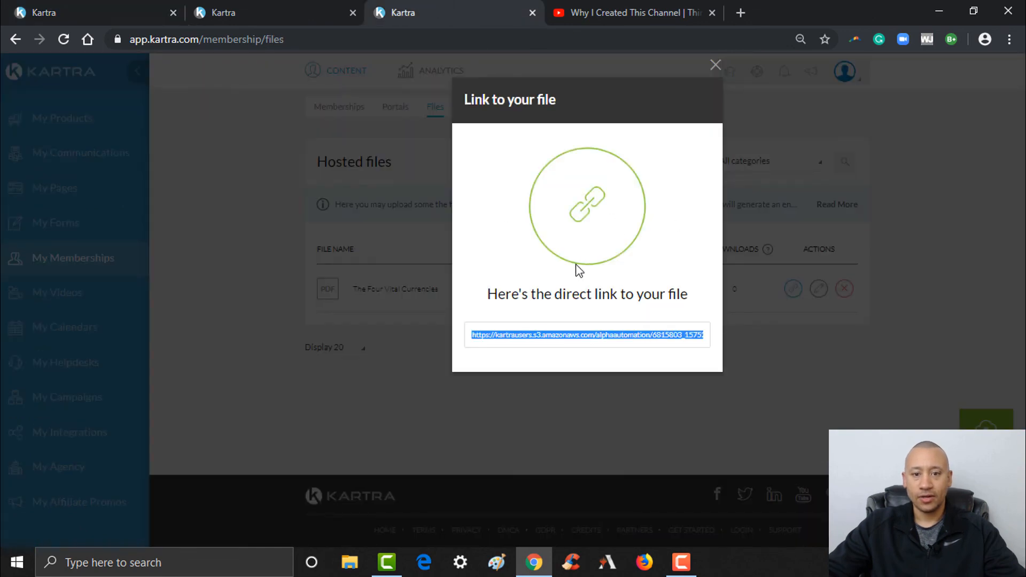
left_click(110, 10)
left_click(513, 225)
key("ctrl+v")
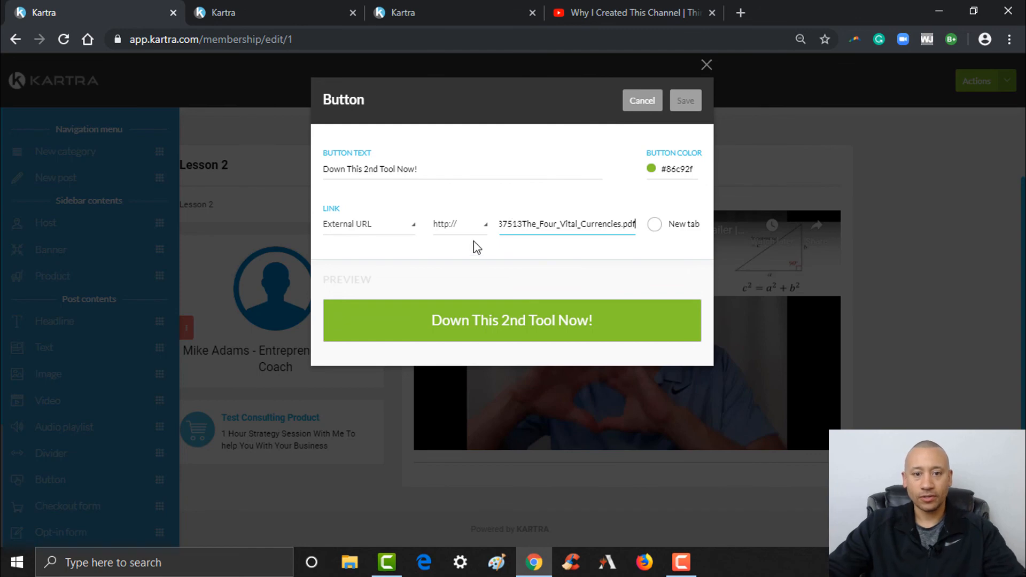
left_click(477, 225)
left_click(460, 269)
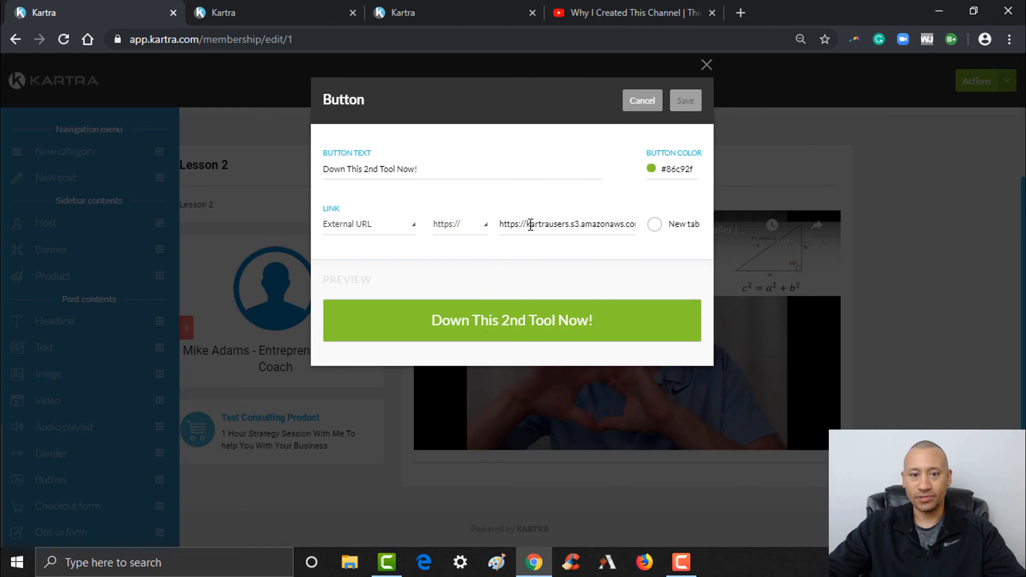
left_click_drag(527, 221, 476, 229)
key("BackSpace")
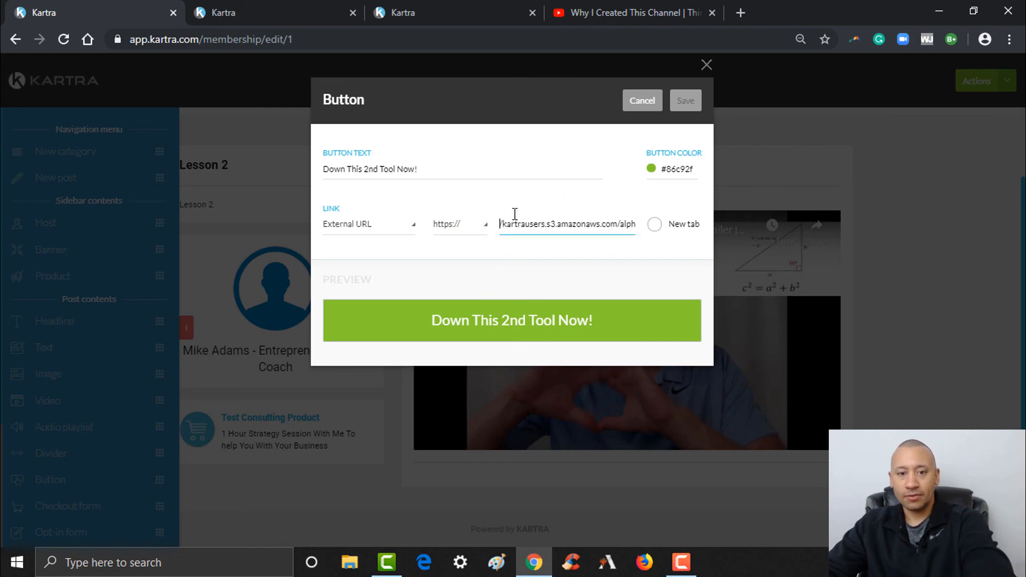
left_click(678, 101)
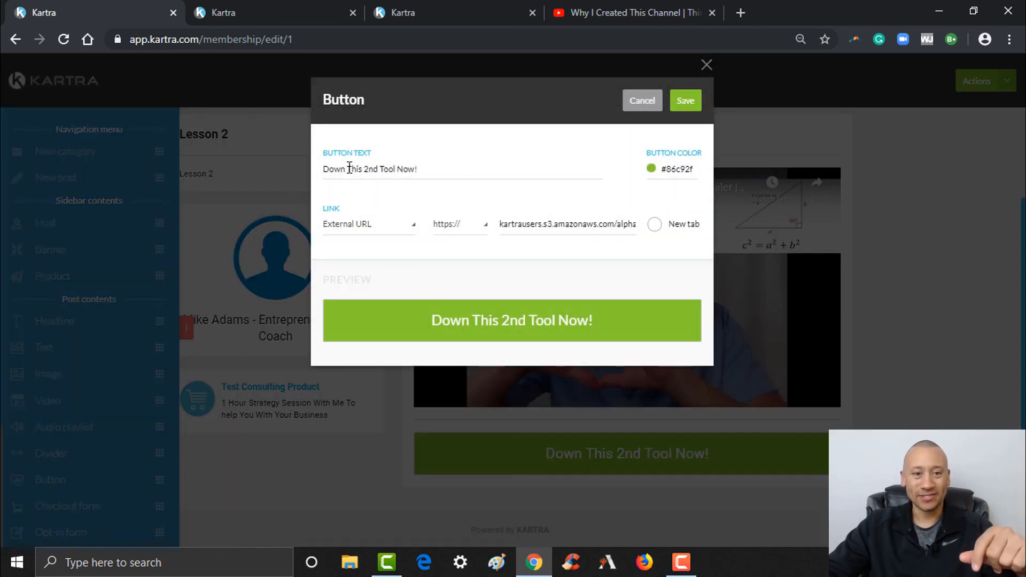
- Correct the button label to 'Download This 2nd Tool Now!' and save
left_click(349, 168)
key("BackSpace")
type("load")
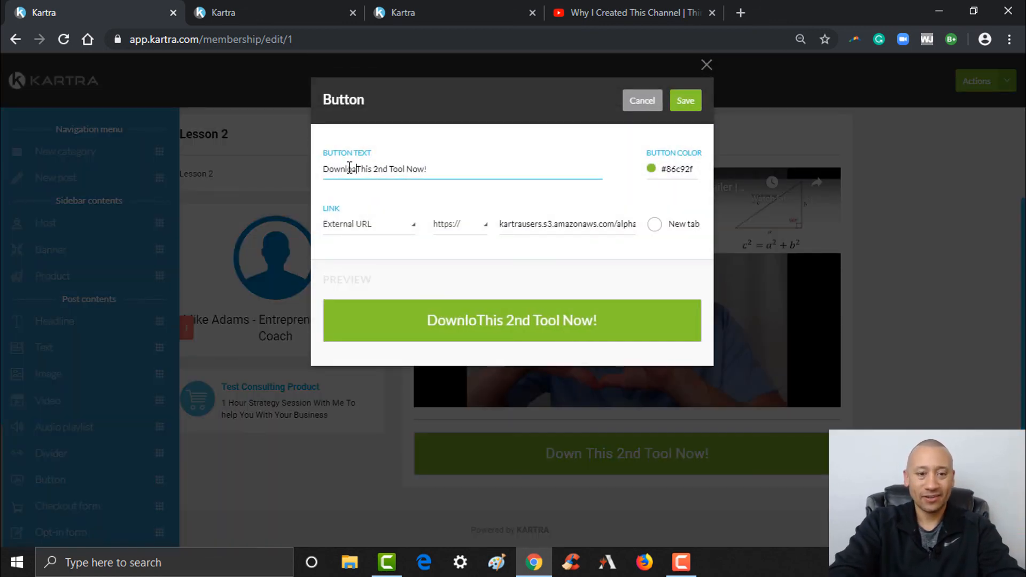
left_click(686, 104)
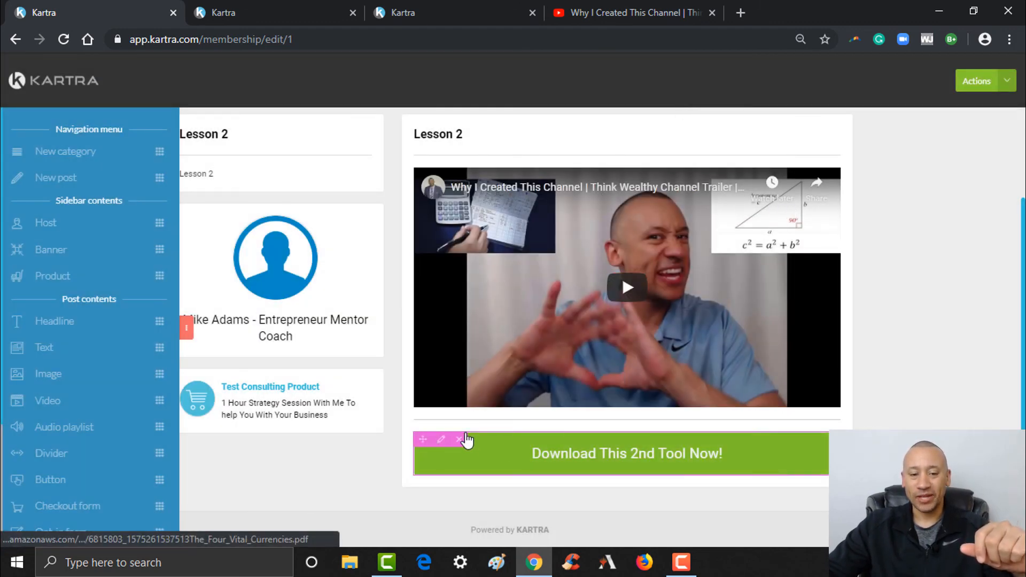
- Set the download button's link to open in a new tab and save
mouse_move(443, 443)
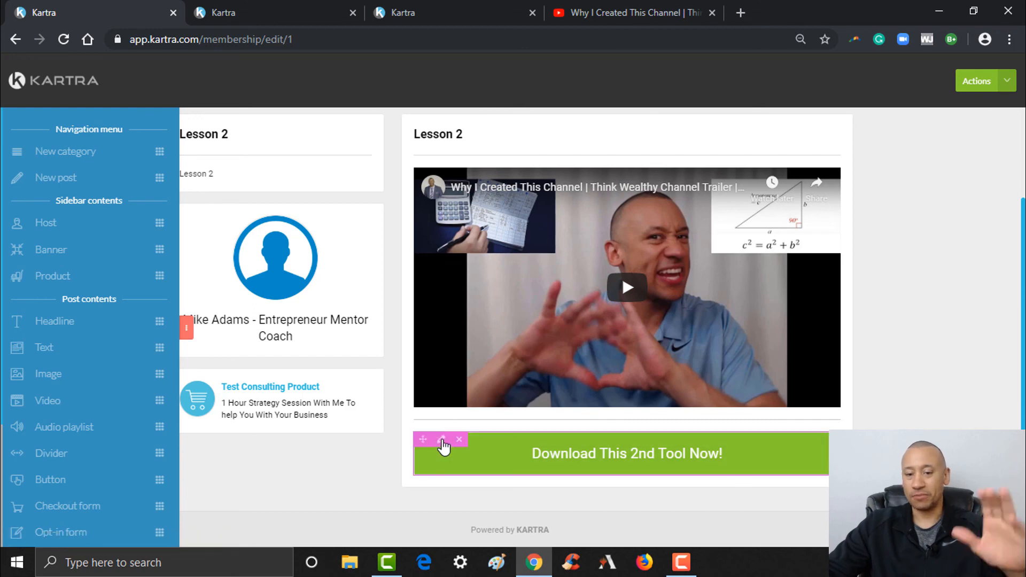
left_click(442, 440)
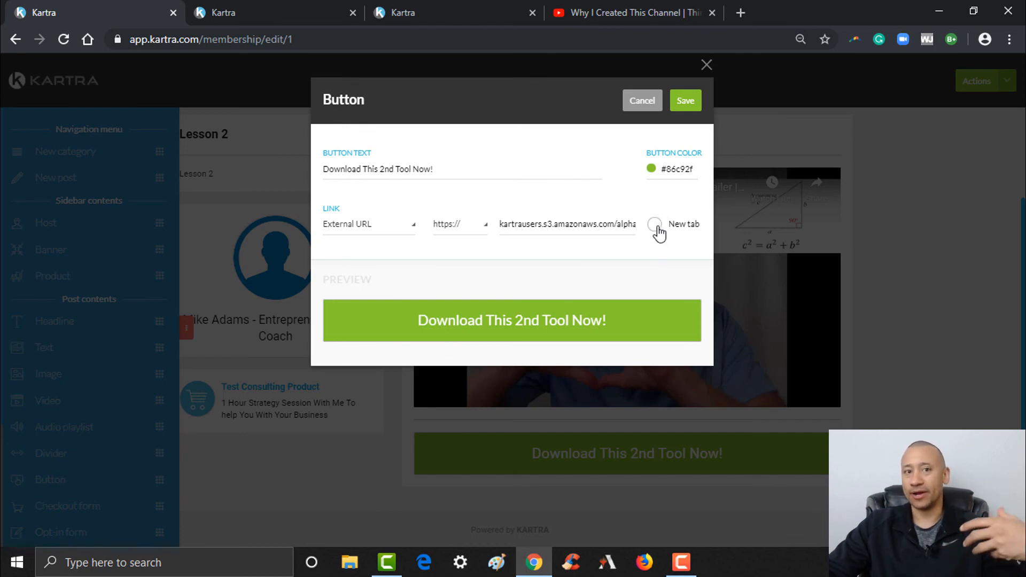
left_click(656, 225)
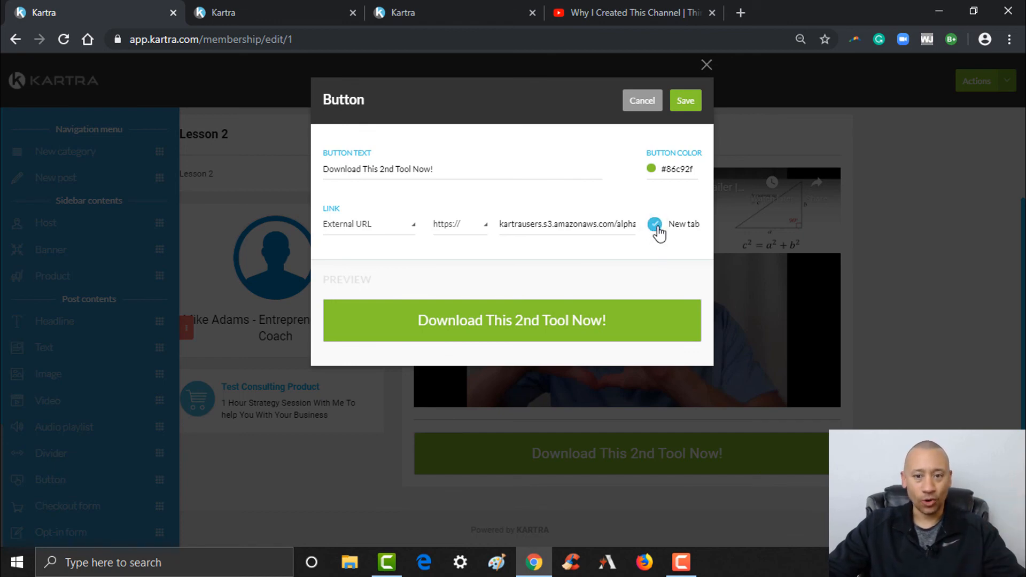
left_click(690, 108)
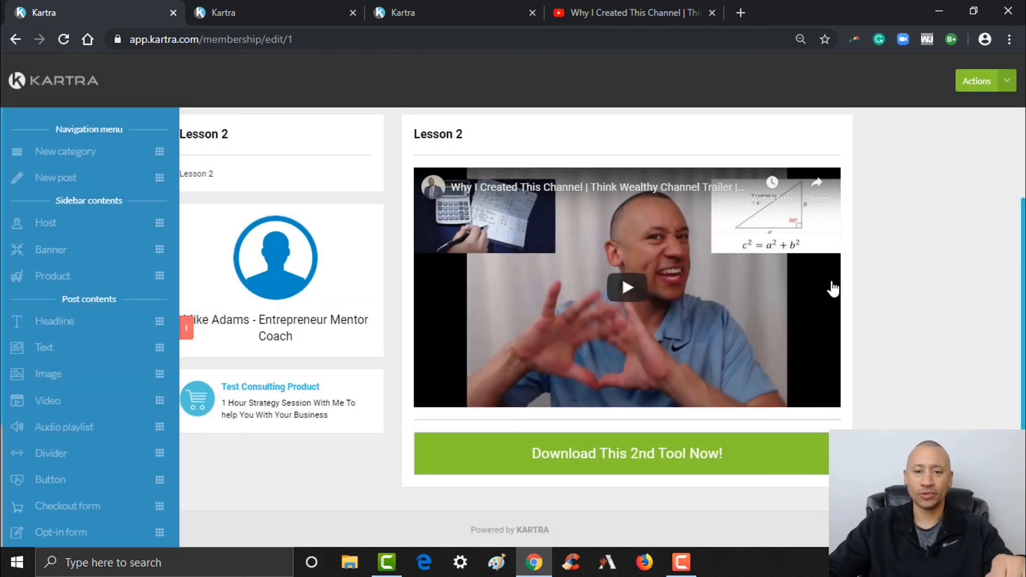
- Review the Lesson 2 page and choose Save progress from the Actions menu
scroll(535, 304, "up", 3)
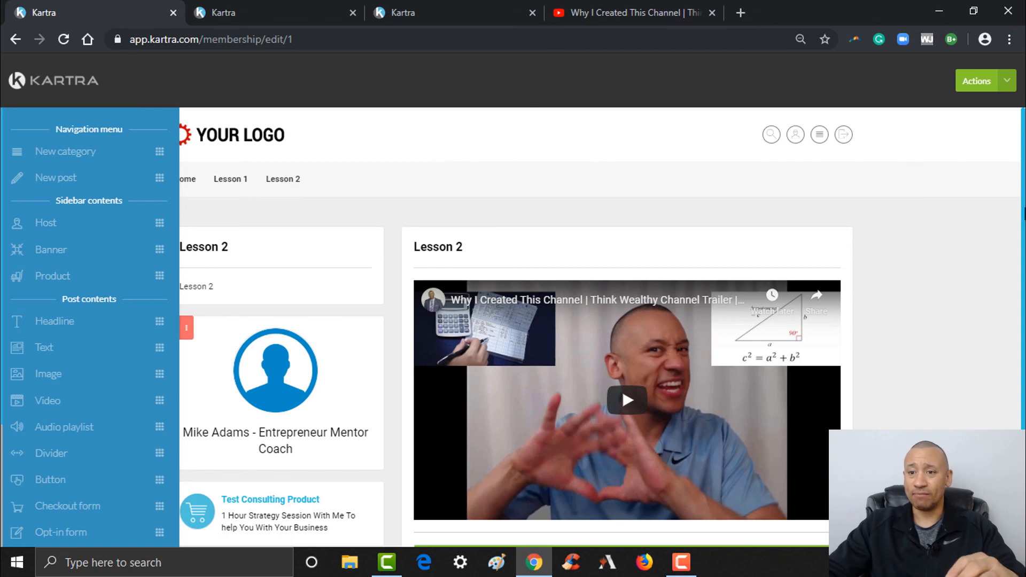
scroll(443, 246, "down", 2)
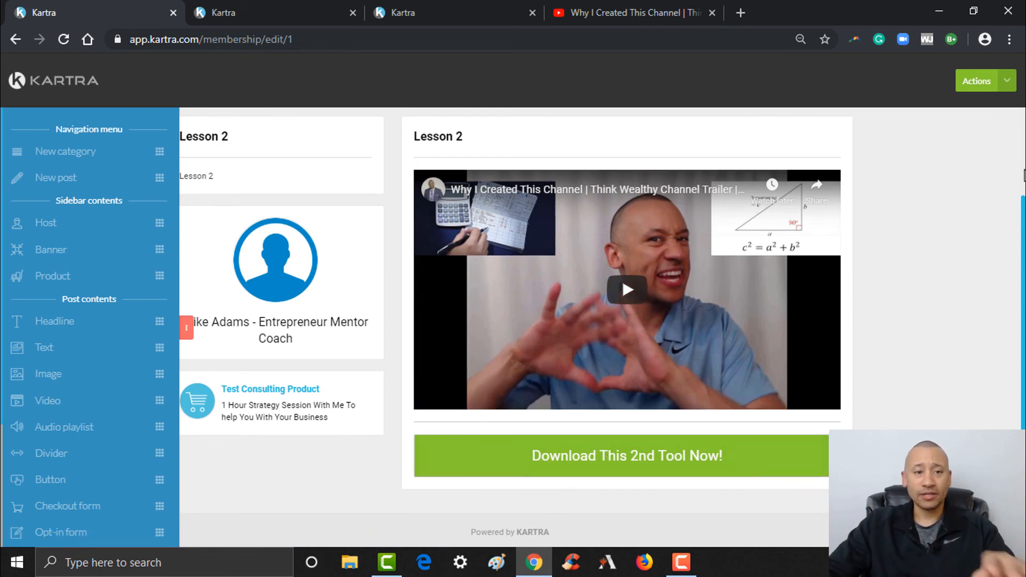
scroll(928, 155, "up", 2)
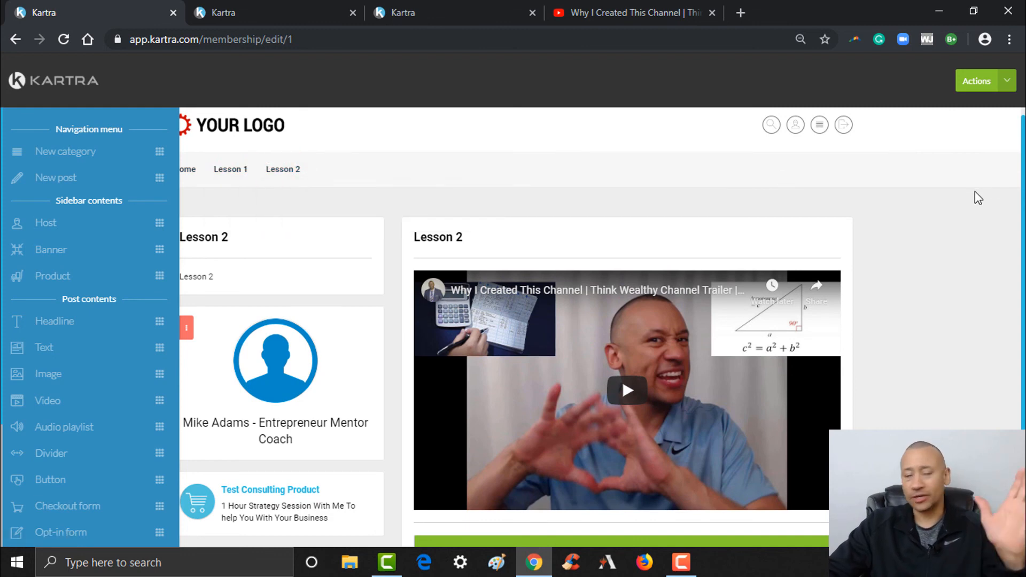
left_click(1009, 84)
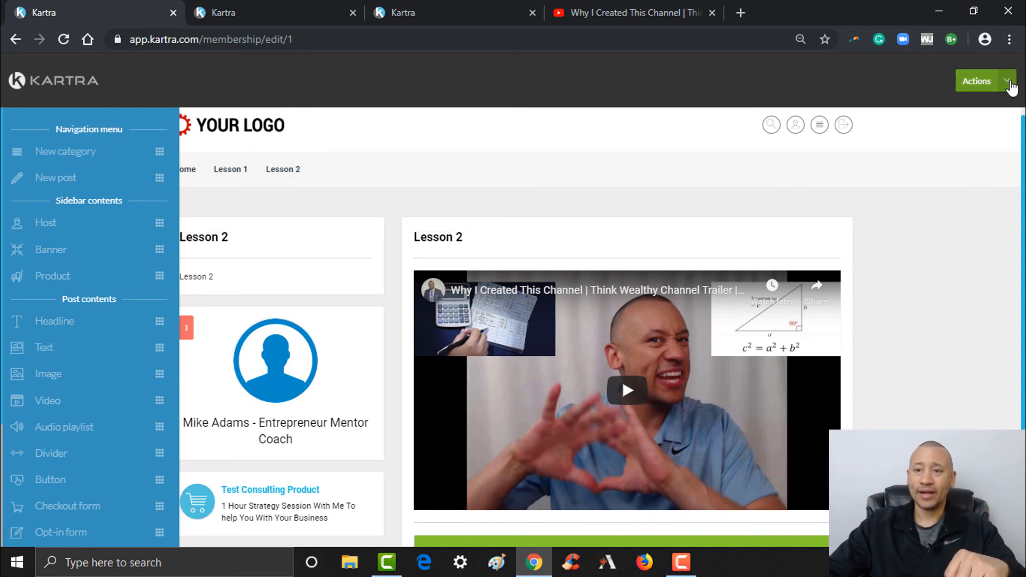
left_click(1009, 84)
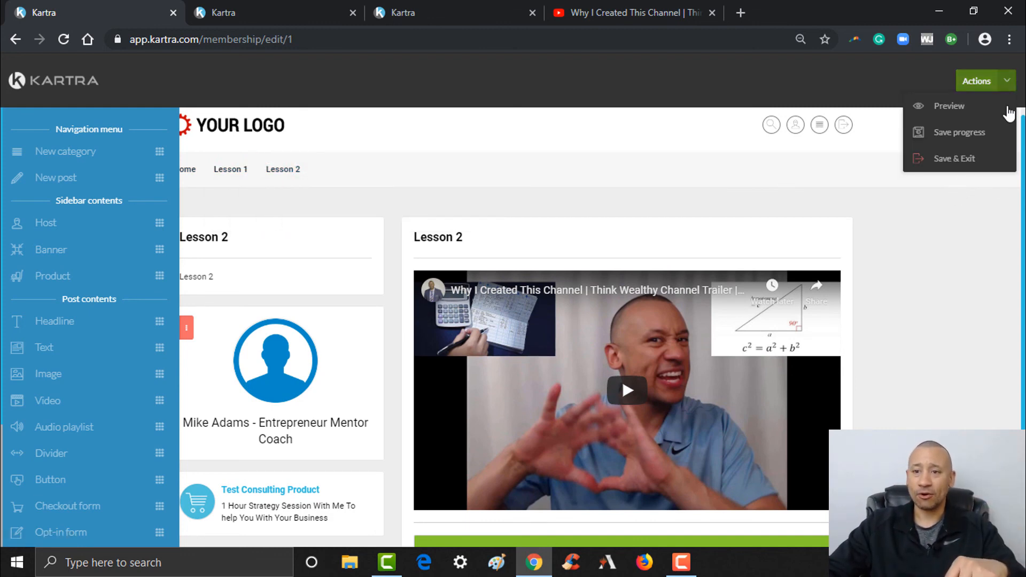
left_click(959, 133)
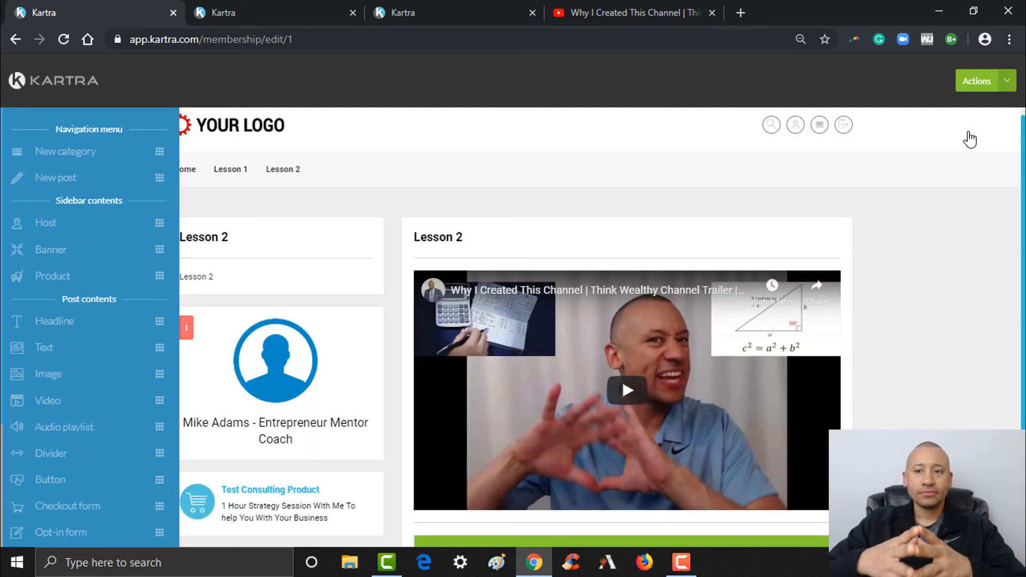
left_click(998, 86)
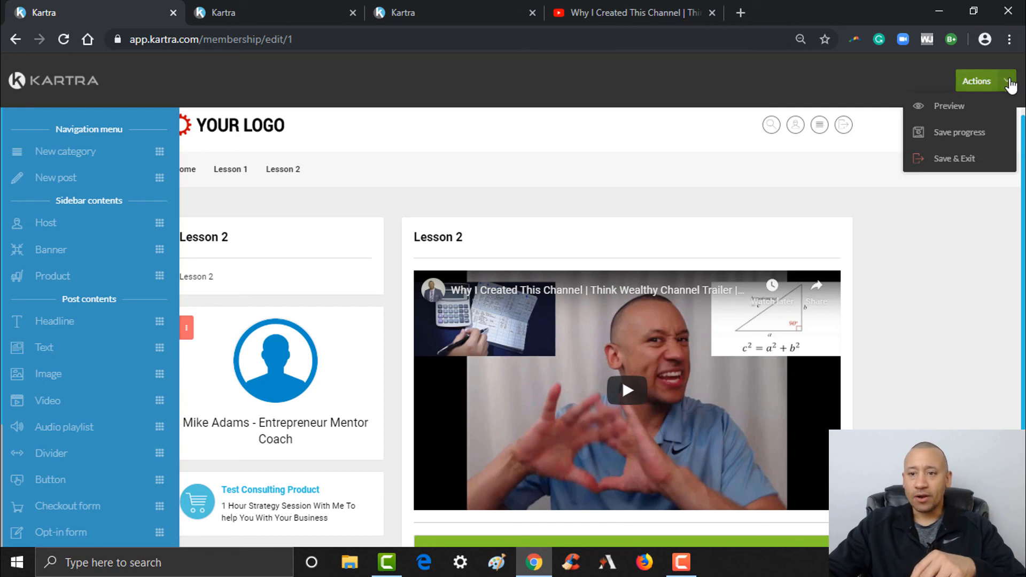
- Choose Save & Exit, pick the first portal template with the black colour scheme, and save
left_click(958, 159)
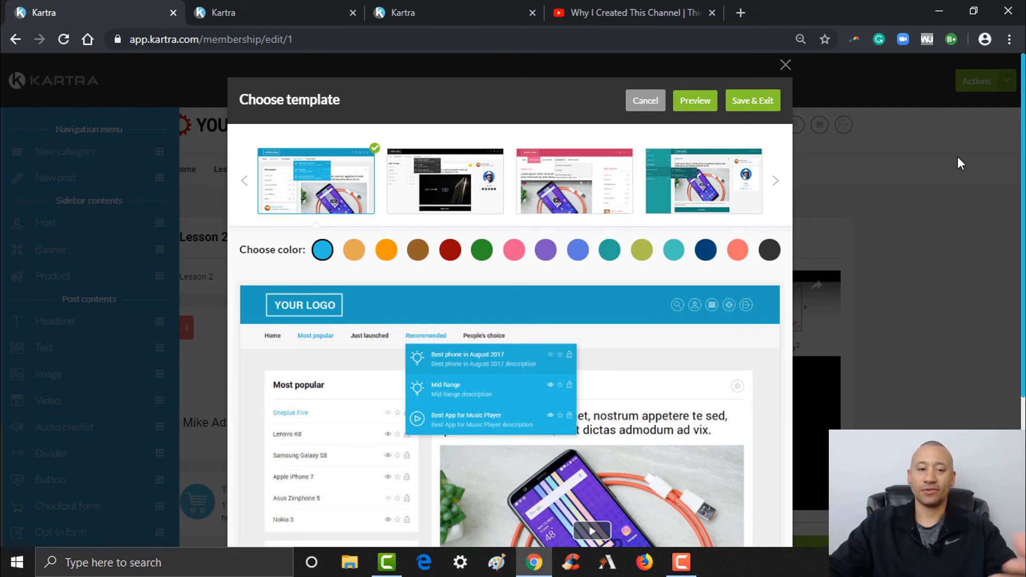
left_click_drag(1022, 217, 1023, 269)
left_click_drag(1023, 175, 1023, 114)
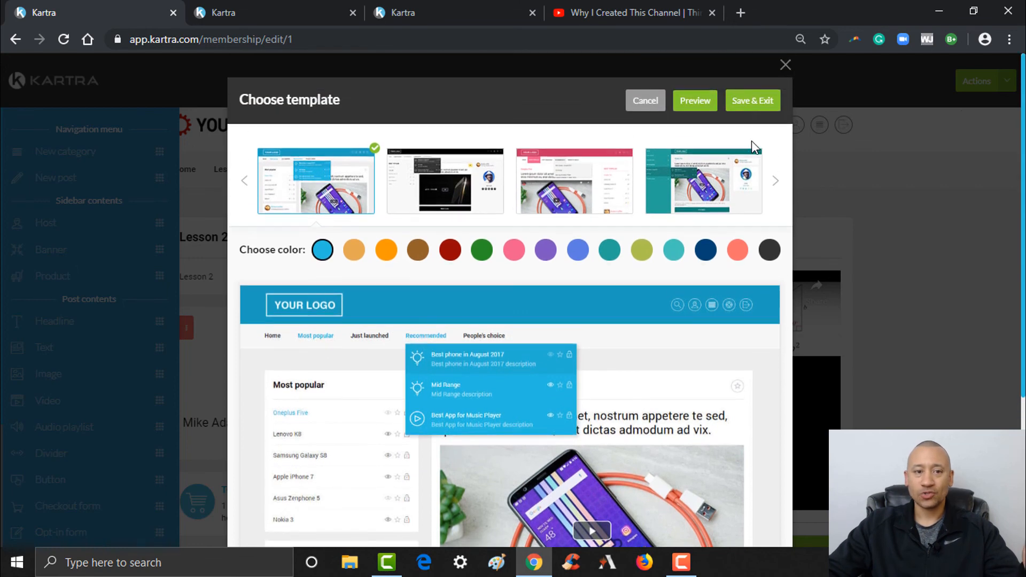
left_click(446, 181)
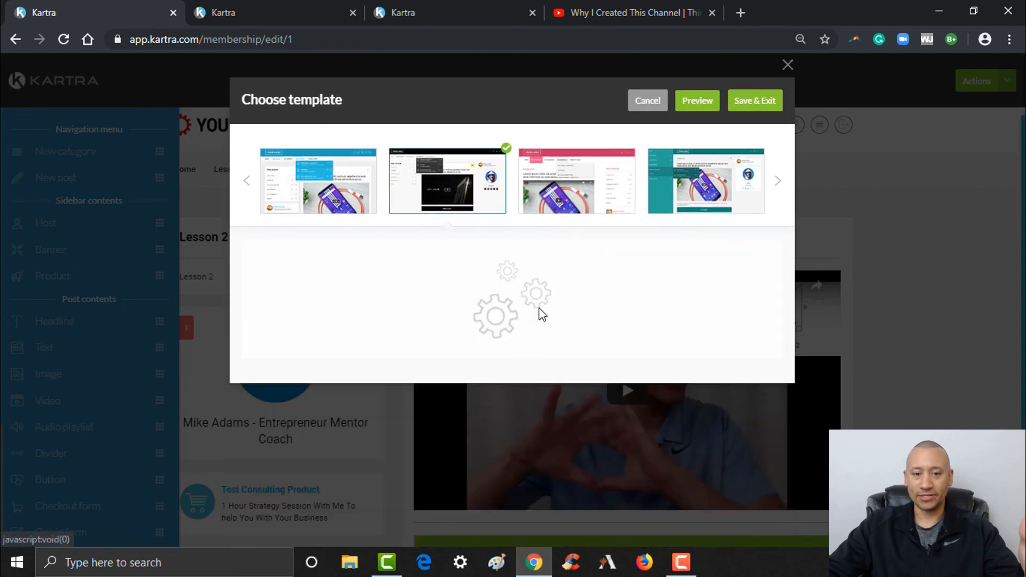
scroll(759, 377, "down", 1)
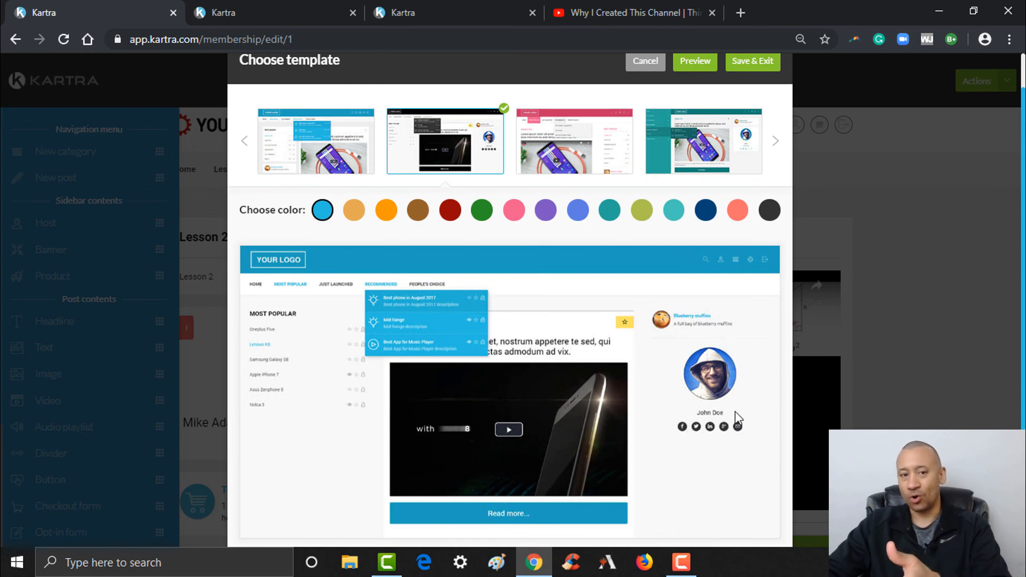
left_click(594, 152)
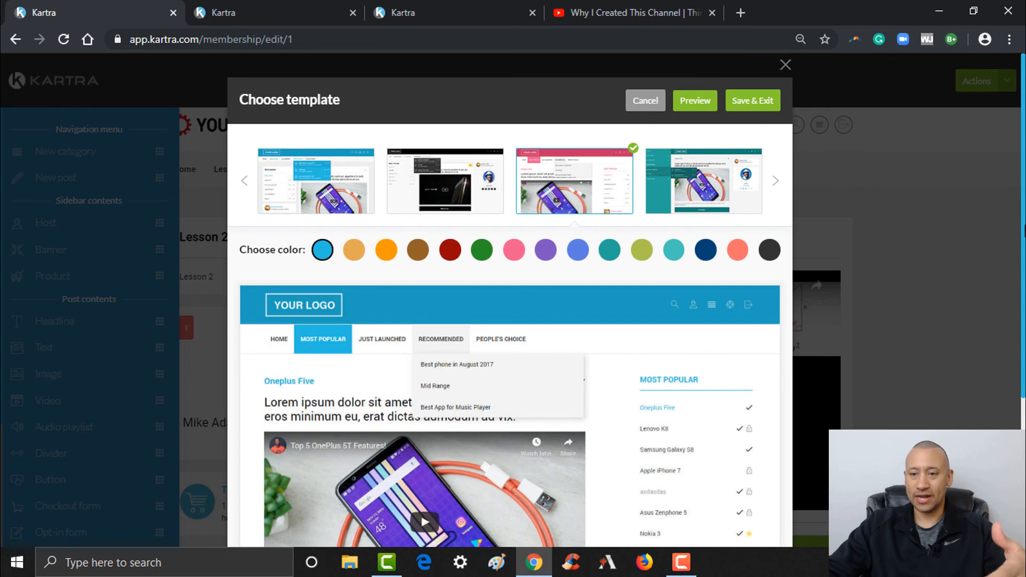
scroll(635, 336, "down", 1)
scroll(509, 321, "down", 3)
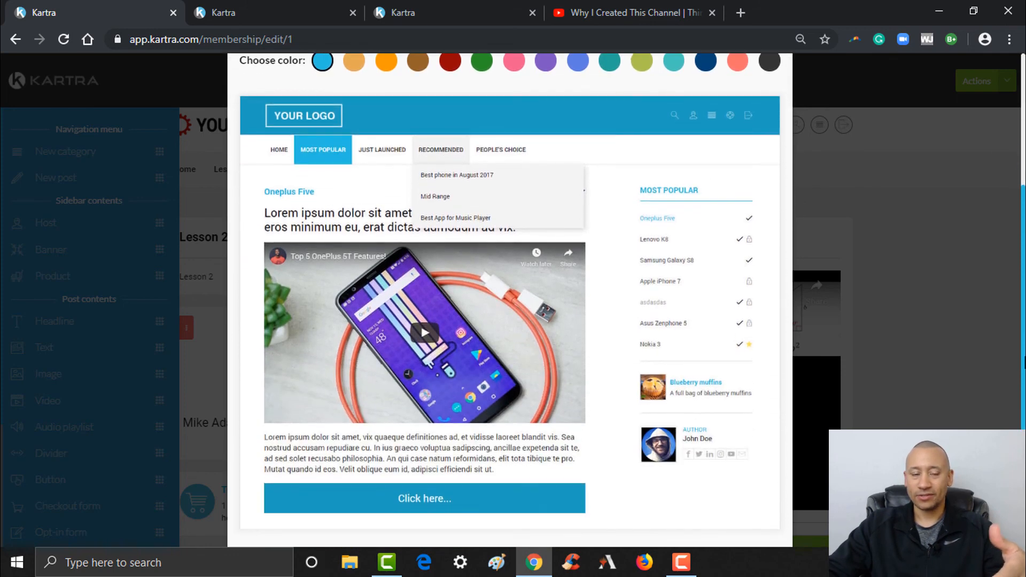
scroll(509, 320, "up", 4)
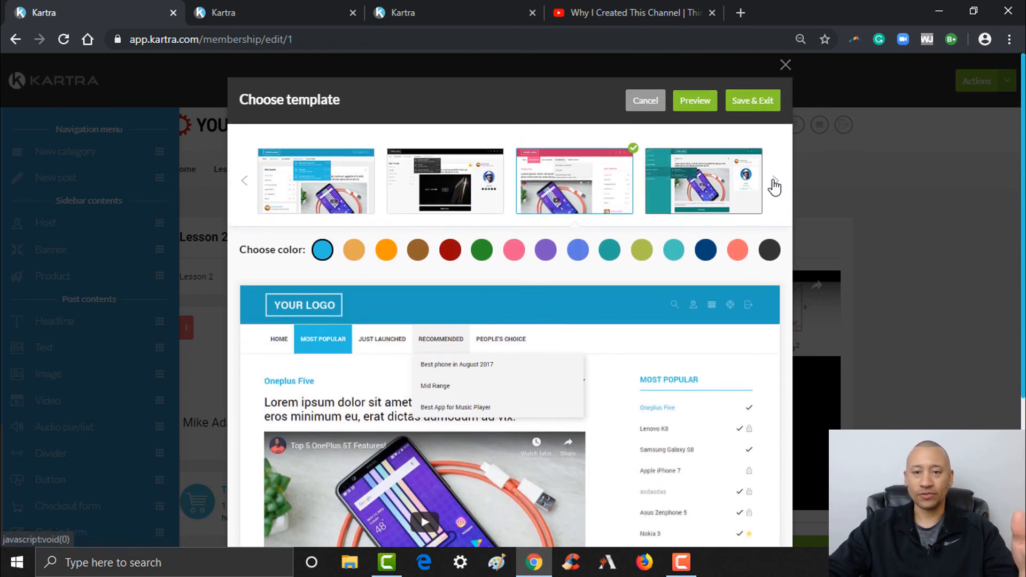
left_click(774, 187)
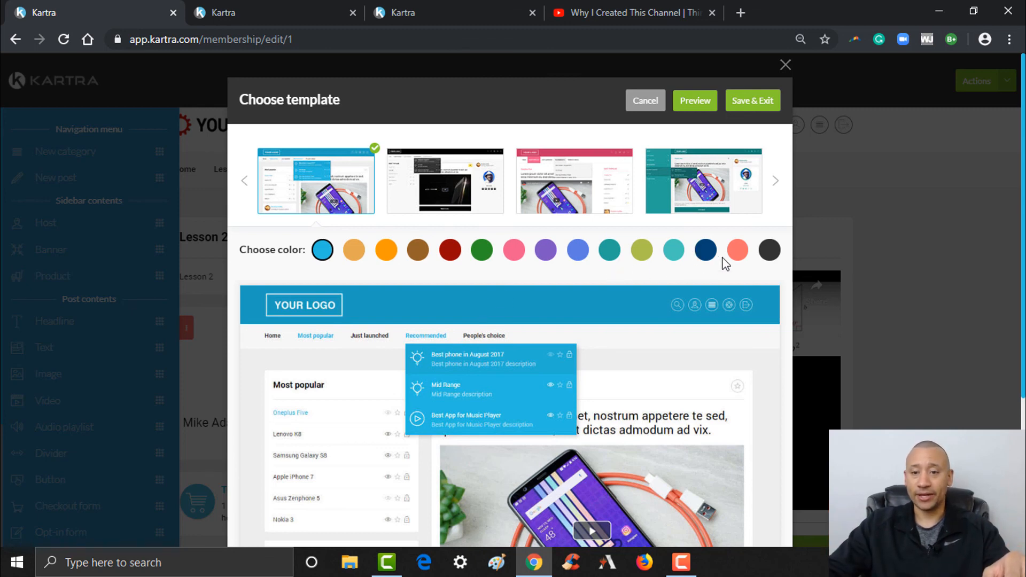
left_click(770, 250)
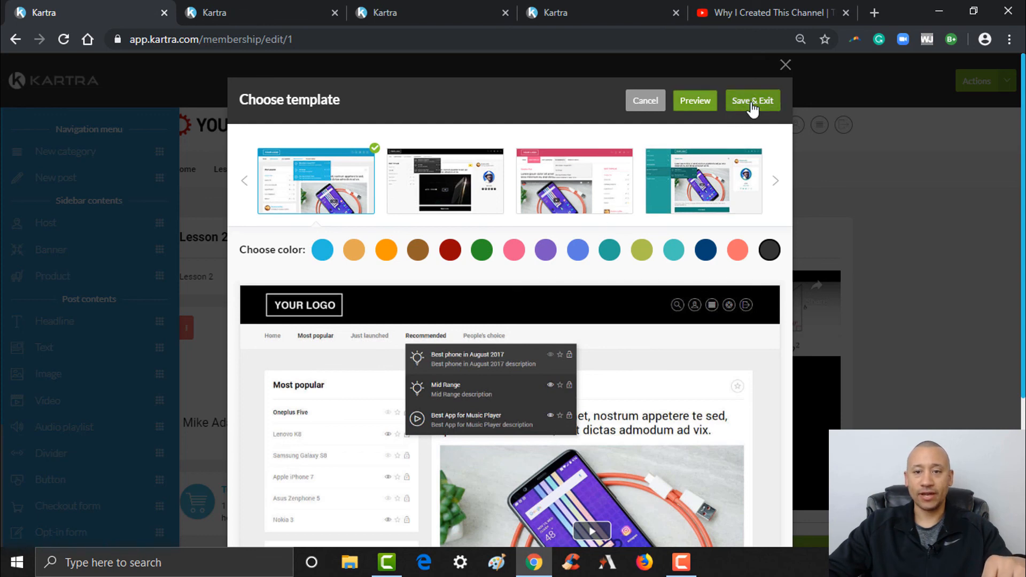
left_click(751, 102)
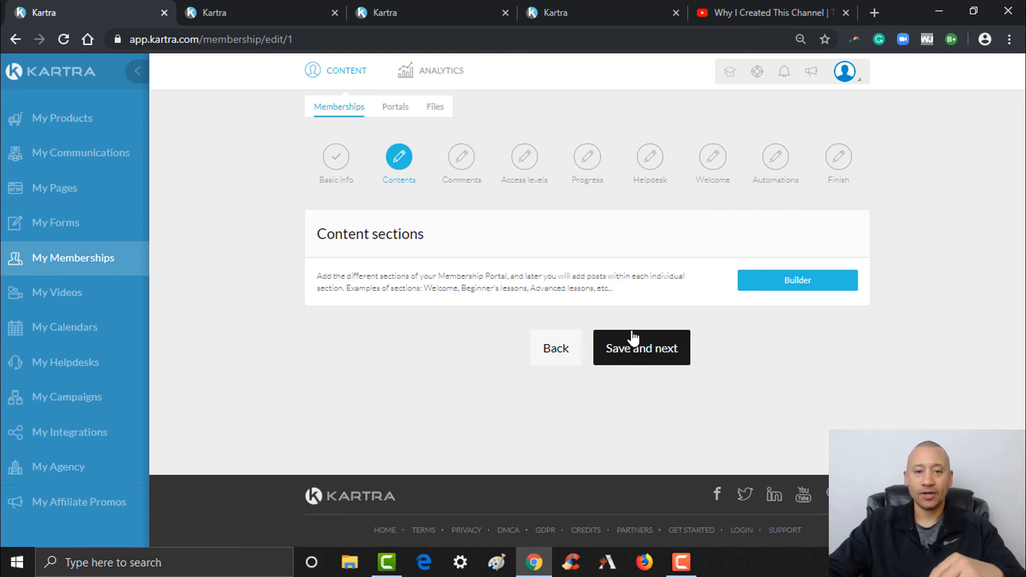
- Enable comments on the Lesson 1 and Lesson 2 posts and save the setting
left_click(660, 353)
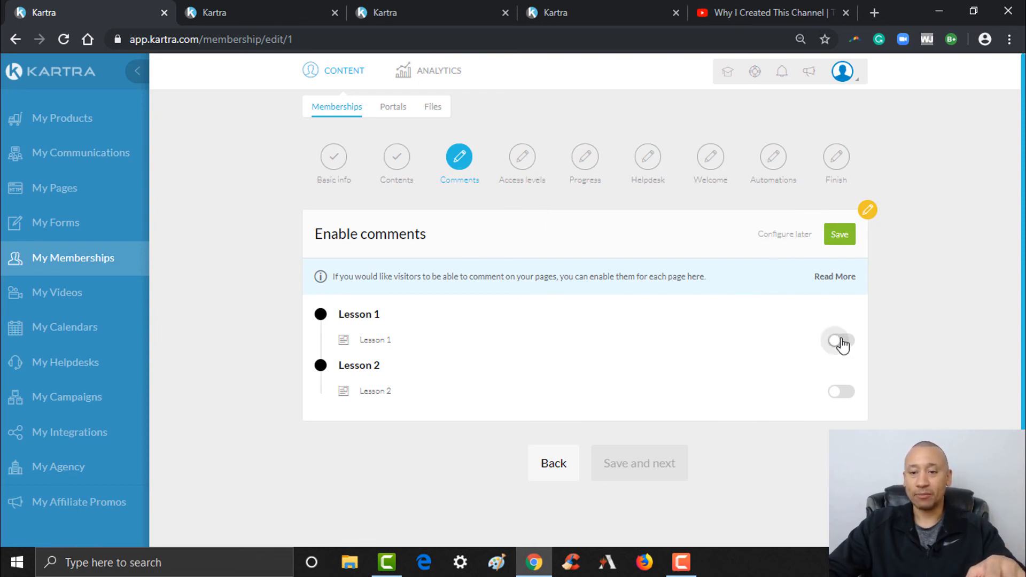
left_click(850, 396)
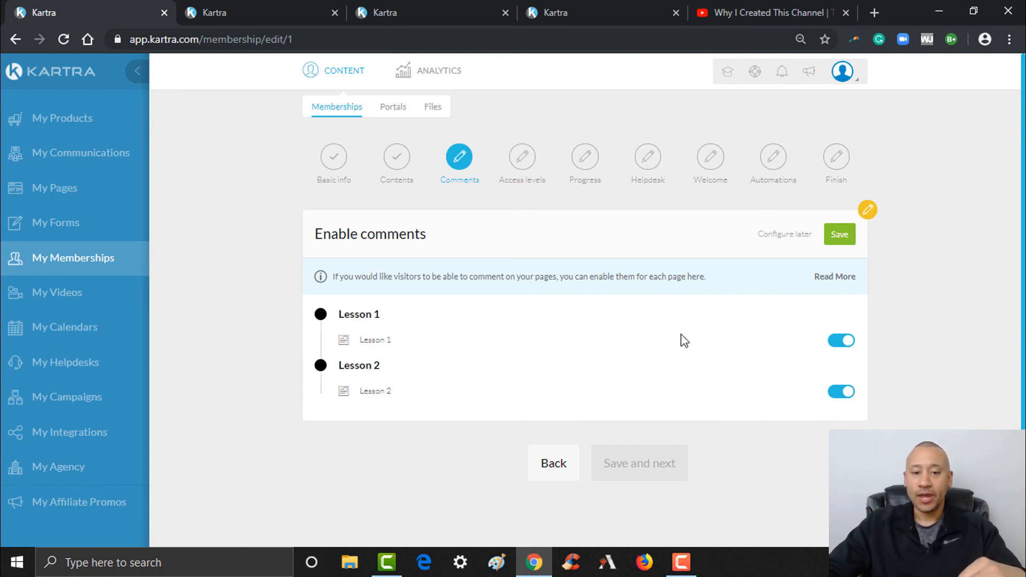
left_click(839, 239)
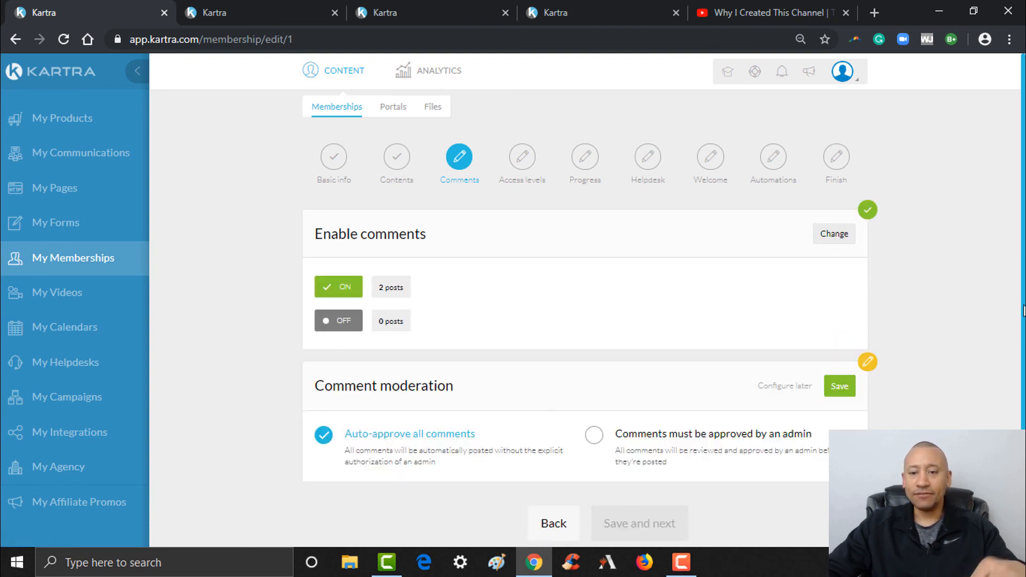
- Set comment moderation to 'Comments must be approved by an admin', save, and advance to access levels
scroll(527, 341, "down", 2)
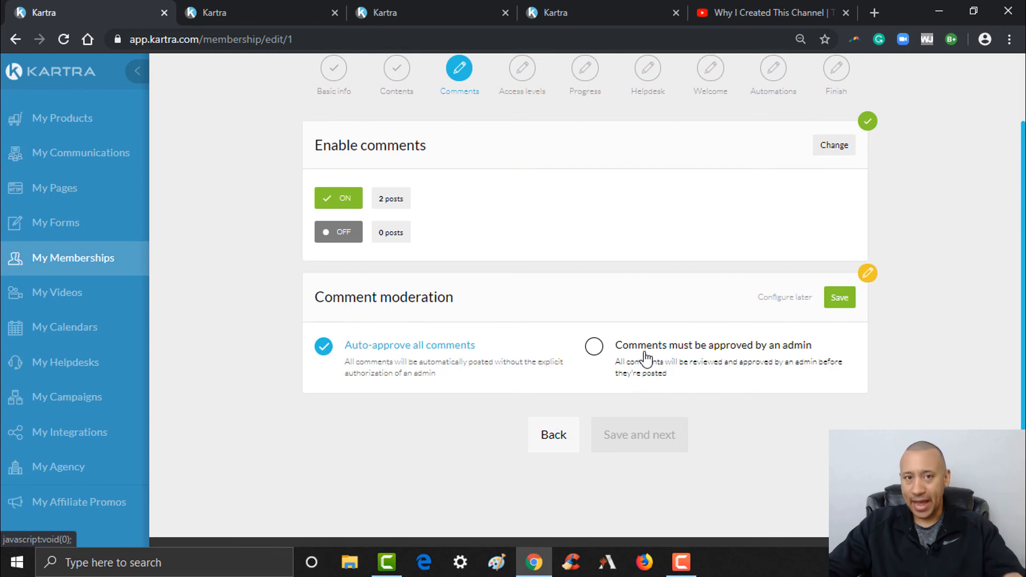
left_click(595, 349)
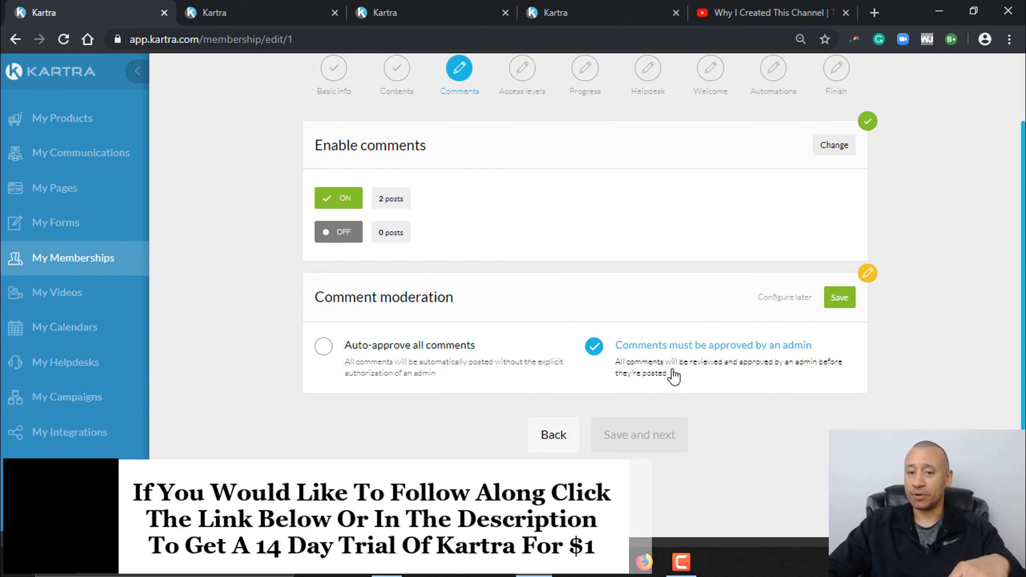
left_click(844, 298)
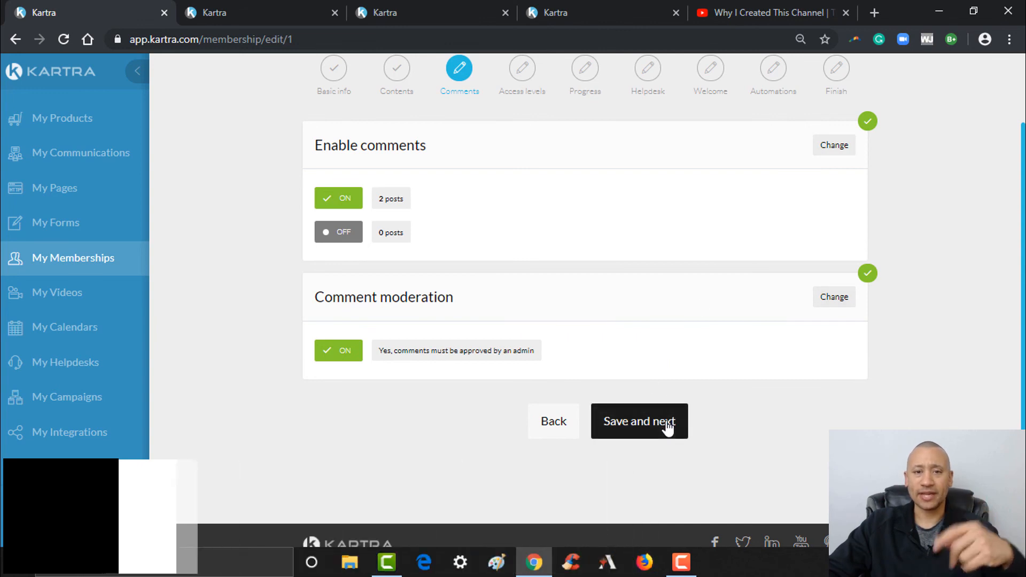
left_click(668, 426)
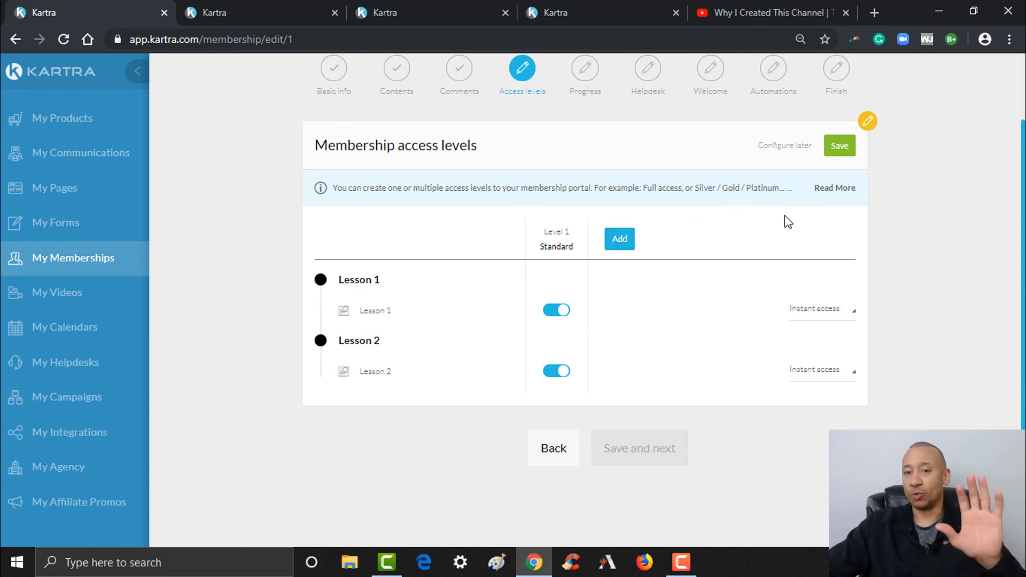
- Save Level 1 Standard access, then display the progress bar without forcing linear progression, and continue
left_click(840, 152)
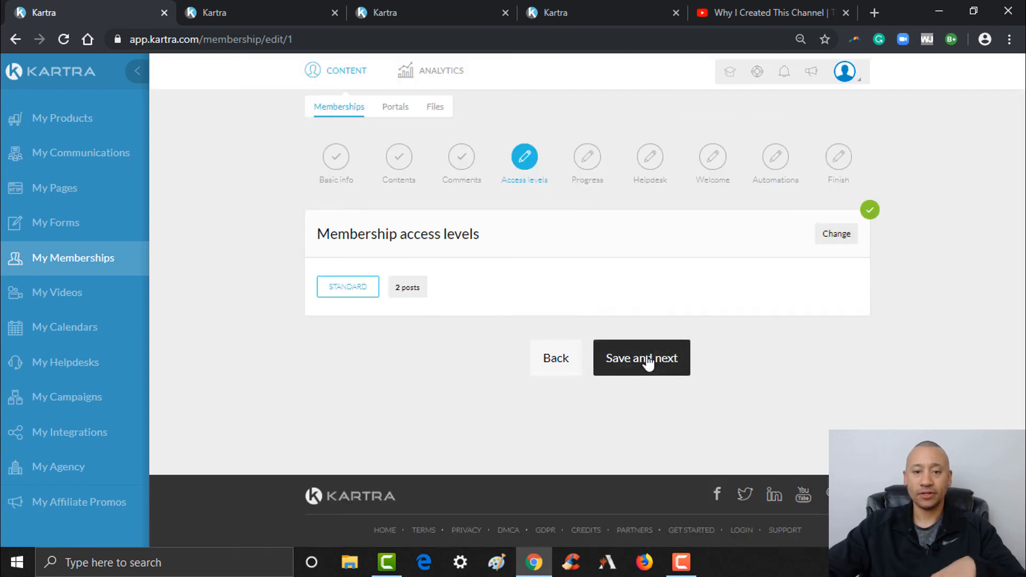
left_click(647, 363)
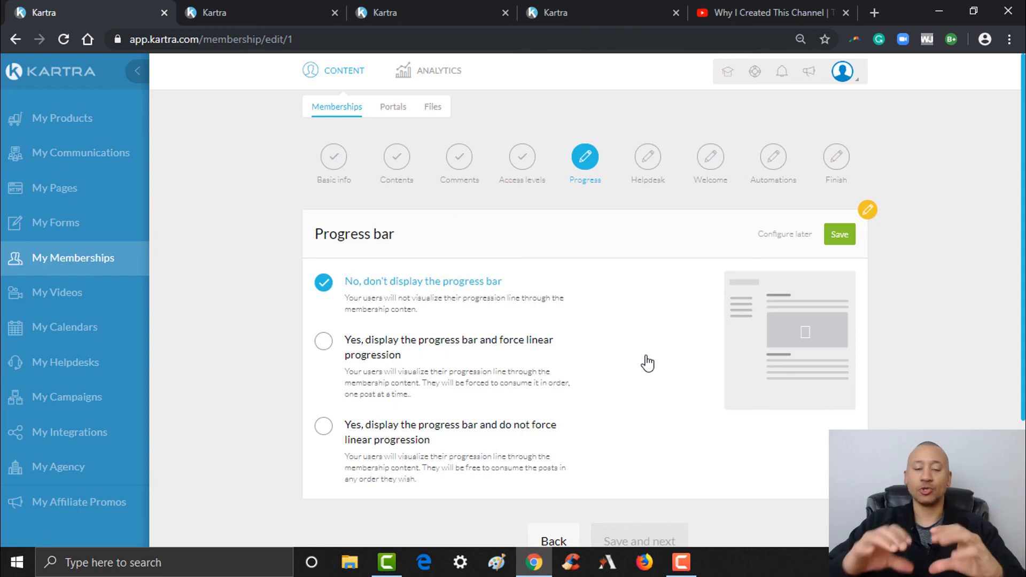
left_click(414, 352)
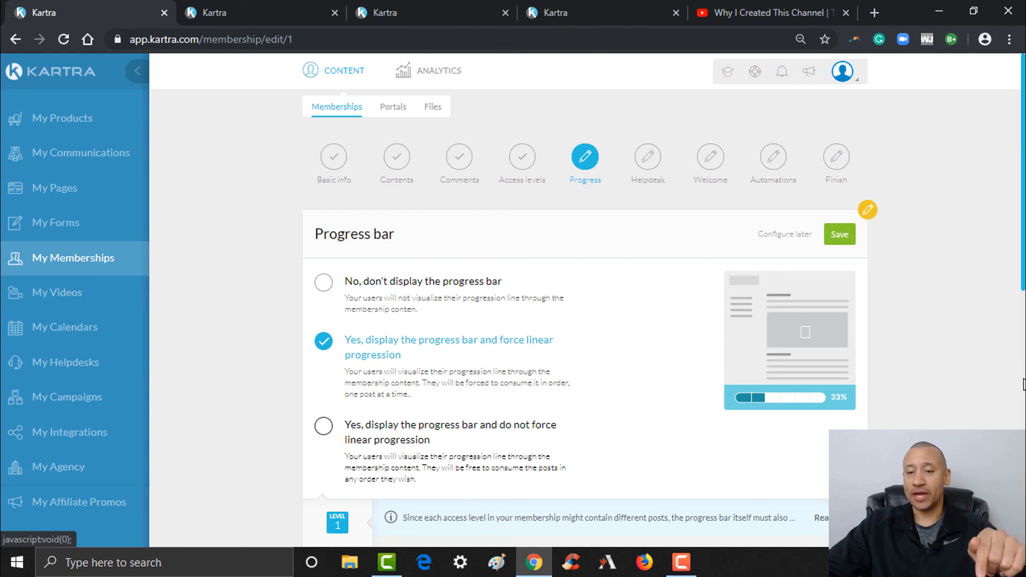
scroll(806, 412, "down", 1)
left_click_drag(1024, 309, 1024, 321)
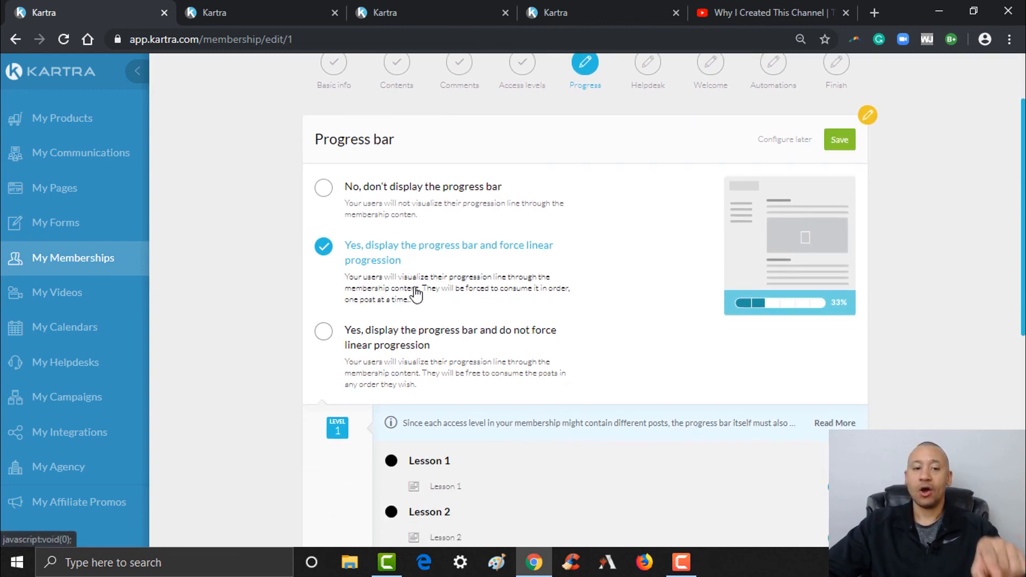
left_click(397, 348)
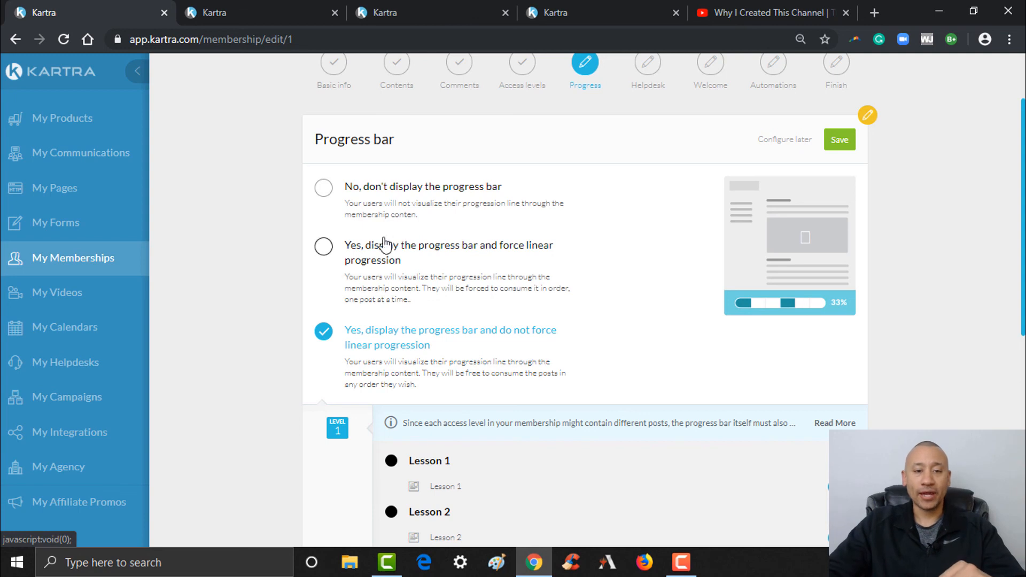
left_click(324, 247)
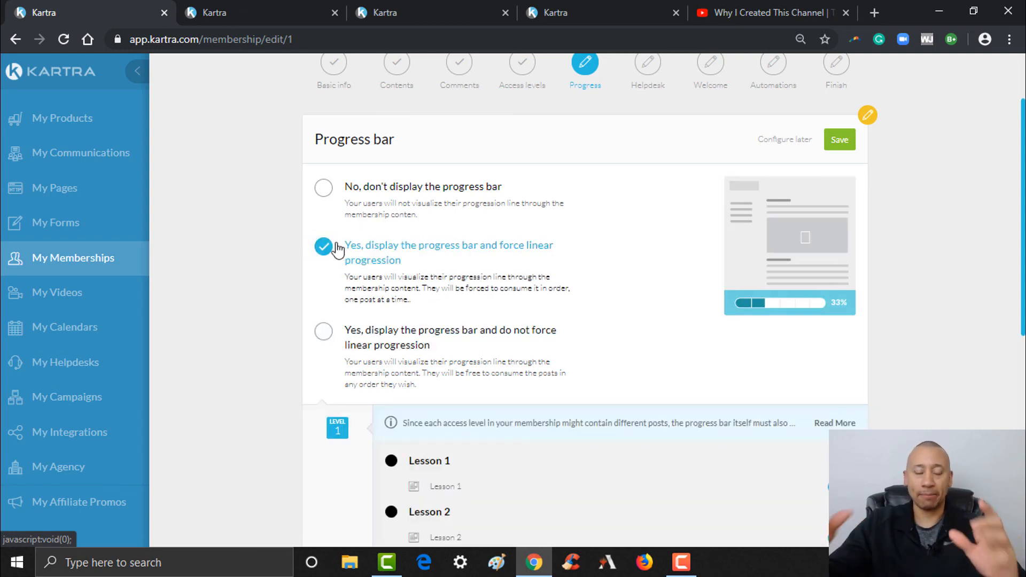
left_click(328, 343)
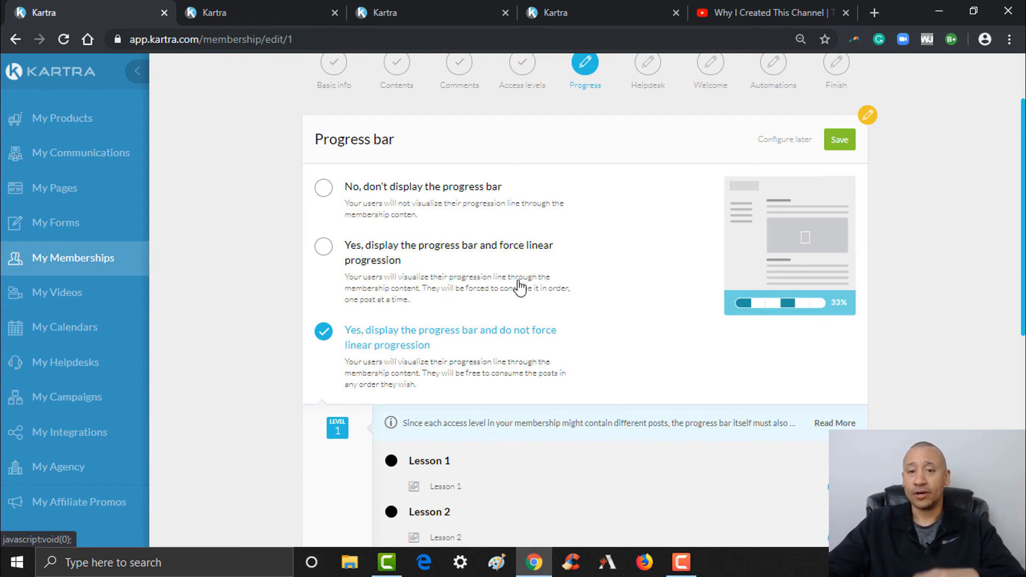
left_click(845, 139)
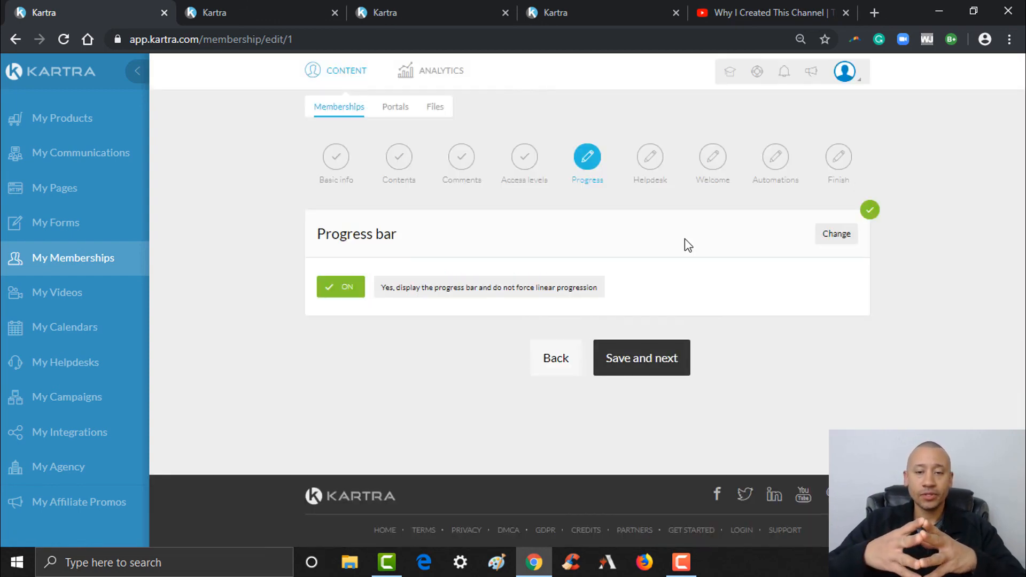
left_click(673, 358)
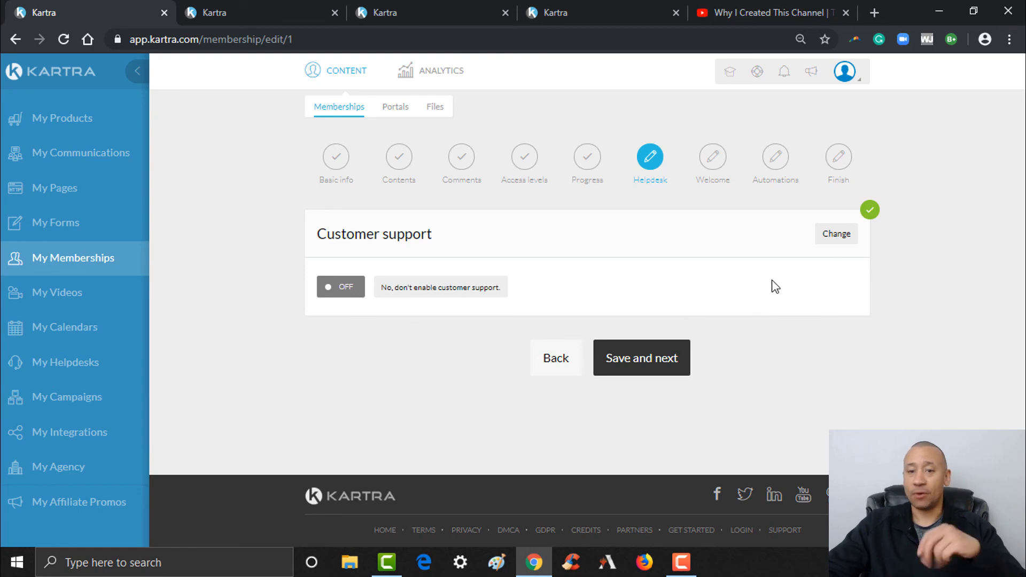
- Leave Customer support OFF on the Helpdesk step and advance to the Welcome step
left_click(658, 360)
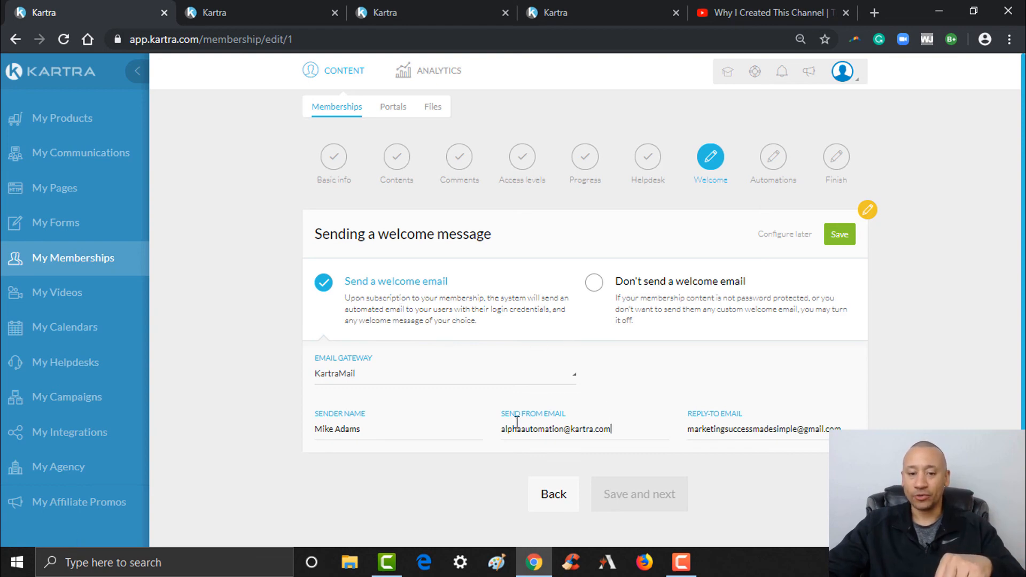
- Set both Send From Email and Reply-To Email to the support address and save
left_click_drag(609, 428, 484, 424)
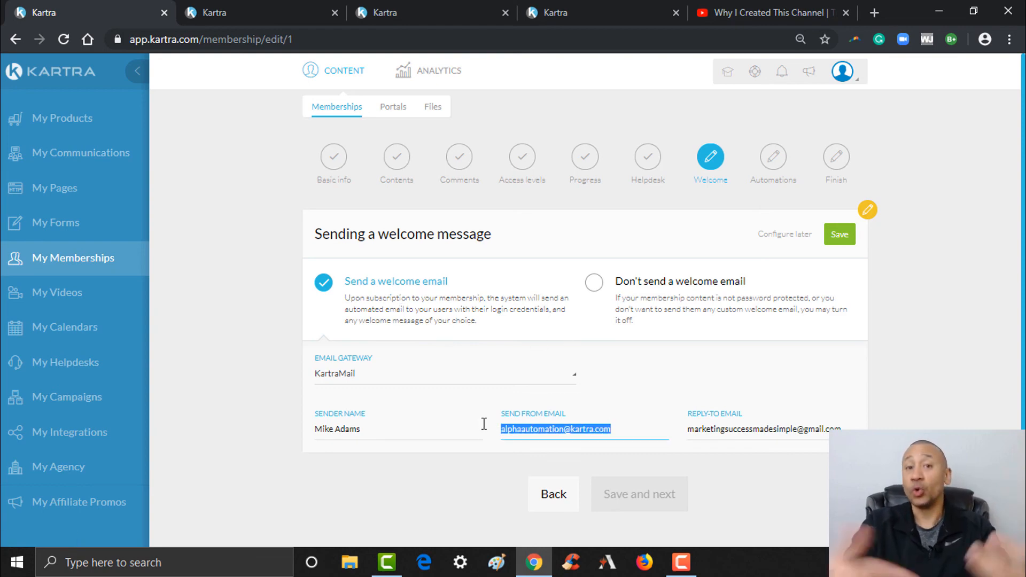
key("BackSpace")
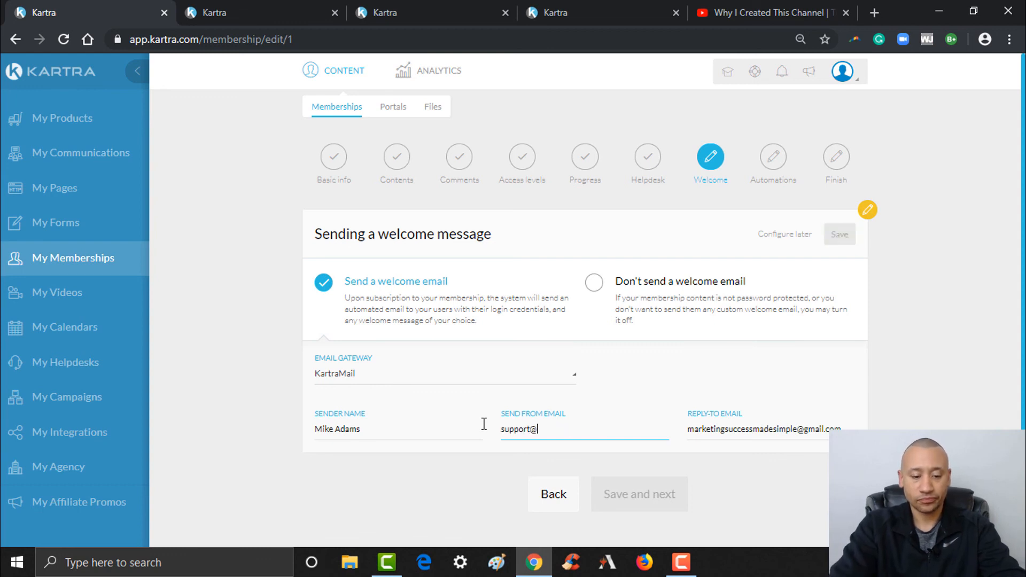
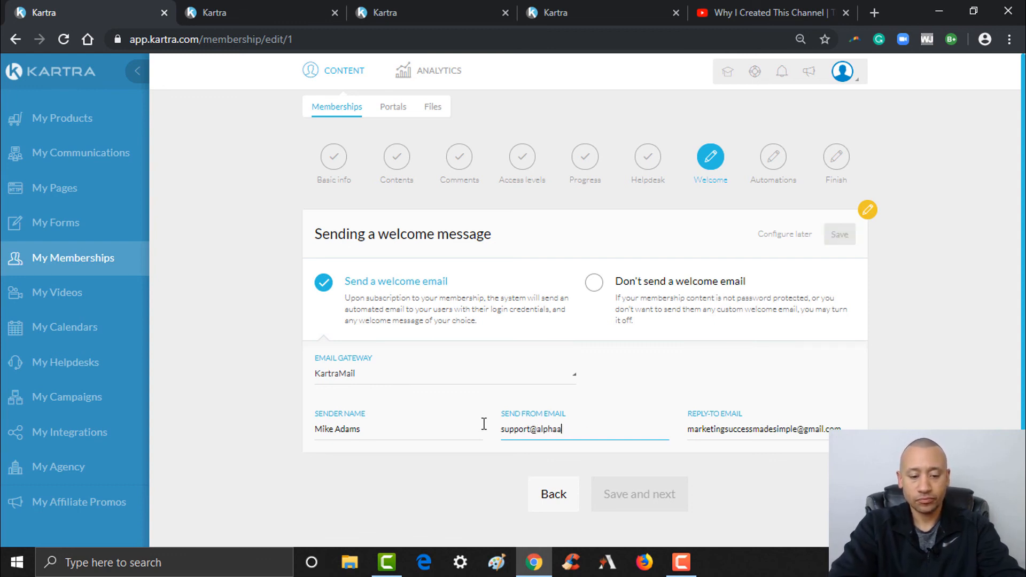
key("ctrl+a")
key("ctrl+c")
left_click(718, 430)
key("ctrl+a")
key("ctrl+v")
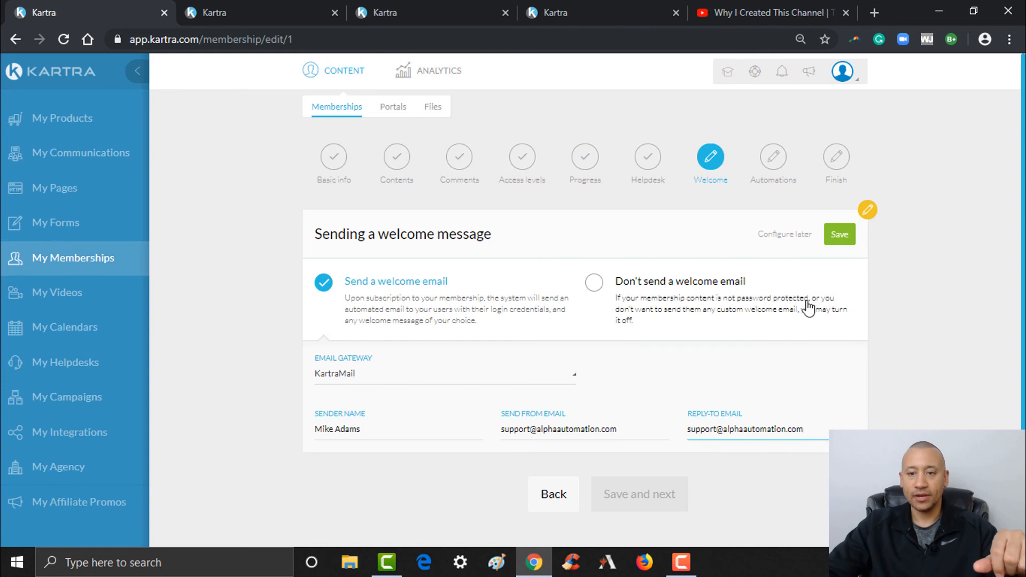
left_click(841, 240)
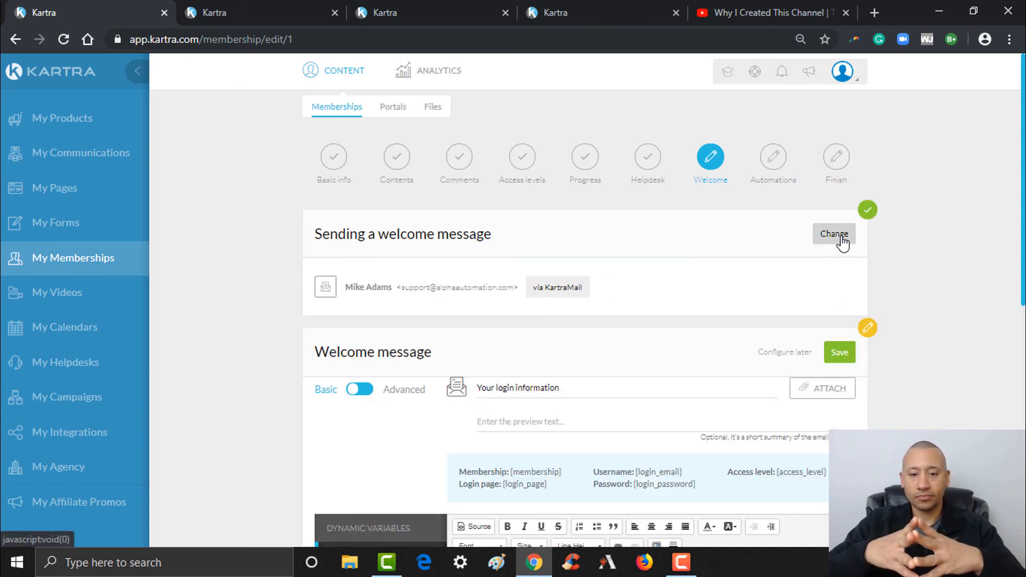
- Review and save the welcome message with subject 'Your login information'
left_click_drag(1023, 231, 1023, 326)
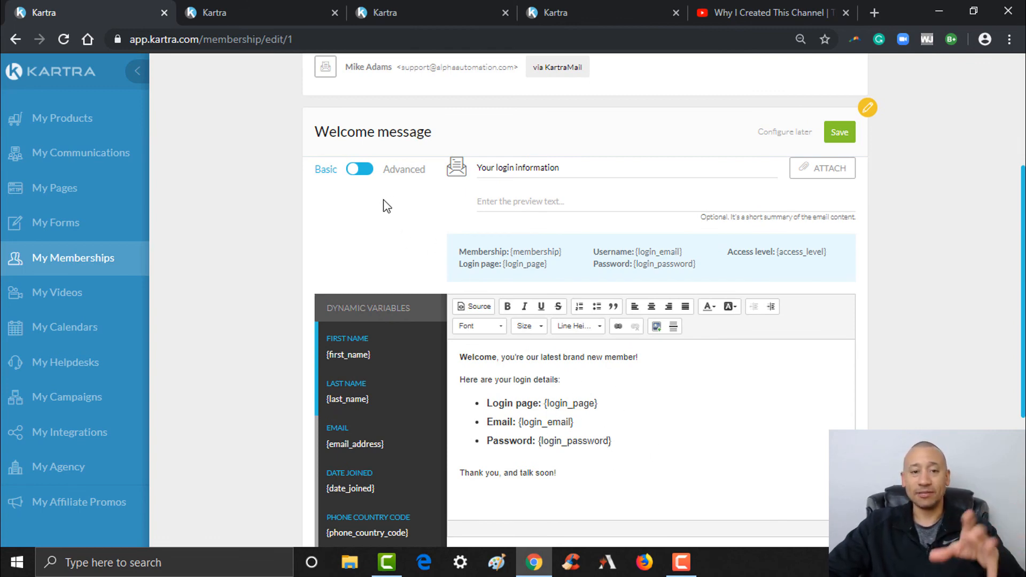
left_click(564, 170)
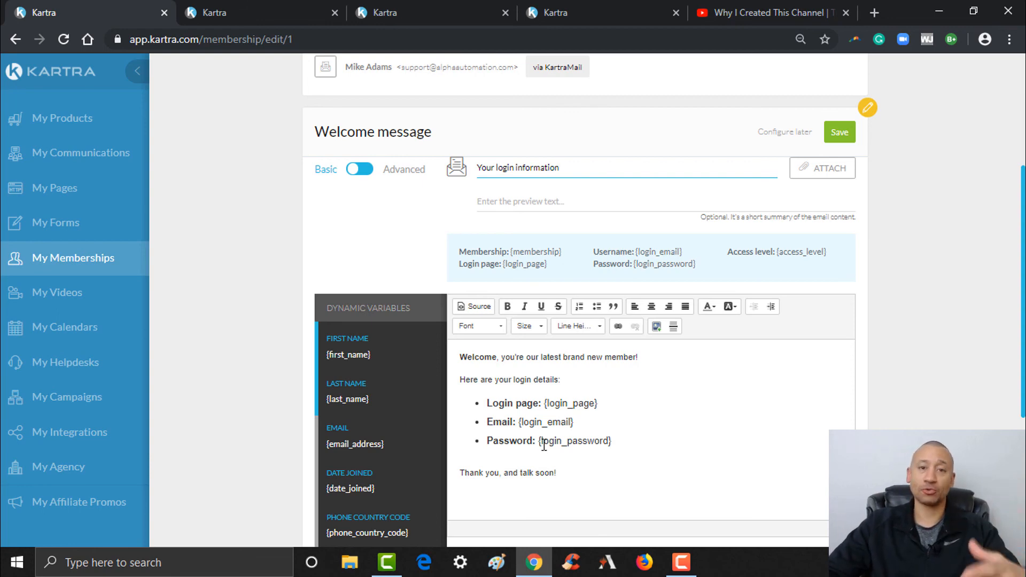
scroll(1021, 381, "up", 2)
scroll(1022, 380, "down", 5)
scroll(1022, 380, "up", 4)
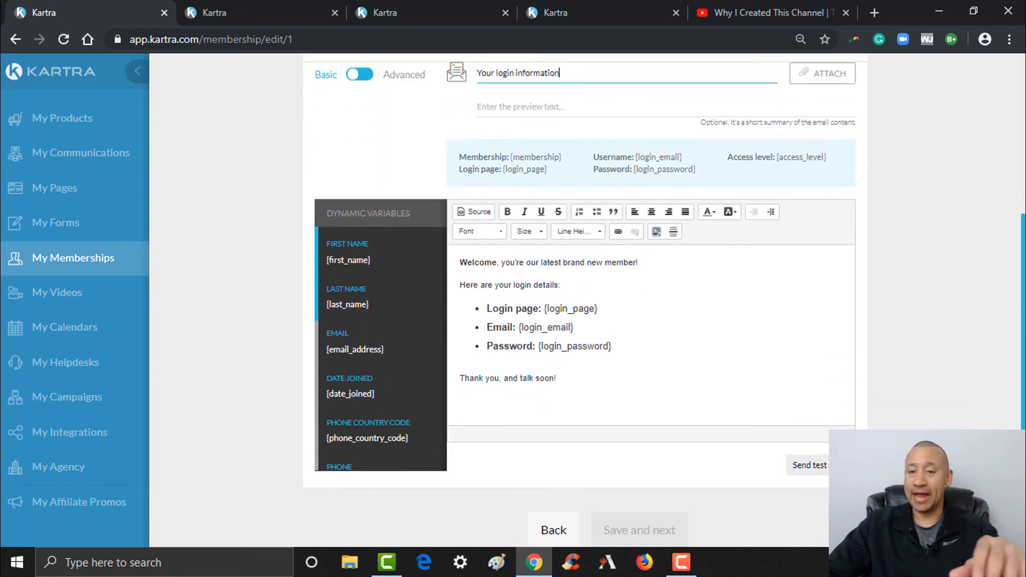
left_click(839, 227)
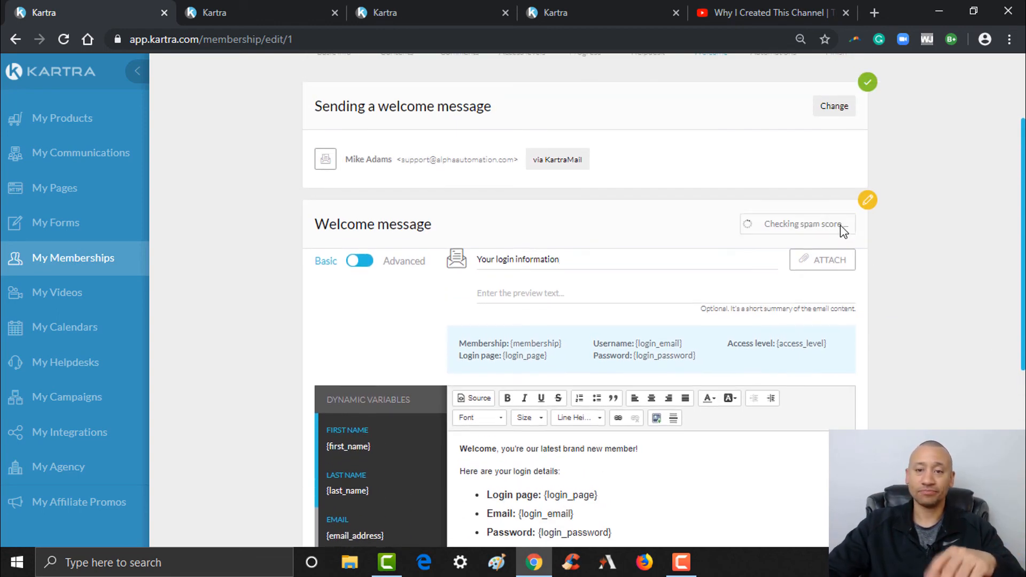
- Advance to the Automations step and switch Assign tags to 'Yes, assign tags'
left_click(665, 373)
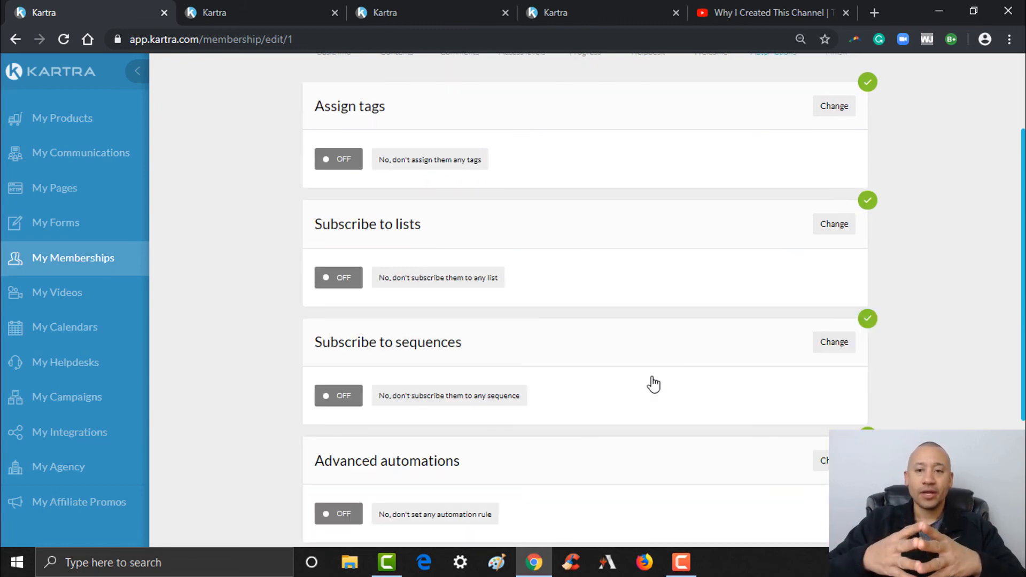
left_click_drag(1022, 297, 1023, 224)
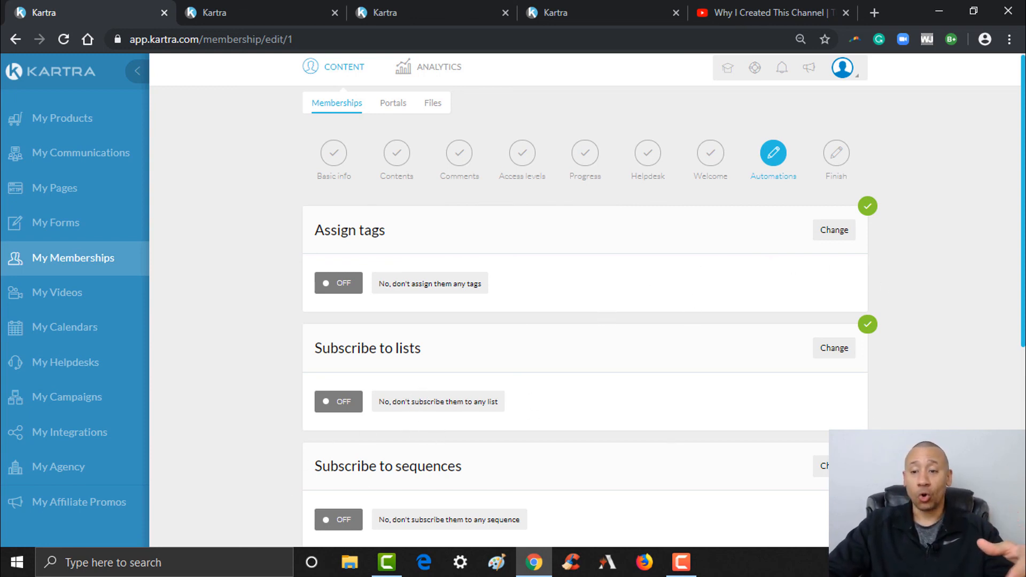
scroll(537, 387, "down", 2)
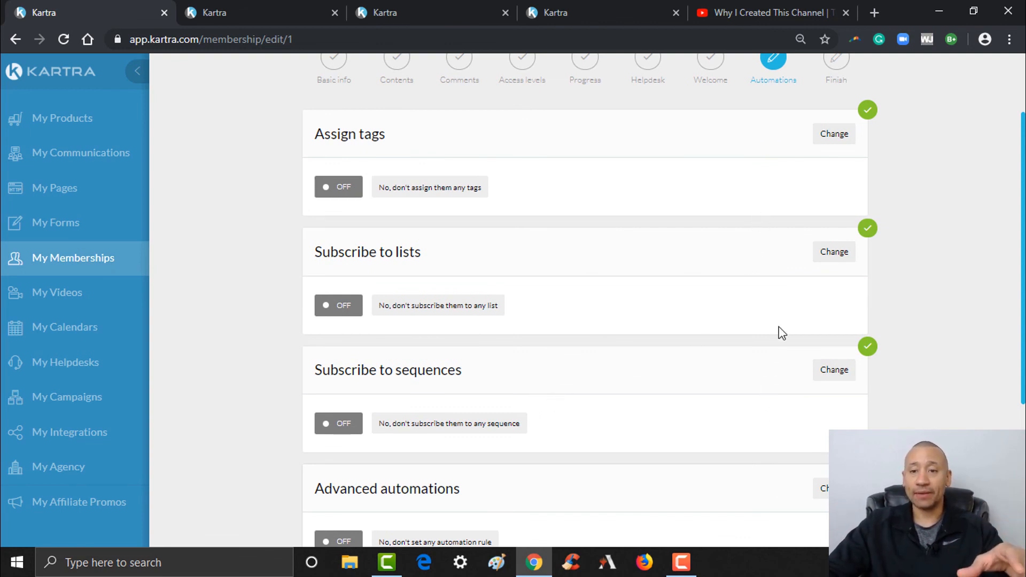
left_click(835, 140)
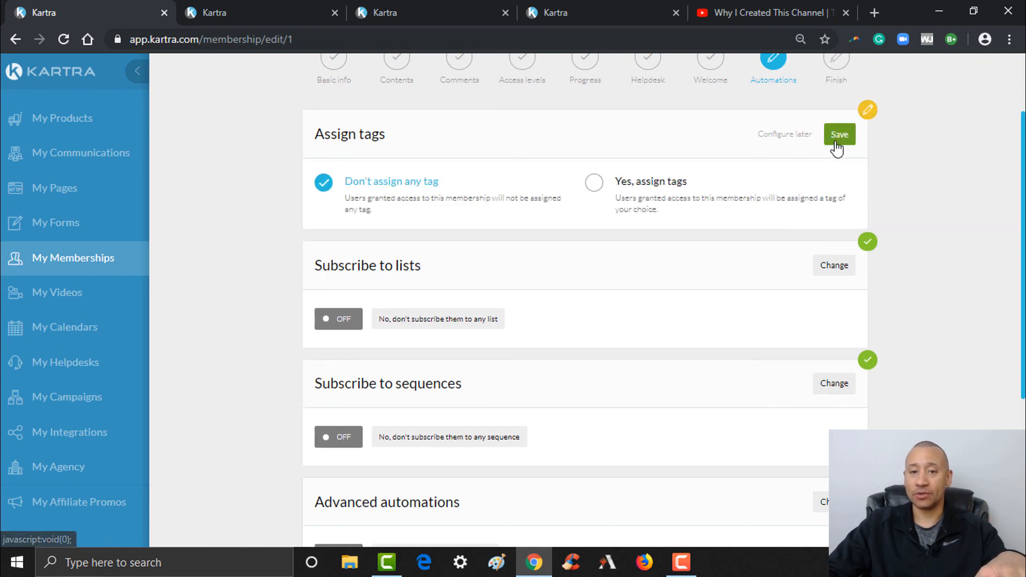
left_click(617, 184)
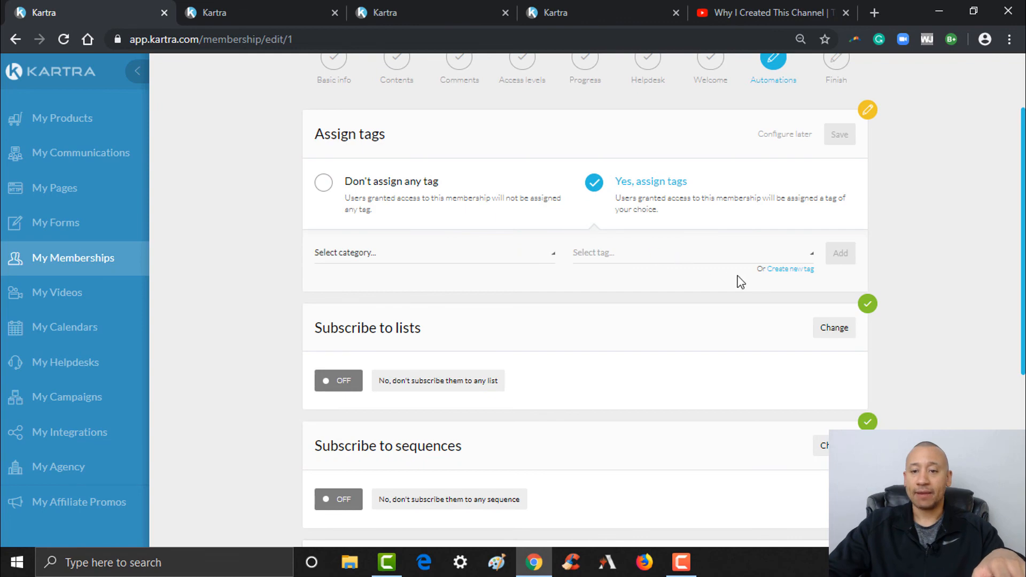
left_click(789, 271)
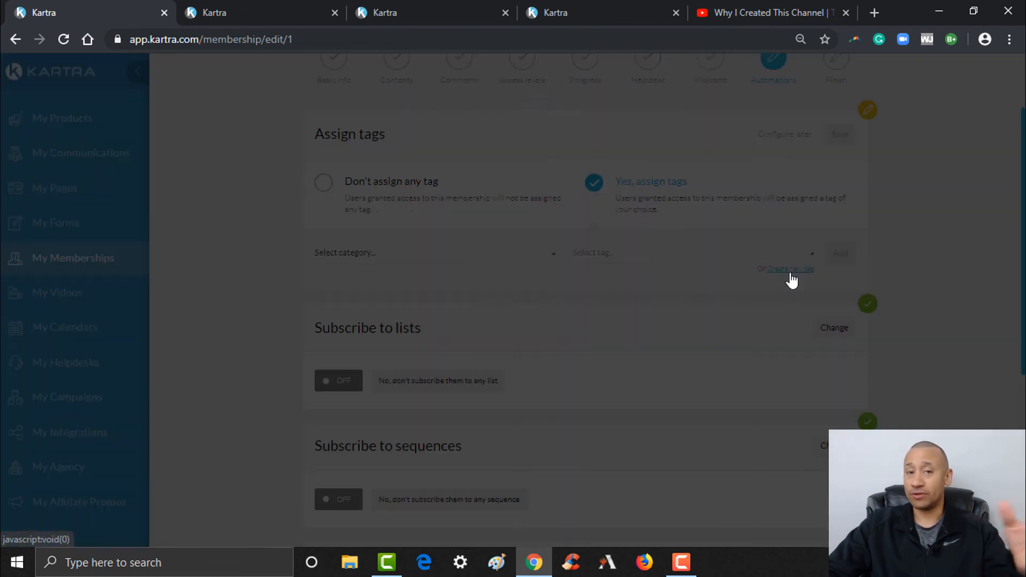
left_click(547, 176)
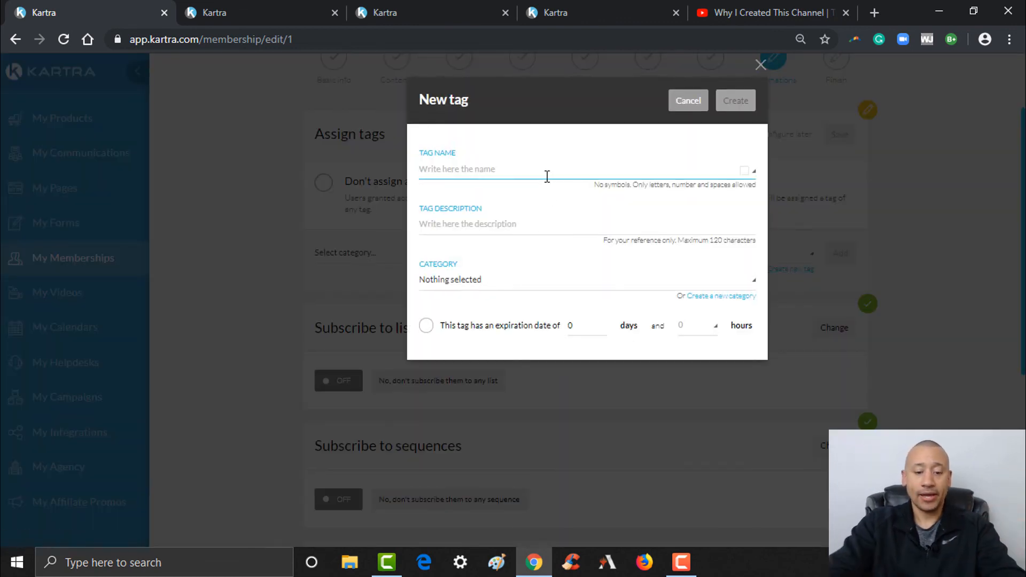
type("Signed Up For Lead Generat")
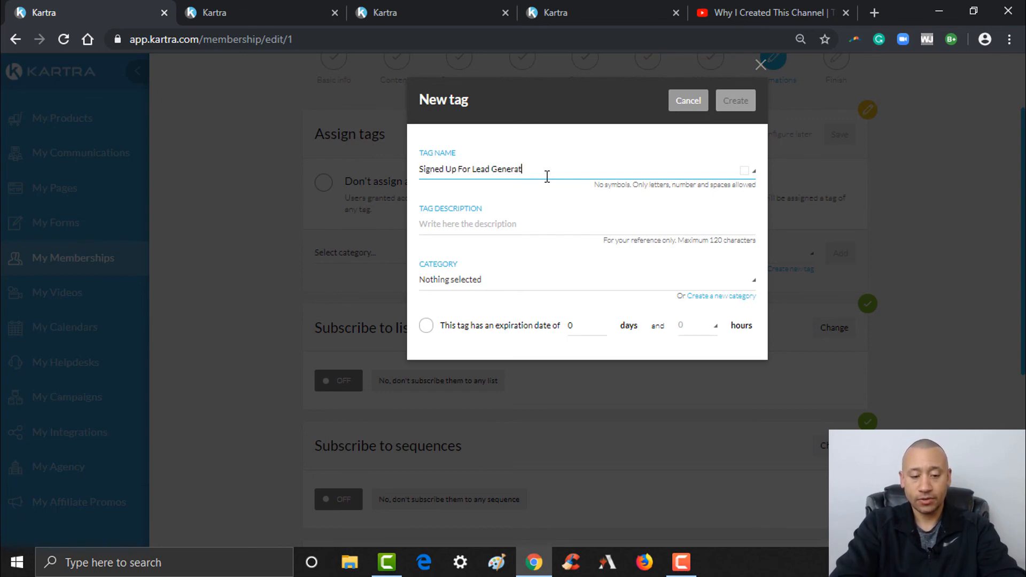
type("ion Course")
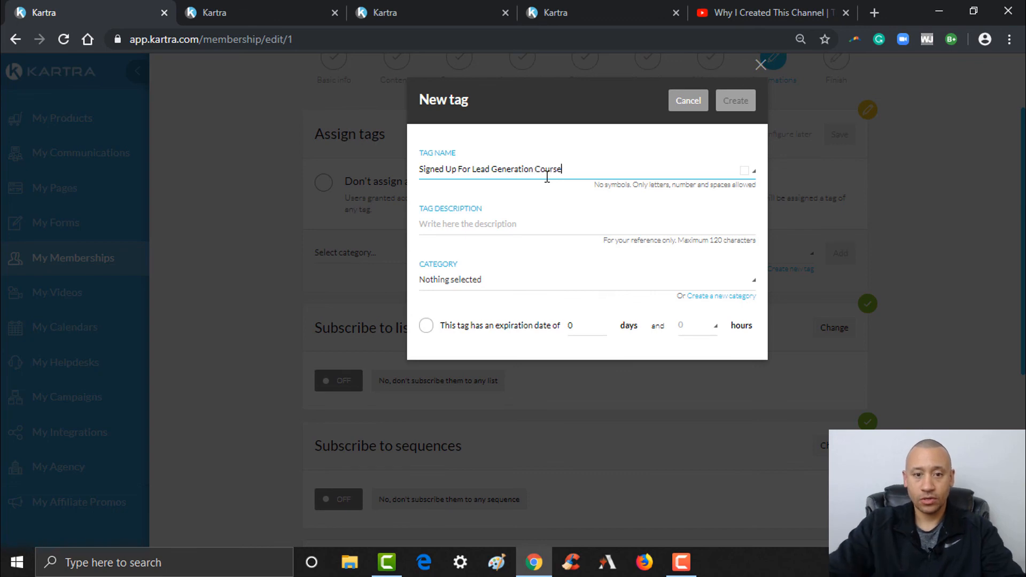
key("ctrl+a")
left_click(506, 230)
key("ctrl+v")
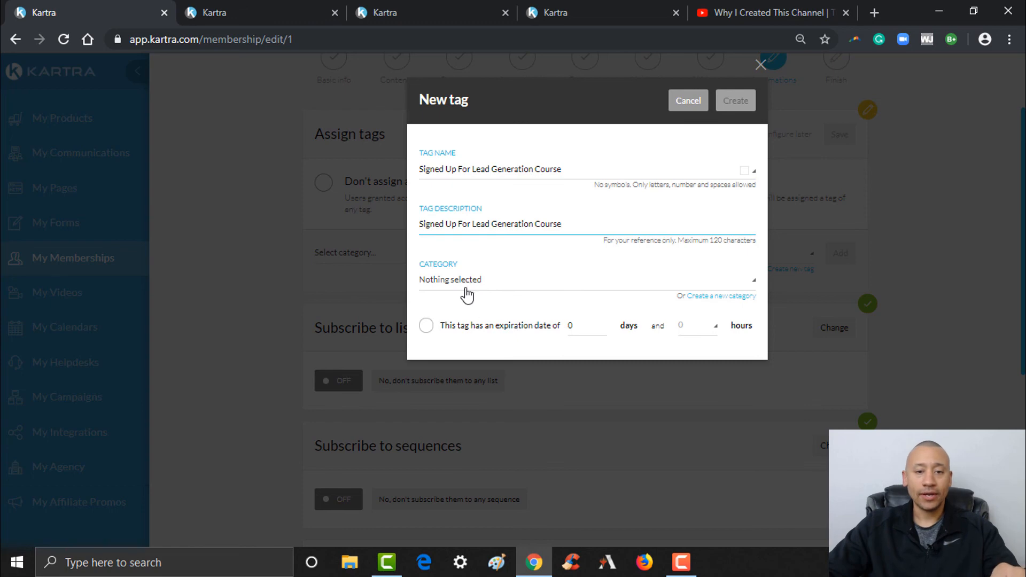
left_click(469, 287)
left_click(472, 324)
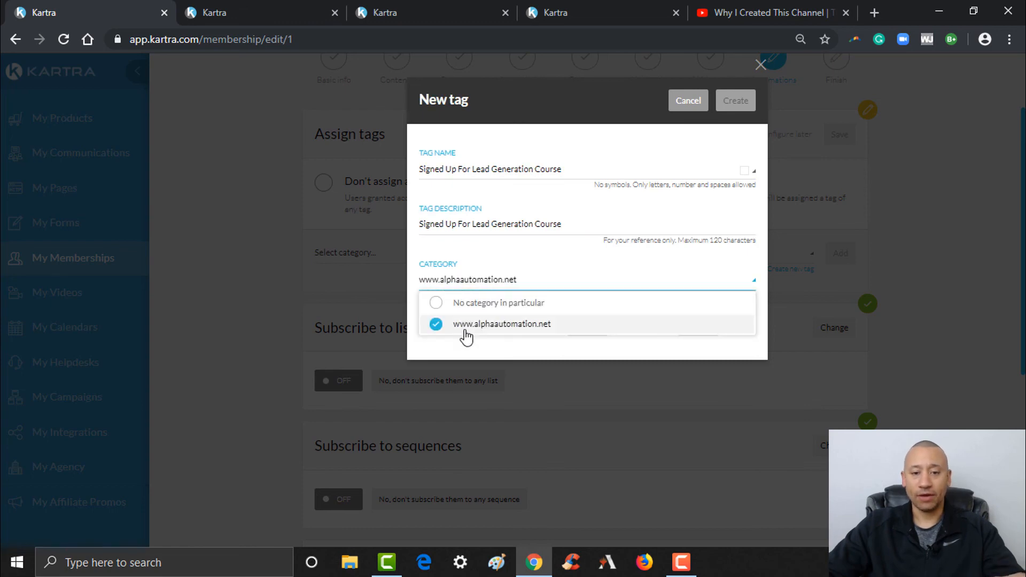
left_click(505, 345)
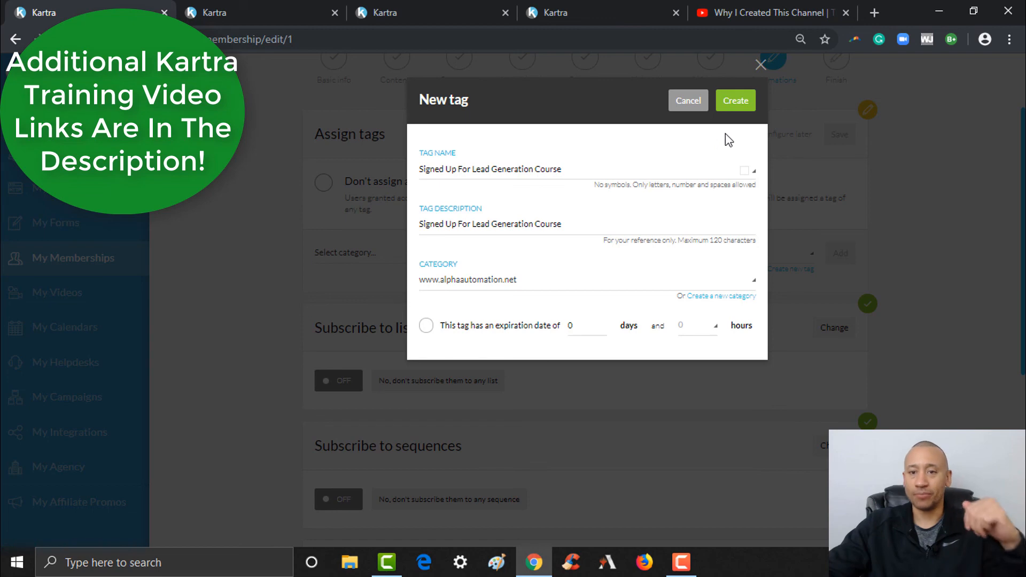
- Create the tag, add it to the membership, and save the tag assignment
left_click(739, 107)
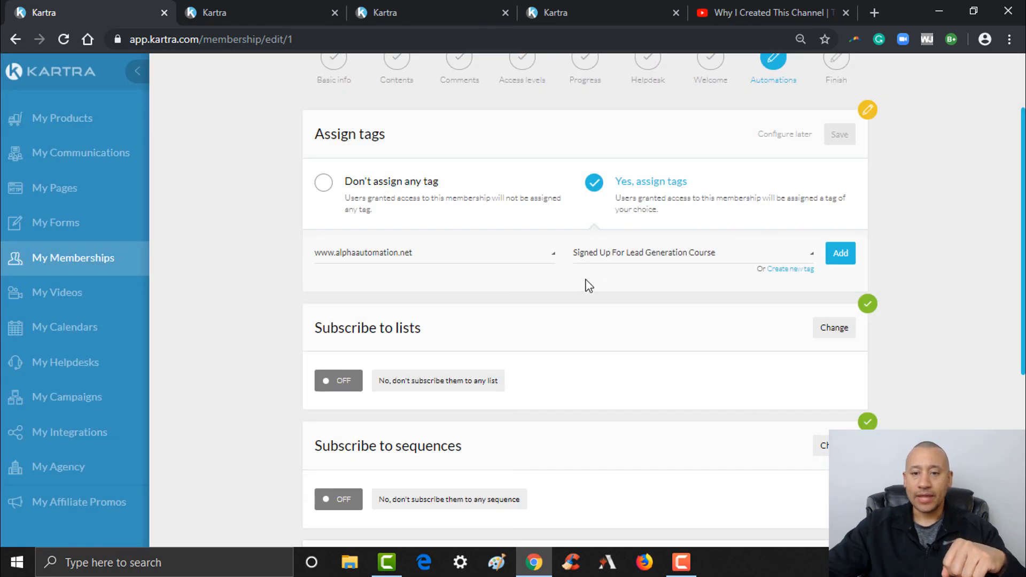
left_click(840, 253)
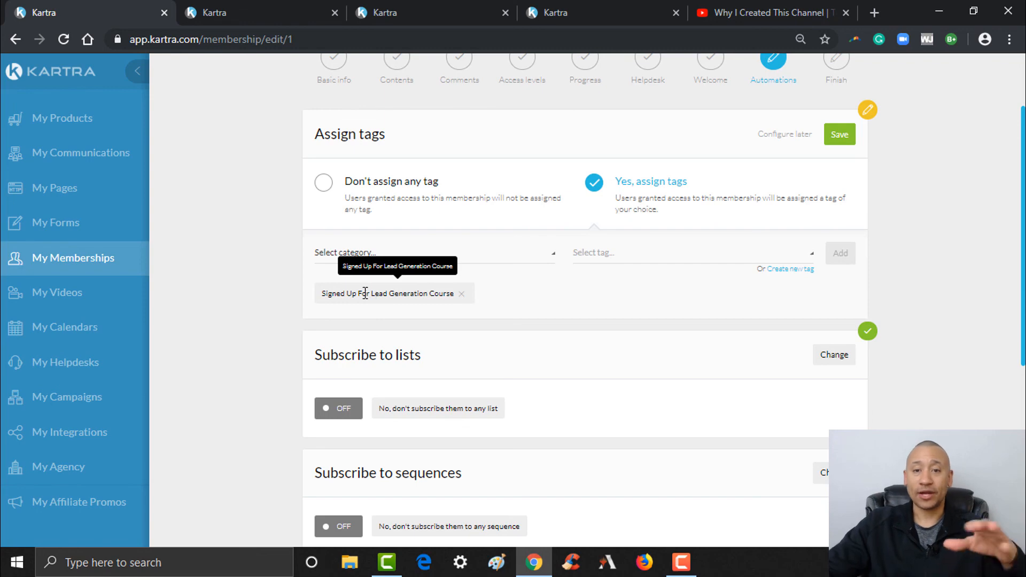
left_click(843, 140)
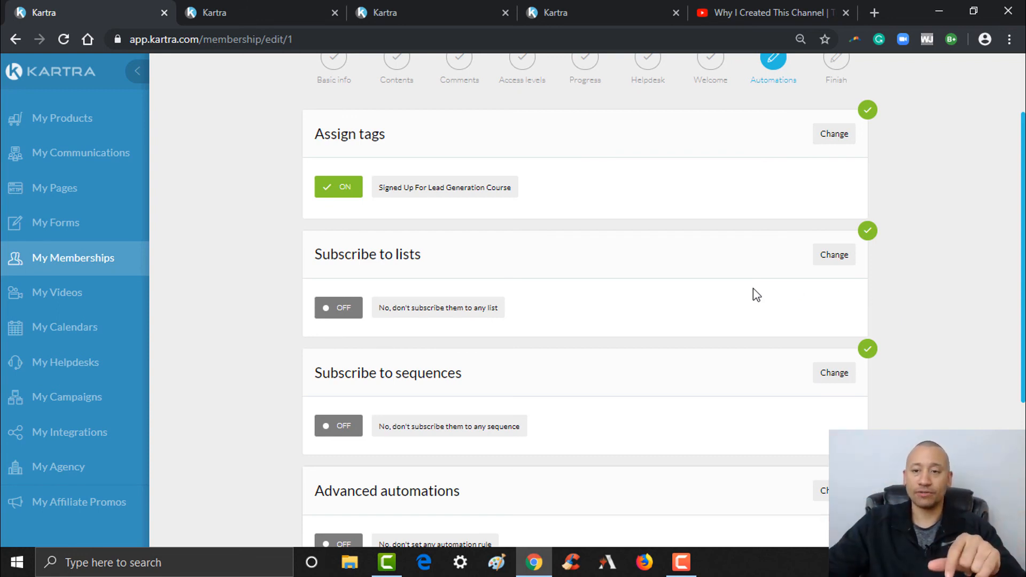
- Complete the final Save and next to reach the Congratulations screen for the new portal
scroll(736, 426, "down", 3)
scroll(736, 426, "up", 5)
scroll(736, 425, "down", 3)
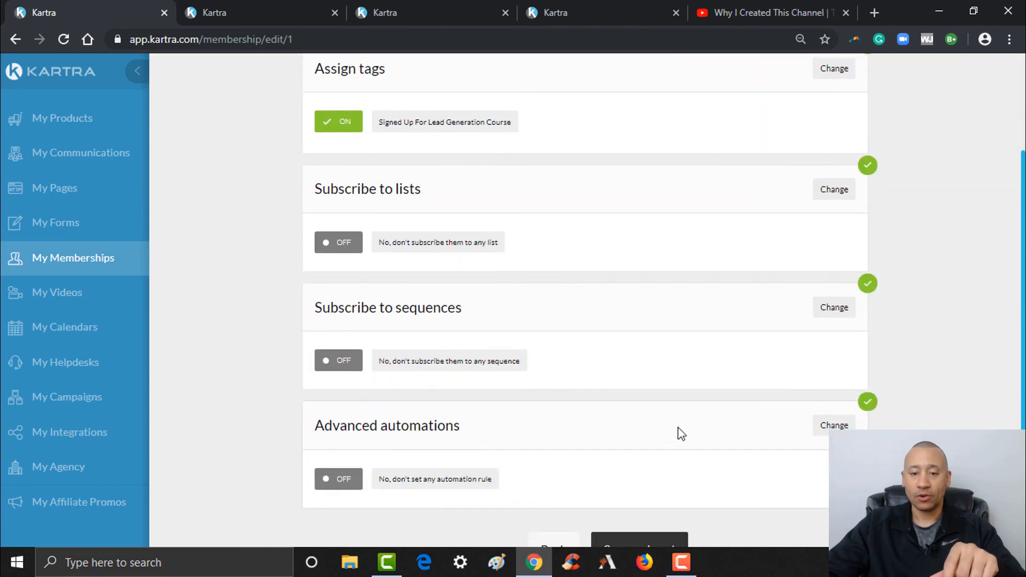
left_click(661, 540)
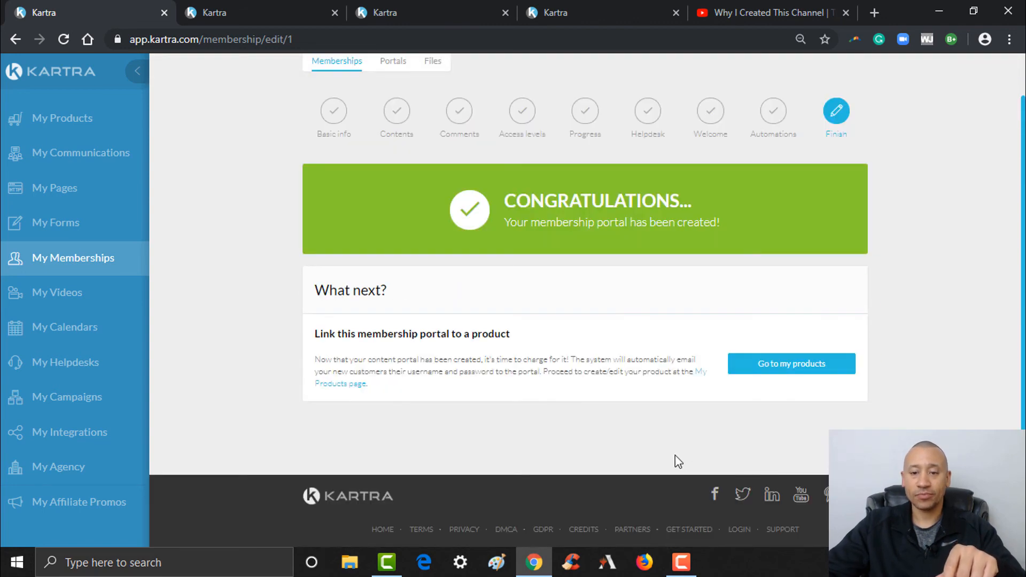